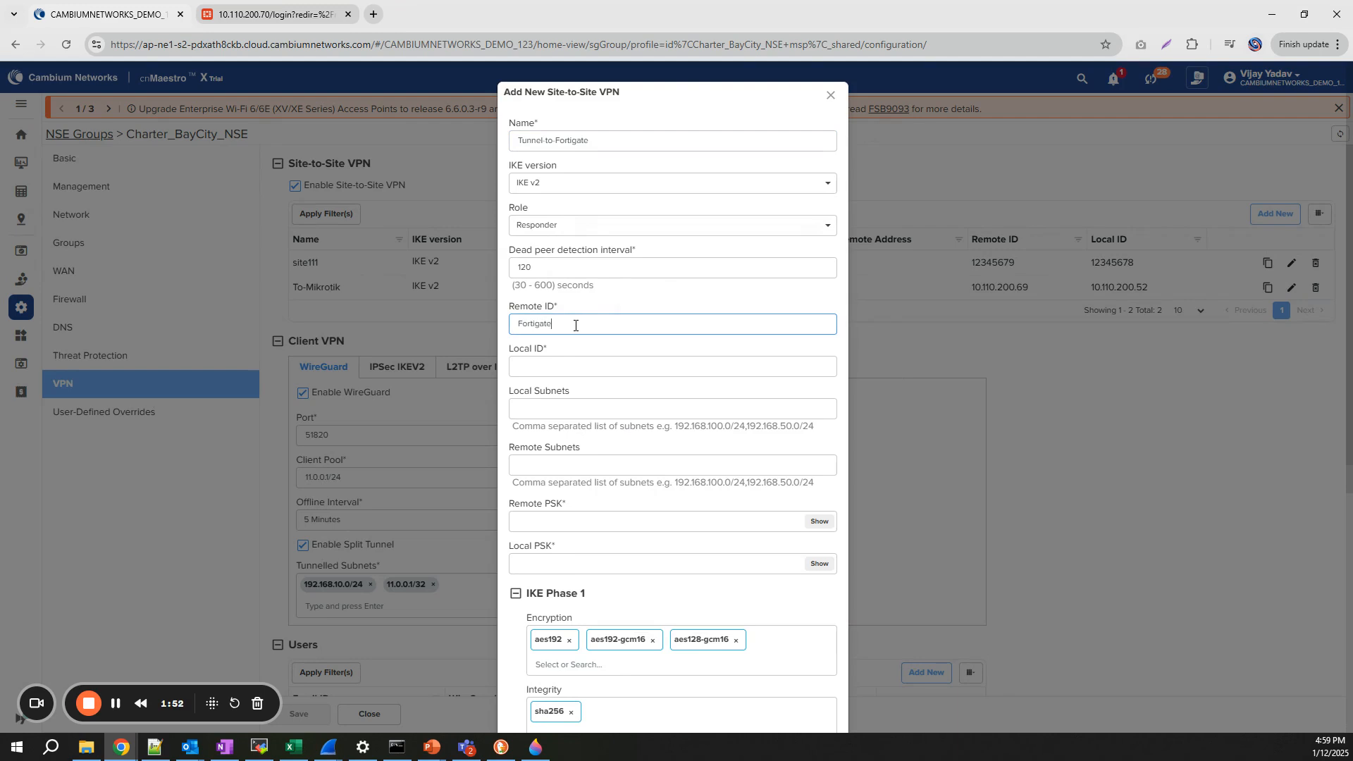
- Enter remote ID FortigateNSE52, local ID NSE300052, local subnet 192.168.10.0/24 and remote subnet 192.168.1.0/24
{"action": "type", "text": "NSE52"}
{"action": "left_click", "coordinate": [554, 364]}
{"action": "type", "text": "NSE300052"}
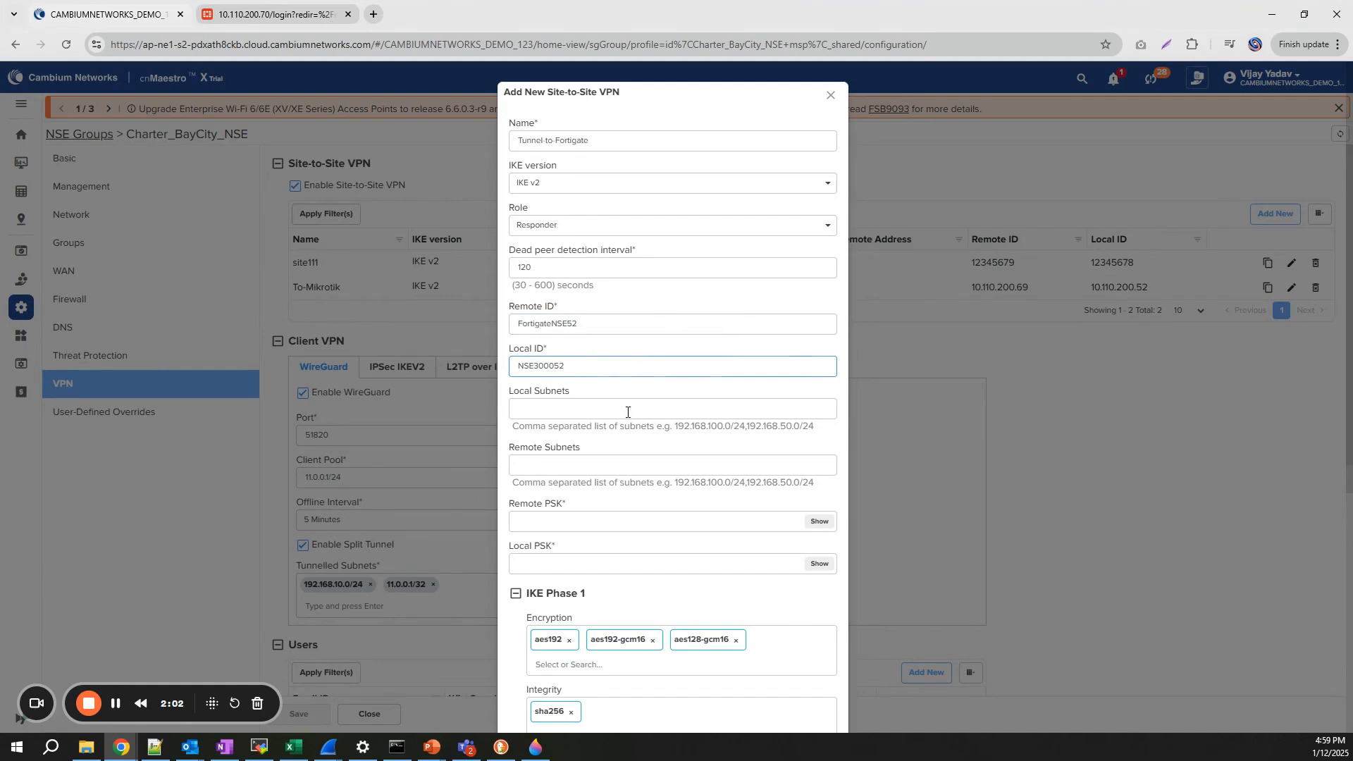
{"action": "left_click", "coordinate": [604, 407]}
{"action": "type", "text": "192"}
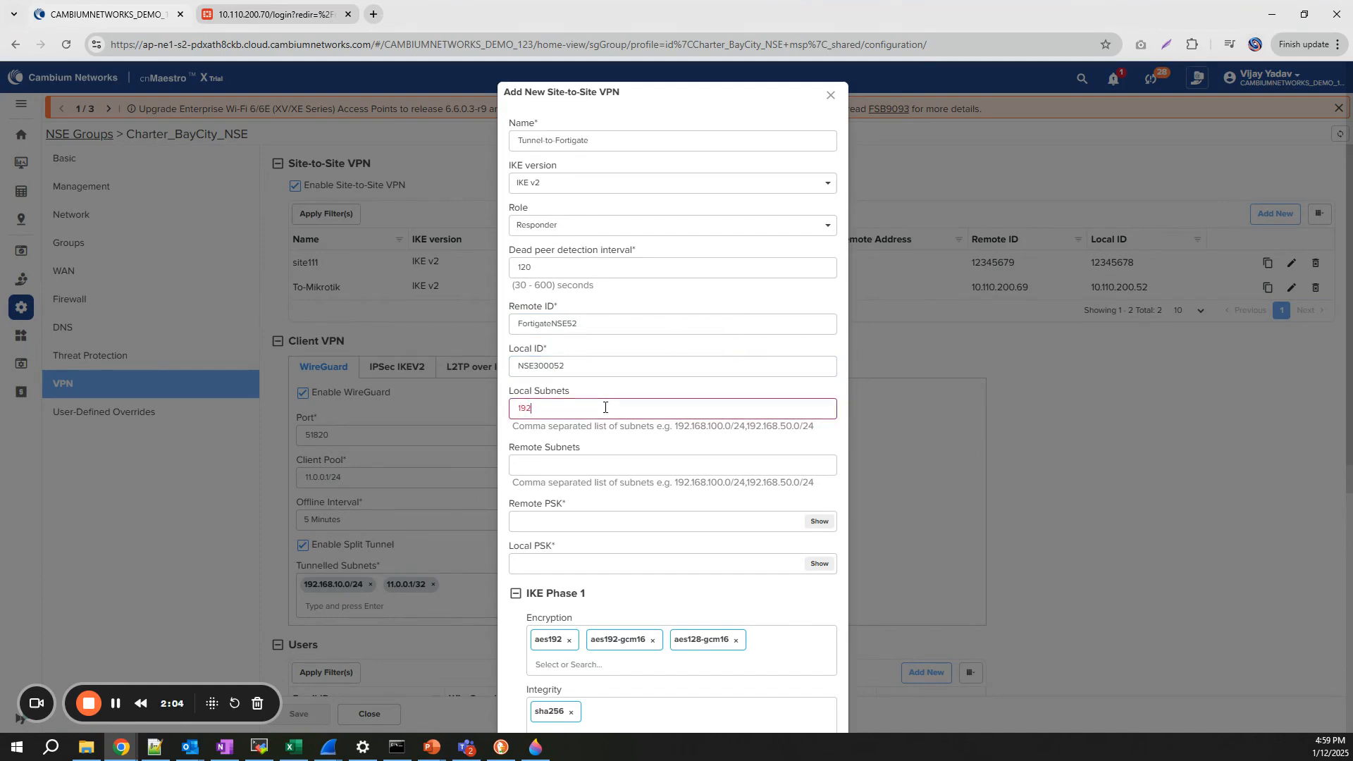
{"action": "type", "text": ".168.10.0/24"}
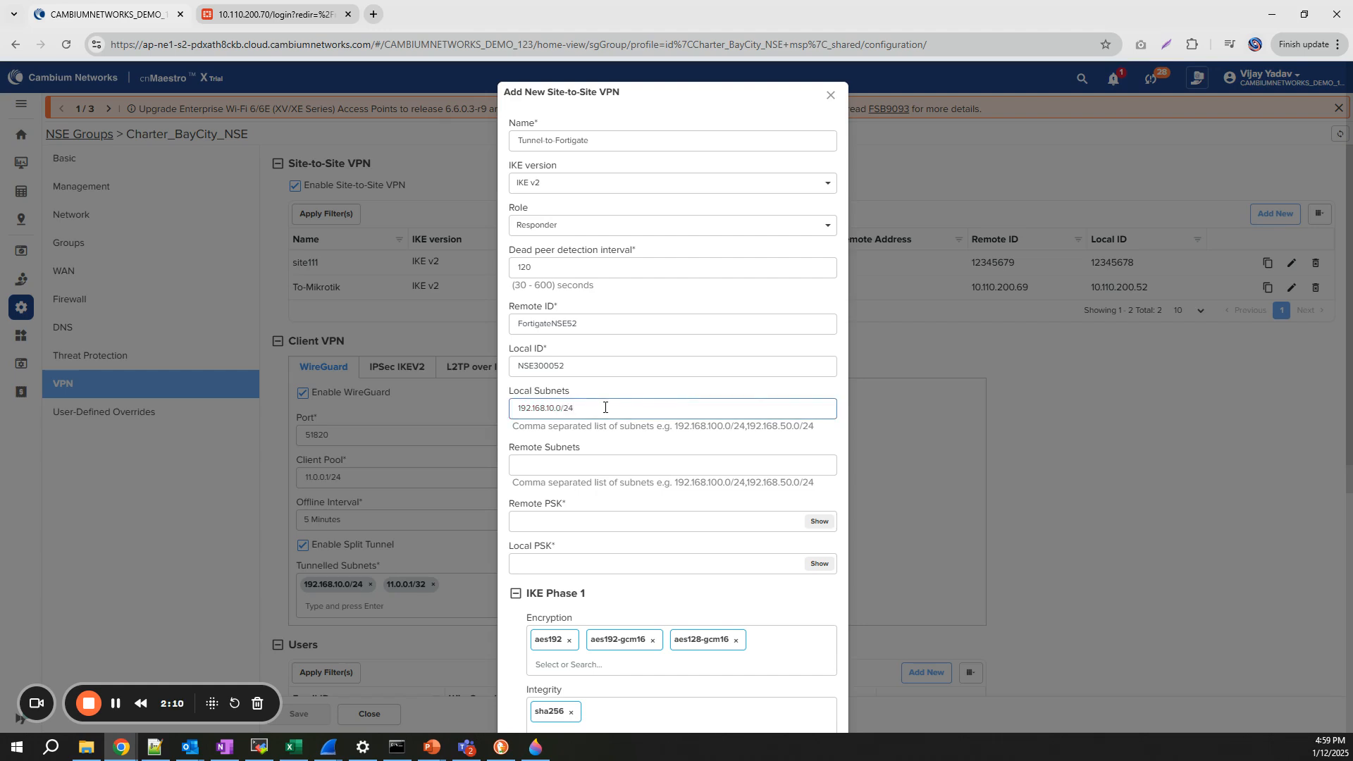
{"action": "left_click", "coordinate": [595, 459]}
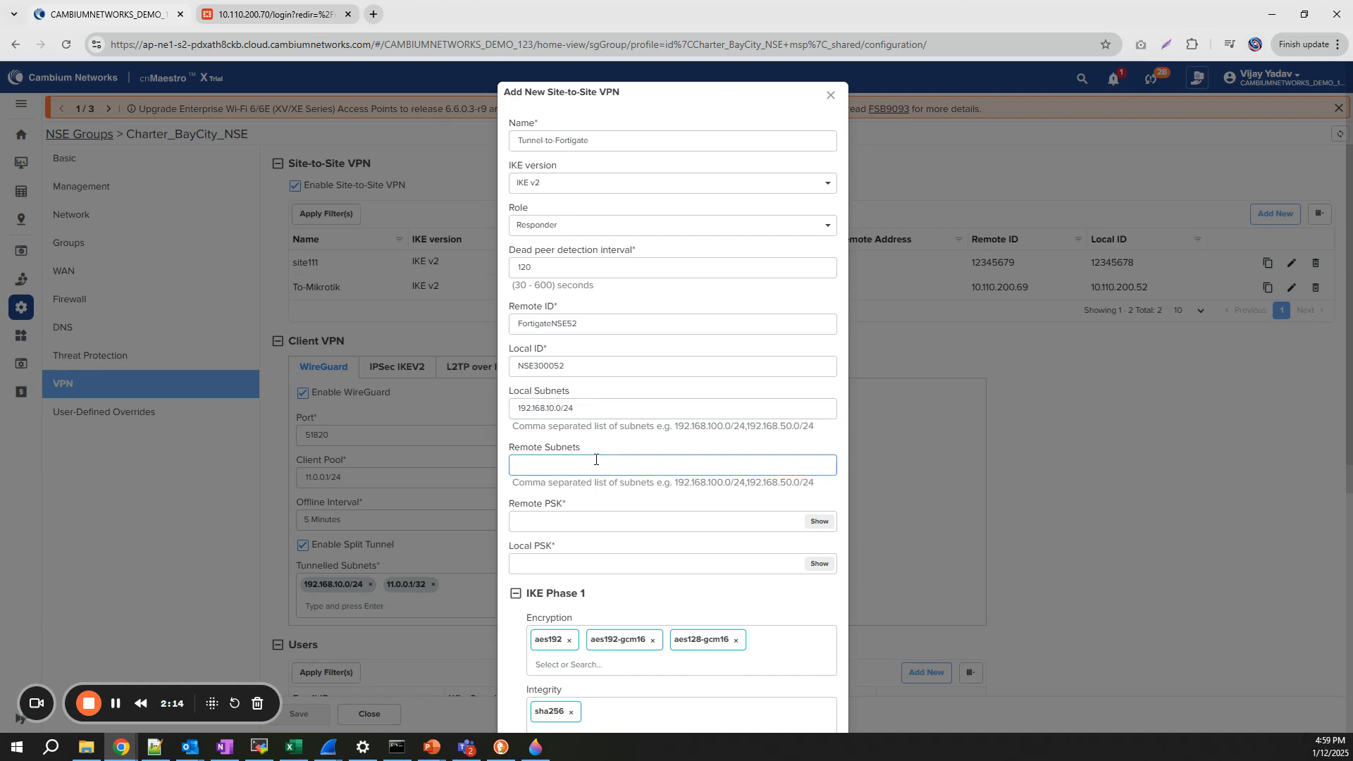
{"action": "type", "text": "192"}
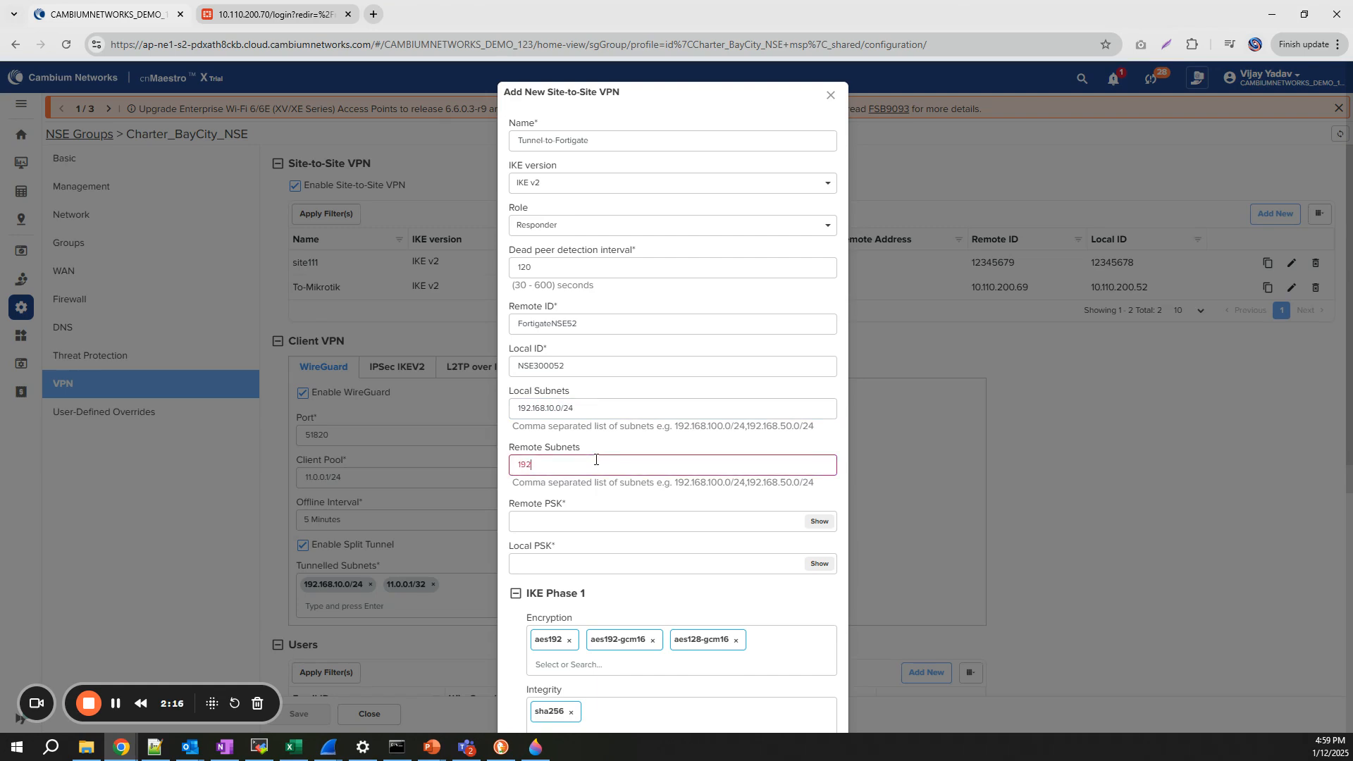
{"action": "type", "text": ".168.1.0"}
{"action": "type", "text": "/24"}
- Enter the remote and local pre-shared keys, correcting a mistyped local key
{"action": "left_click", "coordinate": [538, 525]}
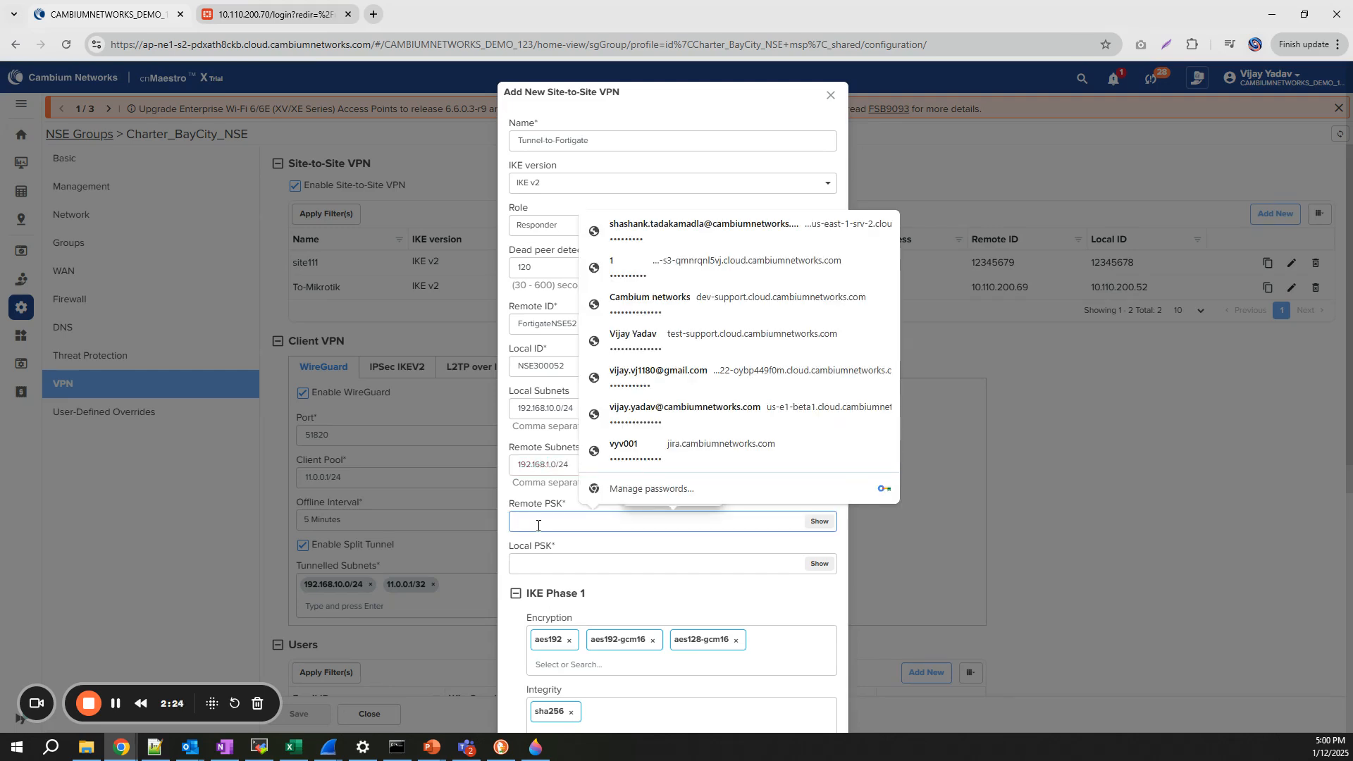
{"action": "type", "text": "******"}
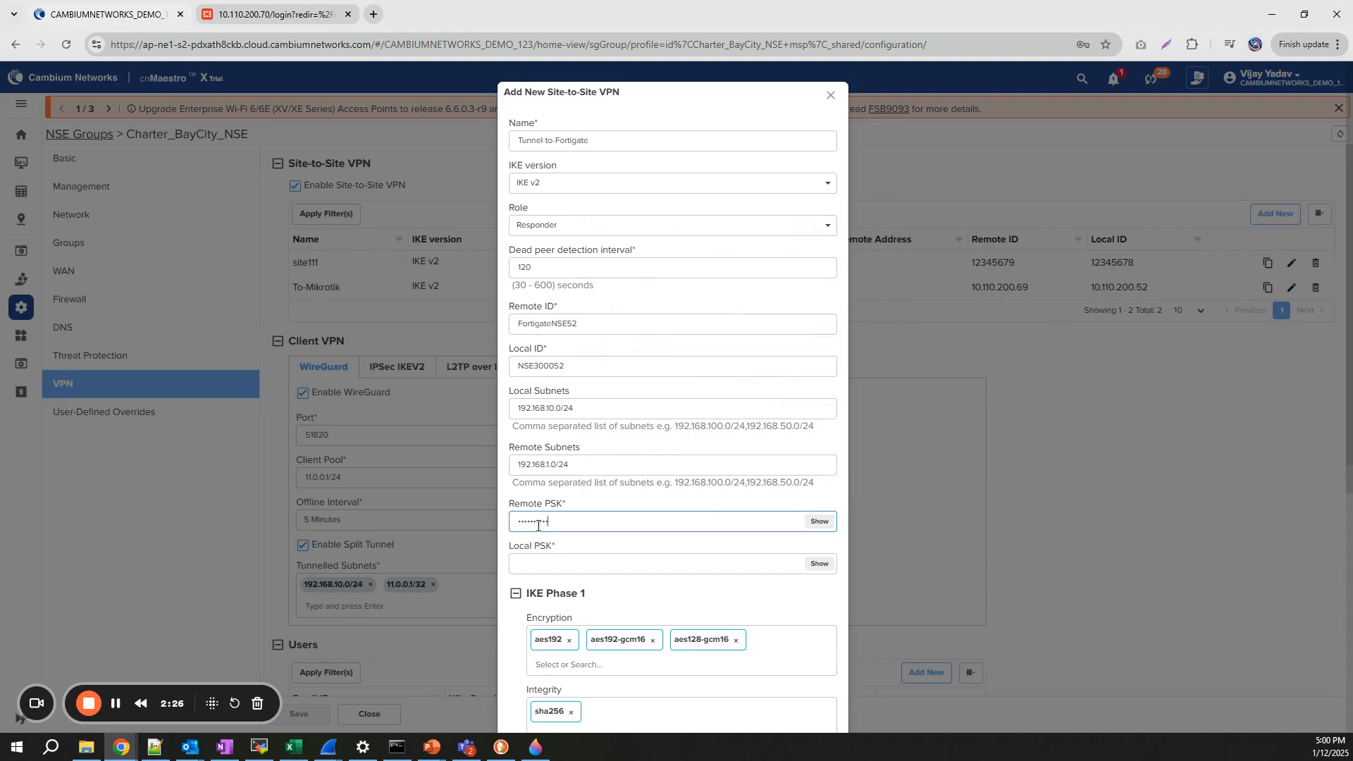
{"action": "left_click", "coordinate": [542, 566]}
{"action": "type", "text": "****"}
{"action": "key", "text": "BackSpace"}
{"action": "key", "text": "BackSpace"}
{"action": "key", "text": "BackSpace"}
{"action": "key", "text": "BackSpace"}
{"action": "type", "text": "***********"}
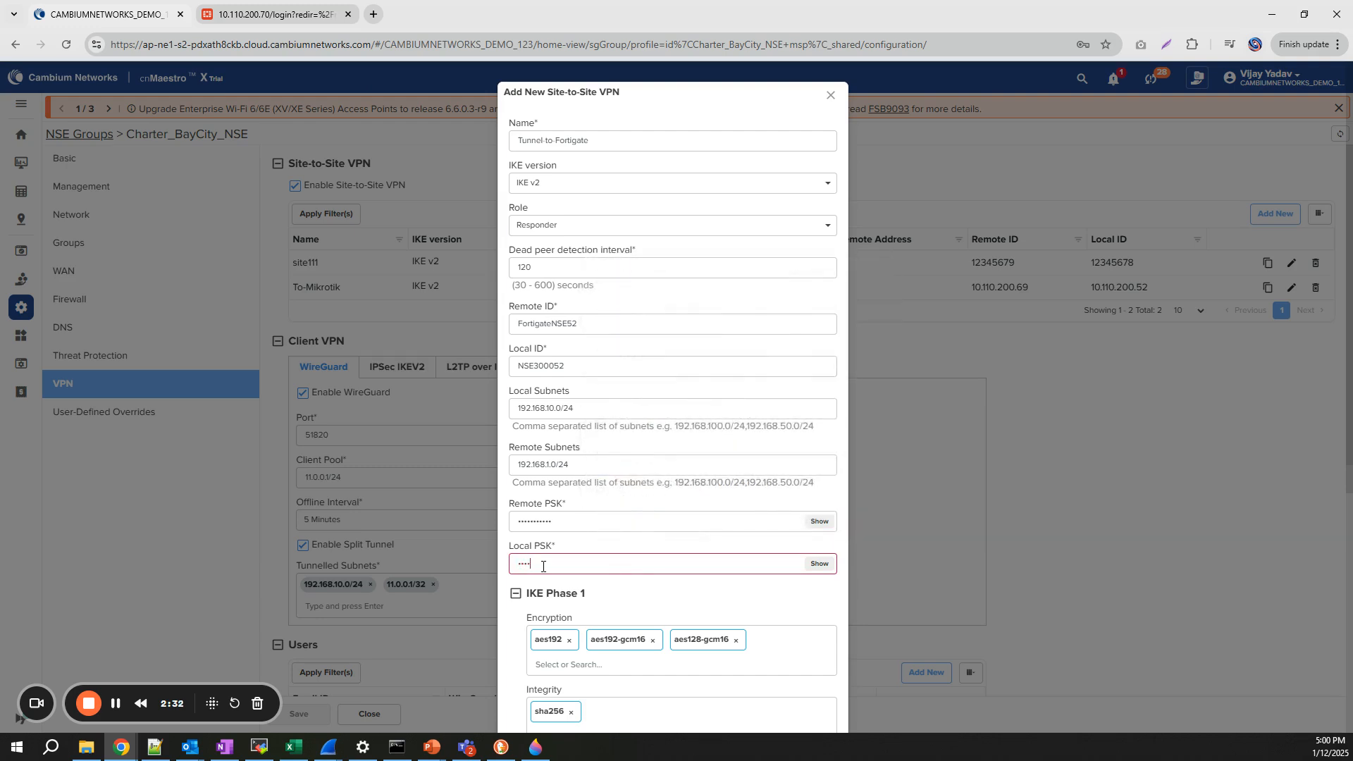
{"action": "scroll", "coordinate": [563, 421], "scroll_direction": "down", "scroll_amount": 4}
- Limit IKE Phase 1 encryption to aes256, removing aes192, aes192-gcm16 and aes128-gcm16
{"action": "left_click", "coordinate": [554, 376]}
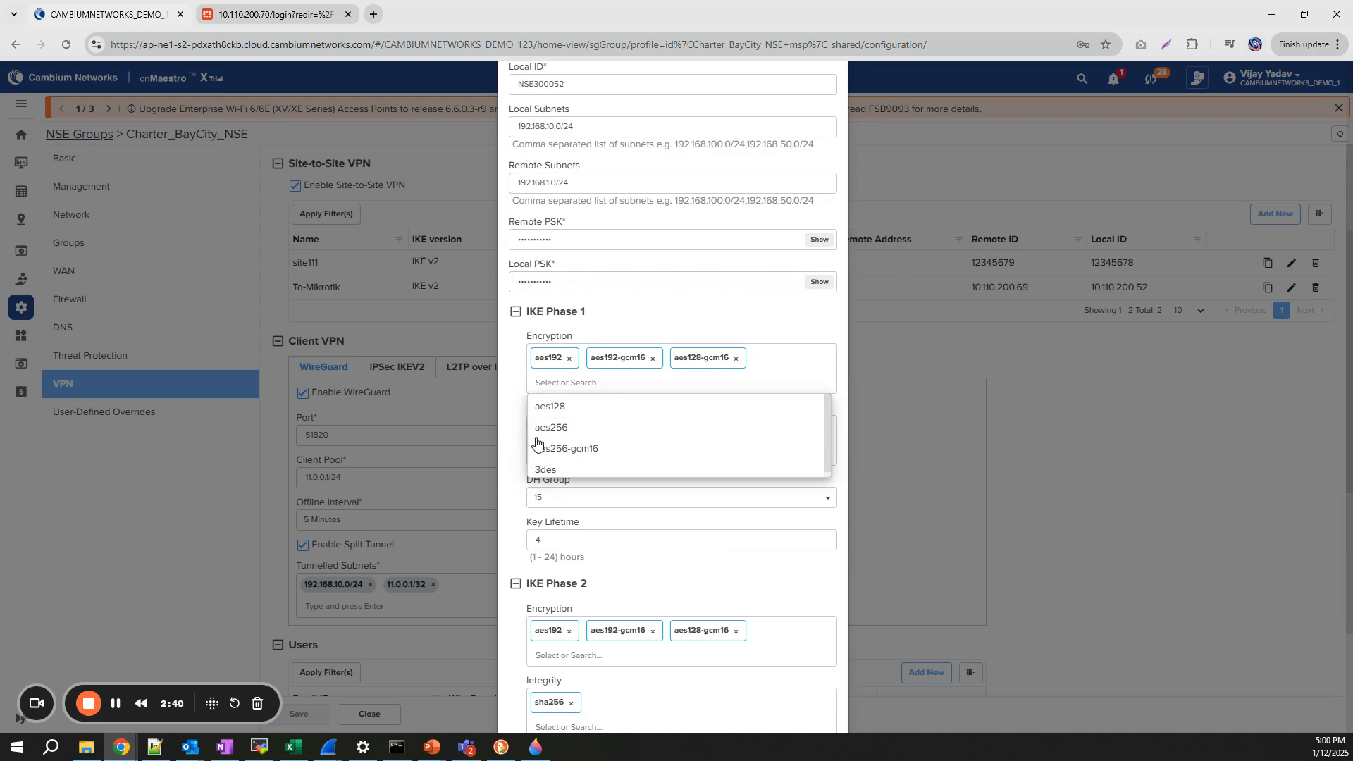
{"action": "left_click", "coordinate": [552, 427]}
{"action": "left_click", "coordinate": [736, 359]}
{"action": "left_click", "coordinate": [652, 359]}
{"action": "left_click", "coordinate": [568, 359]}
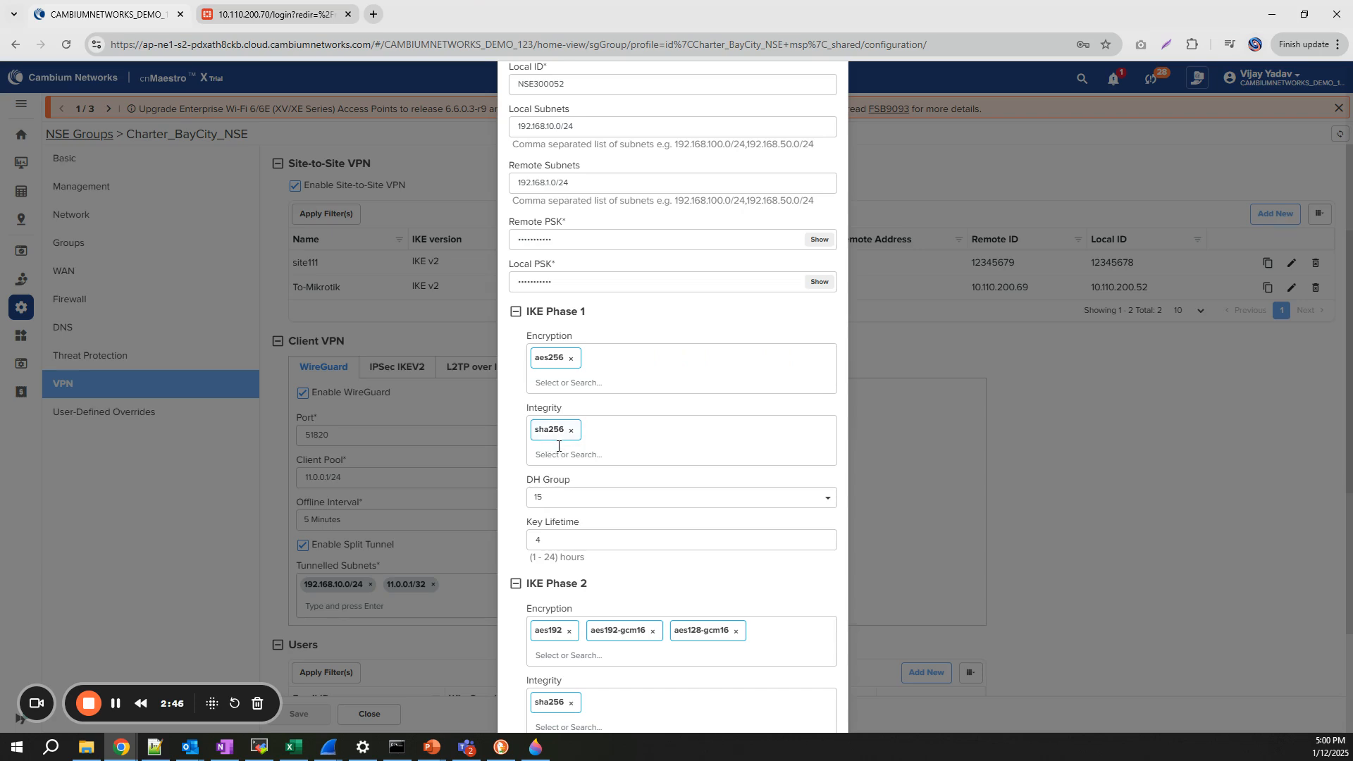
- Limit IKE Phase 2 encryption to aes256 and add Tunnel-to-Fortigate to the VPN list
{"action": "scroll", "coordinate": [558, 446], "scroll_direction": "down", "scroll_amount": 2}
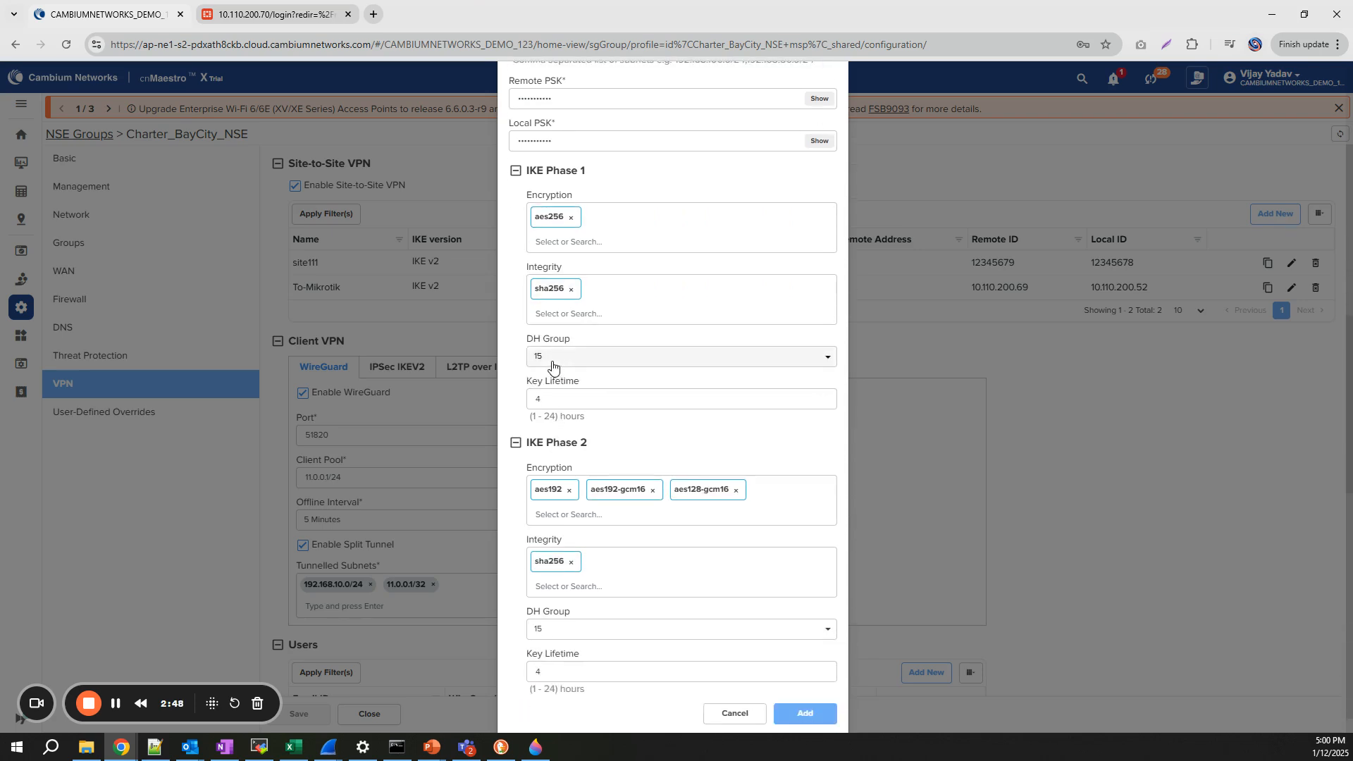
{"action": "scroll", "coordinate": [552, 366], "scroll_direction": "down", "scroll_amount": 1}
{"action": "left_click", "coordinate": [553, 491]}
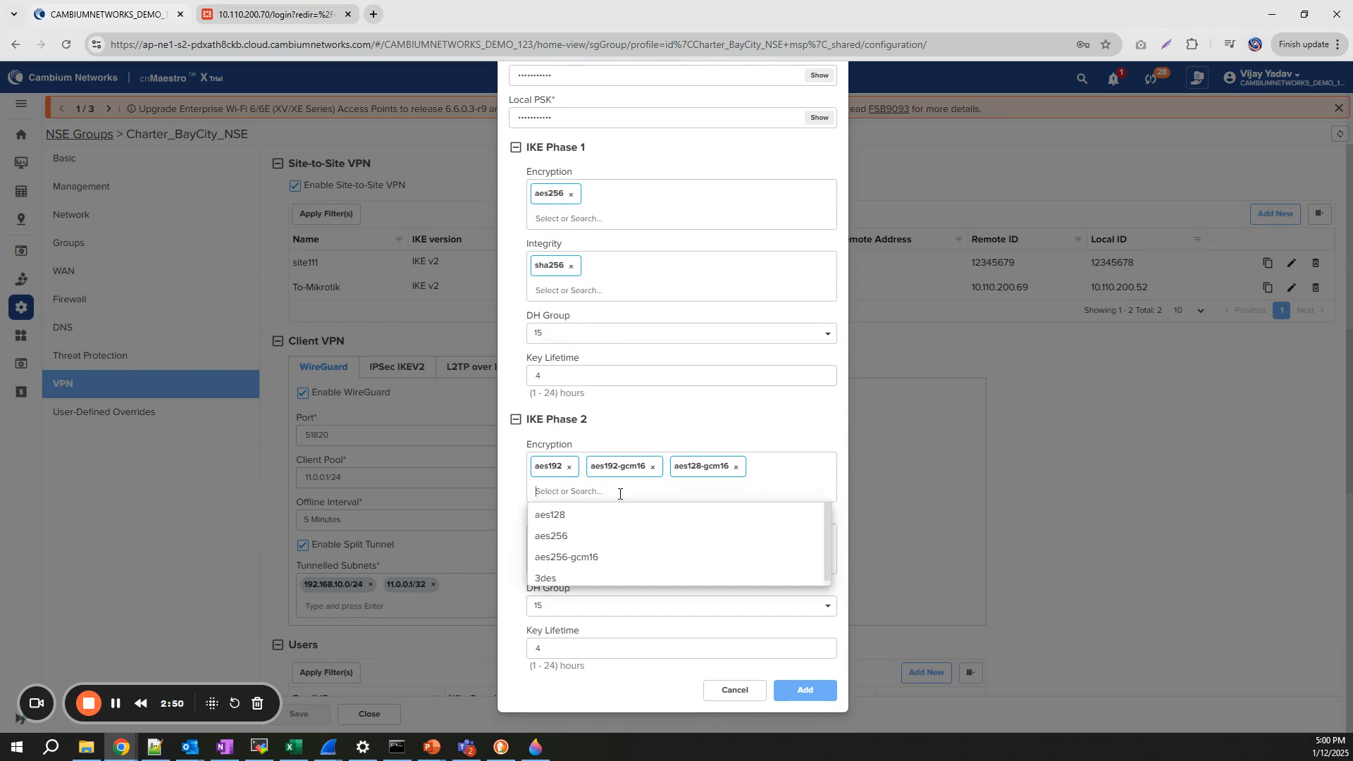
{"action": "left_click", "coordinate": [562, 536]}
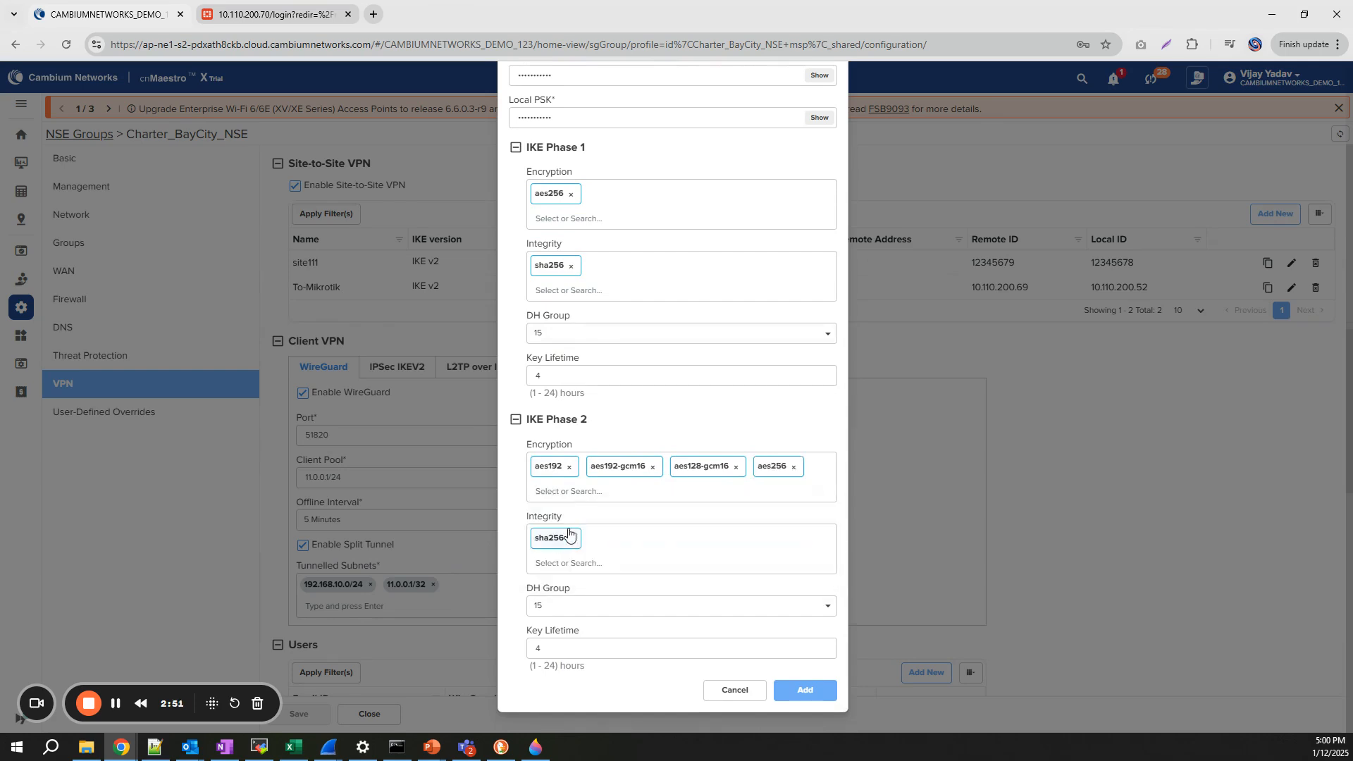
{"action": "left_click", "coordinate": [571, 468]}
{"action": "left_click", "coordinate": [597, 468]}
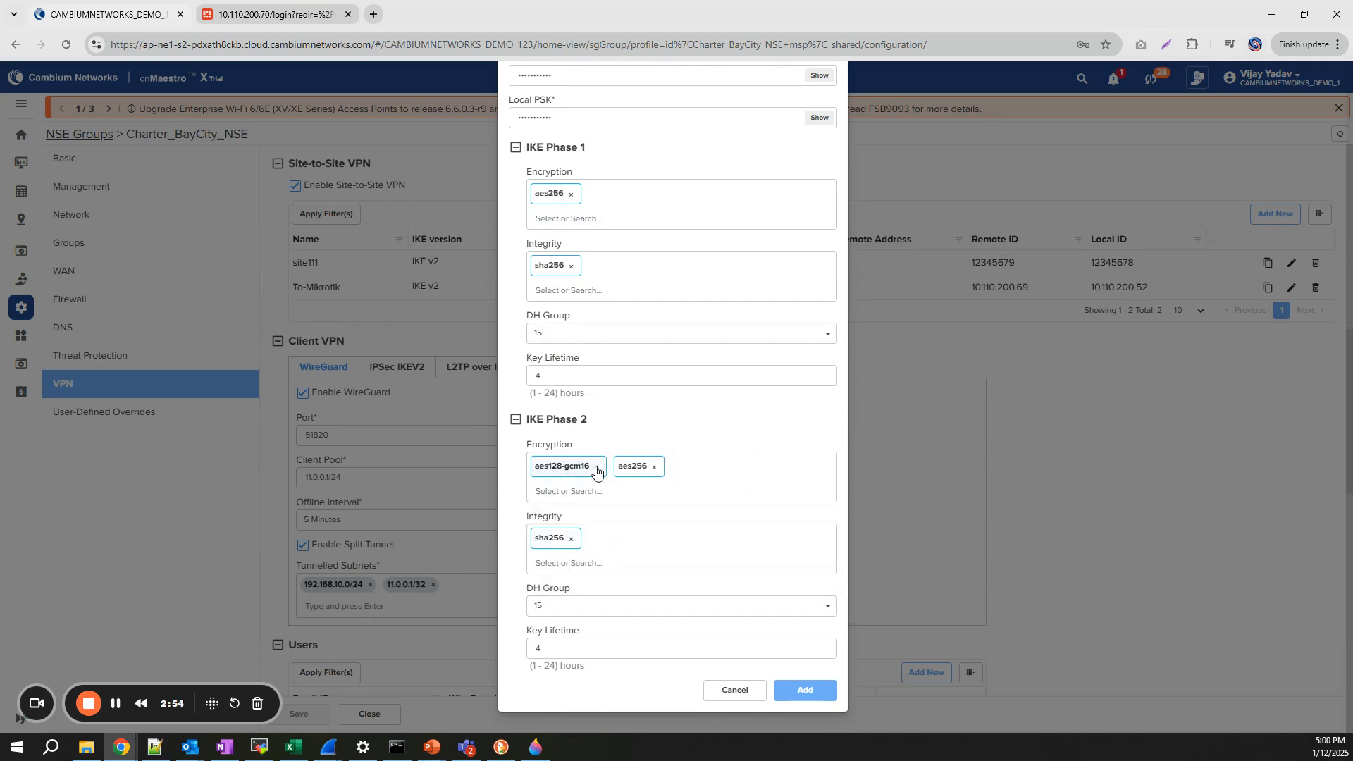
{"action": "left_click", "coordinate": [596, 468]}
{"action": "left_click", "coordinate": [811, 693]}
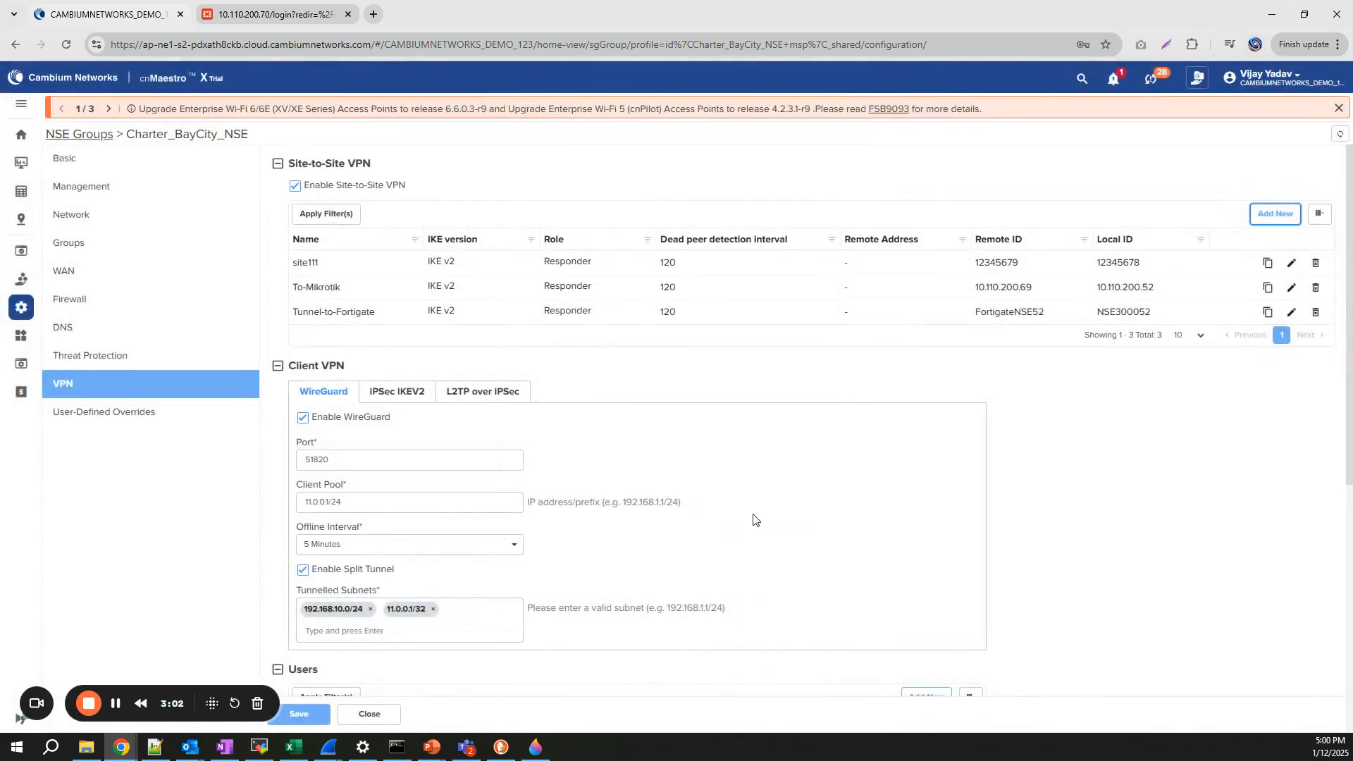
- Save the NSE group configuration and open the NSE-3000 hub's existing device configuration
{"action": "scroll", "coordinate": [754, 519], "scroll_direction": "down", "scroll_amount": 5}
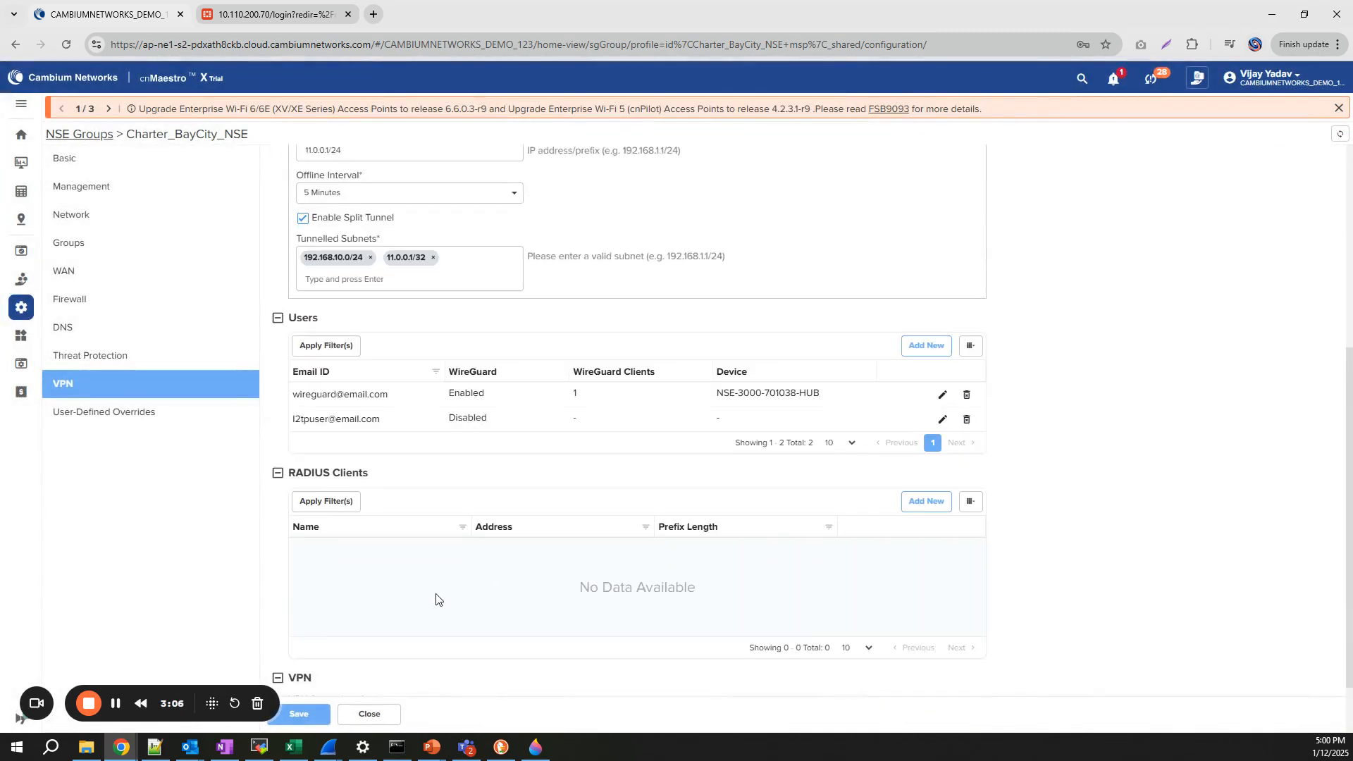
{"action": "left_click", "coordinate": [304, 715]}
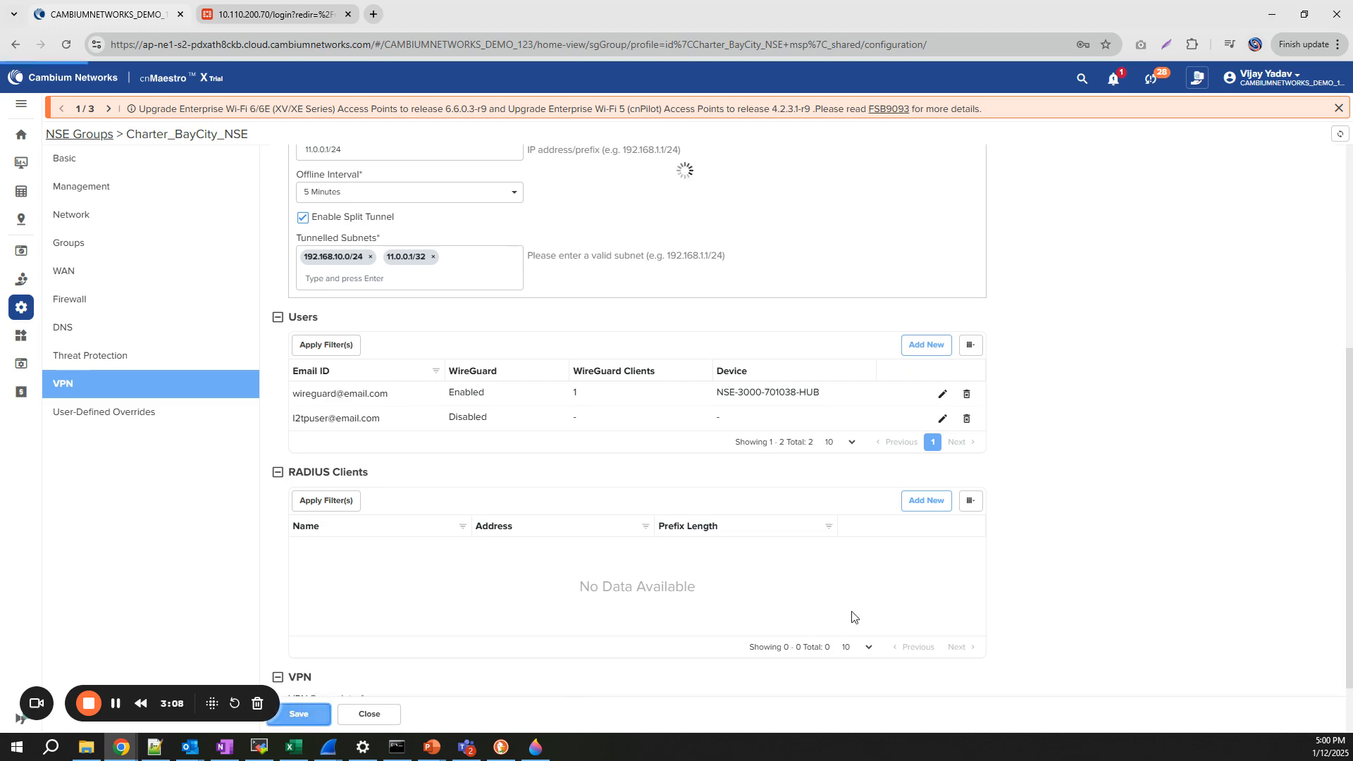
{"action": "left_click", "coordinate": [15, 44]}
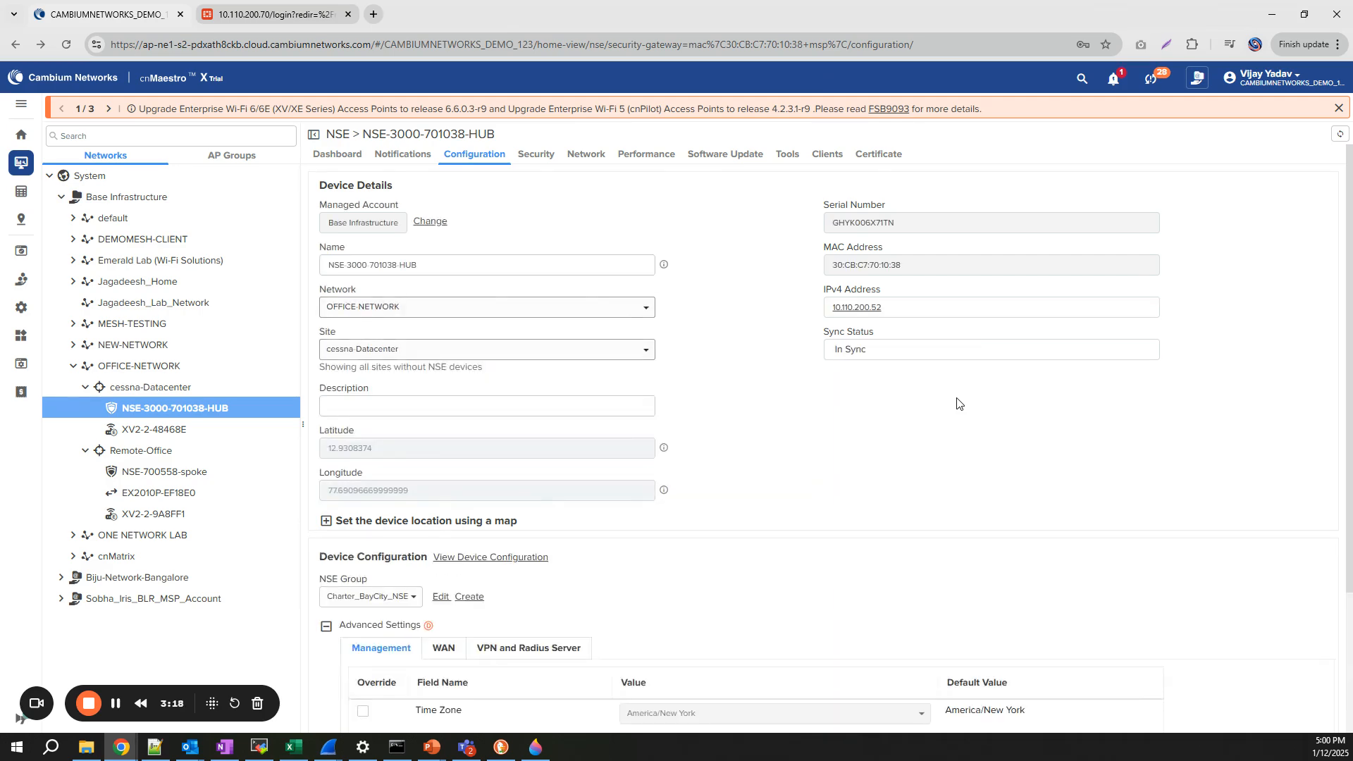
{"action": "left_click", "coordinate": [513, 558]}
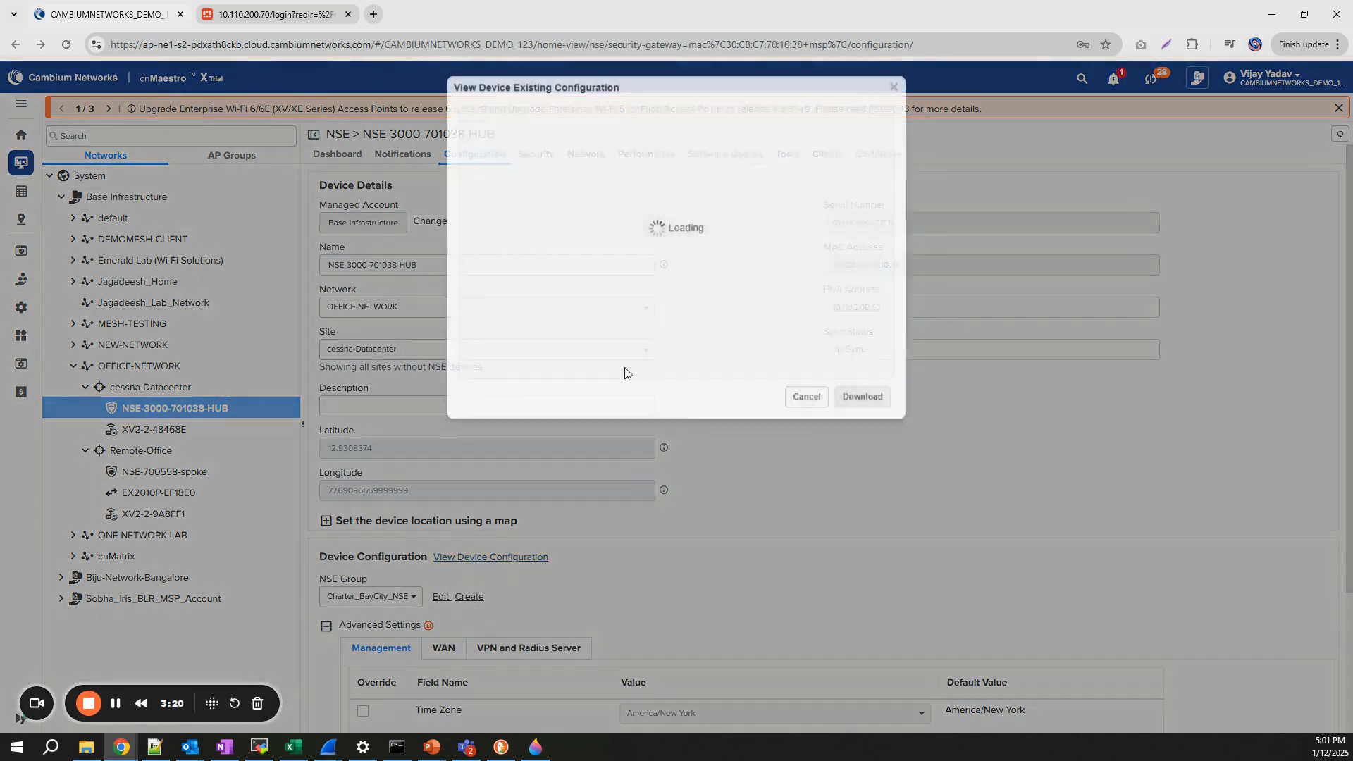
- Check vpn ipsec 3 Tunnel-to-Fortigate: ikev2, remote ID FortigateNSE52, subnets 192.168.1.0/24 and 192.168.10.0/24
{"action": "left_click_drag", "start_coordinate": [892, 143], "coordinate": [869, 384]}
{"action": "scroll", "coordinate": [869, 385], "scroll_direction": "down", "scroll_amount": 1}
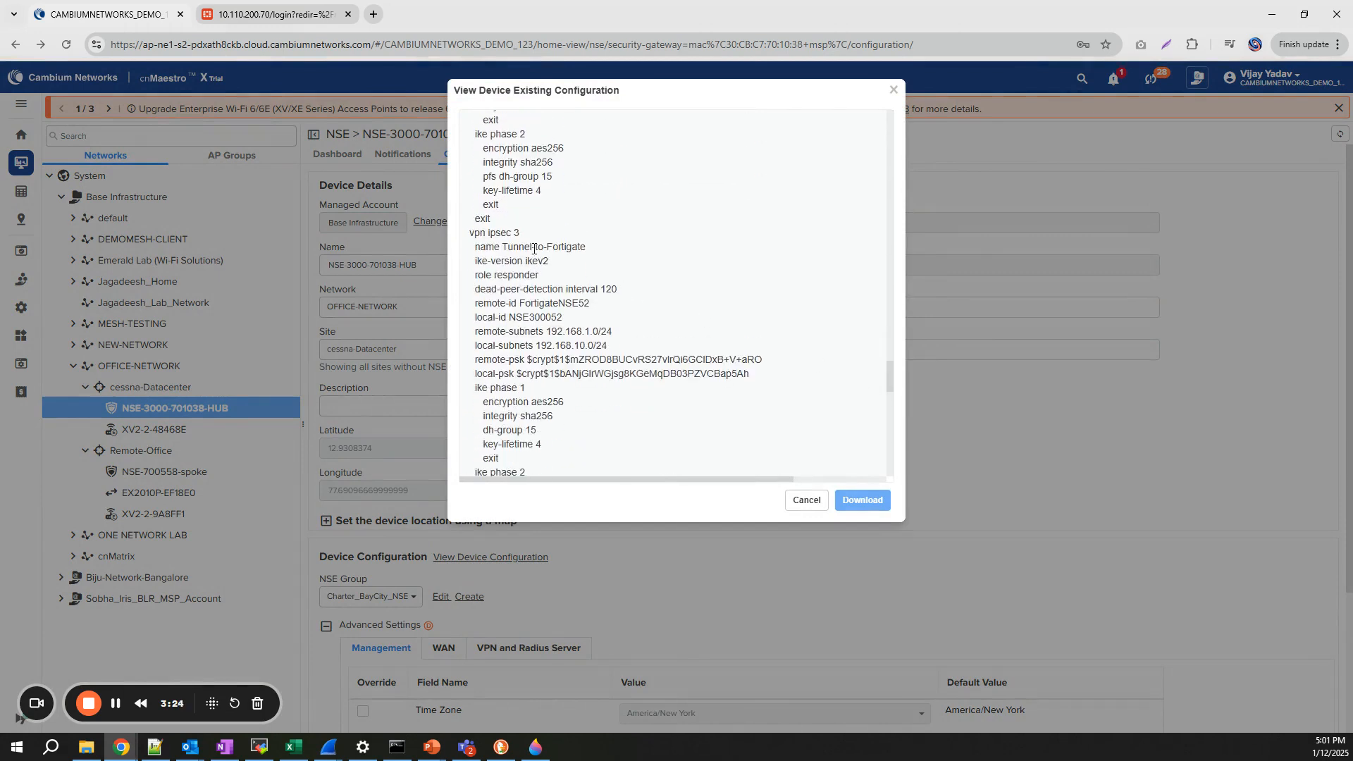
{"action": "left_click_drag", "start_coordinate": [502, 247], "coordinate": [621, 256]}
{"action": "left_click_drag", "start_coordinate": [478, 262], "coordinate": [591, 263]}
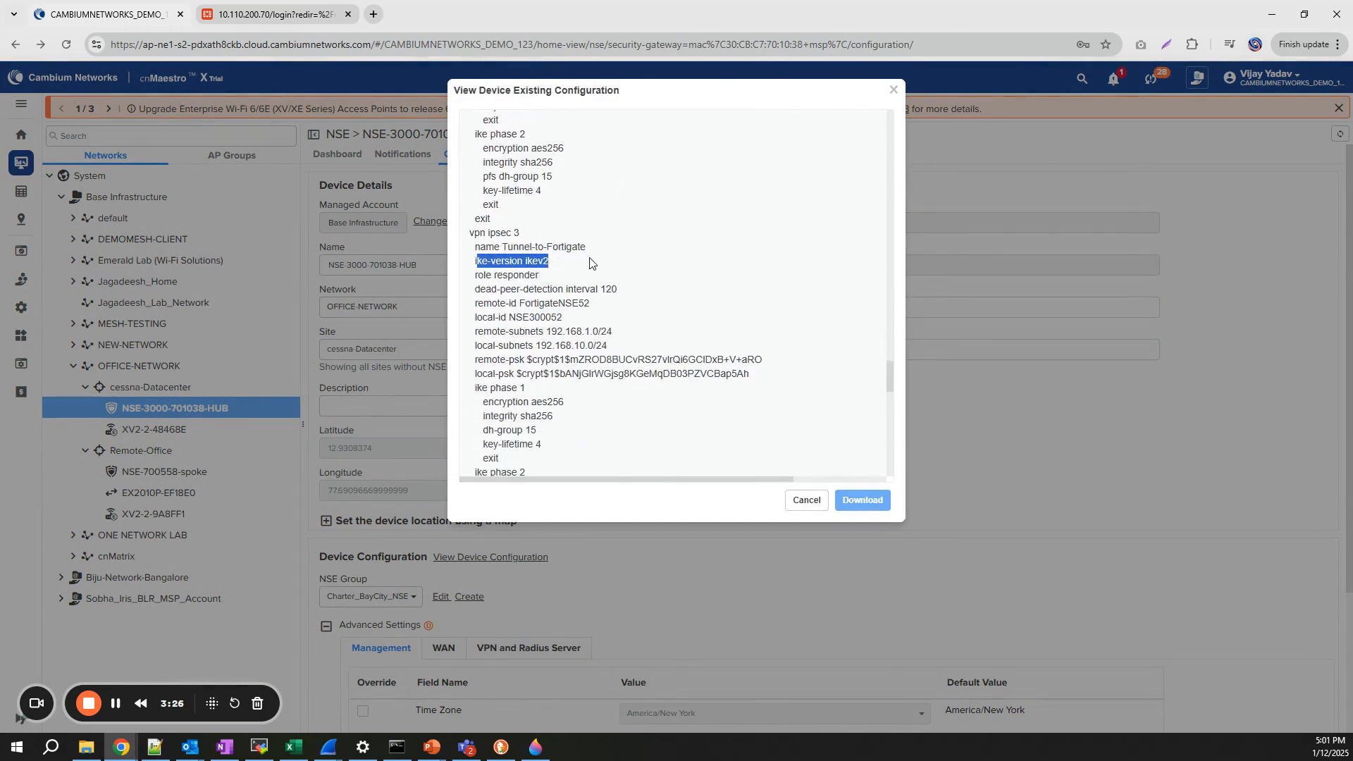
{"action": "left_click_drag", "start_coordinate": [494, 303], "coordinate": [613, 306]}
{"action": "left_click", "coordinate": [546, 308]}
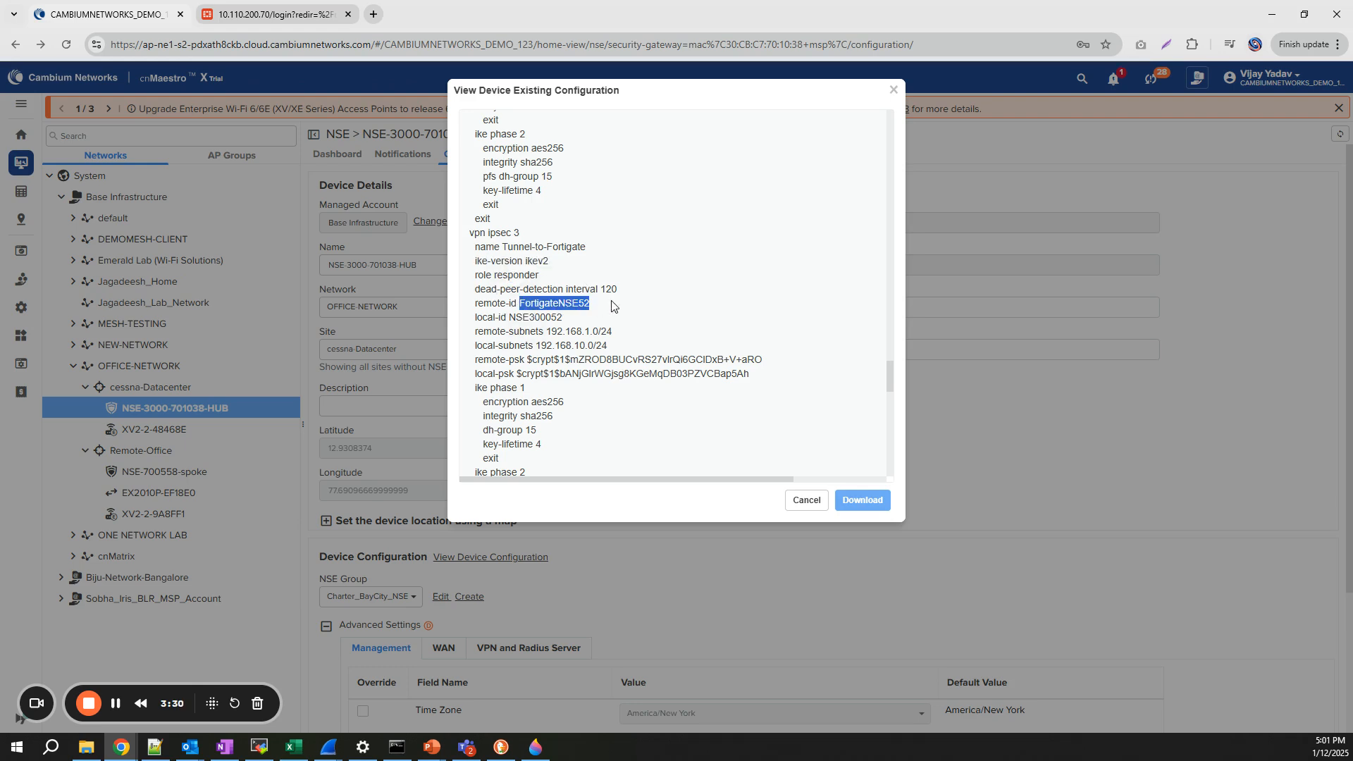
{"action": "left_click", "coordinate": [520, 322]}
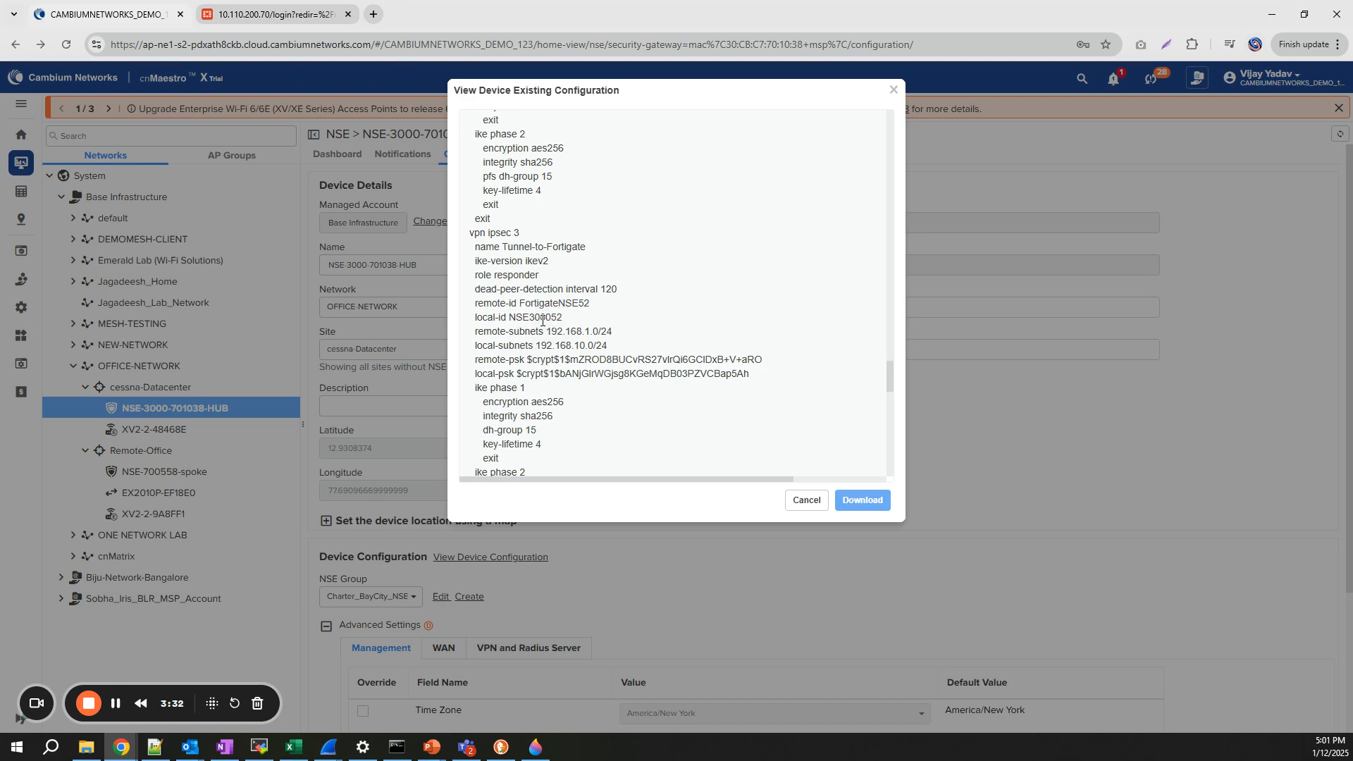
{"action": "left_click_drag", "start_coordinate": [553, 331], "coordinate": [644, 342]}
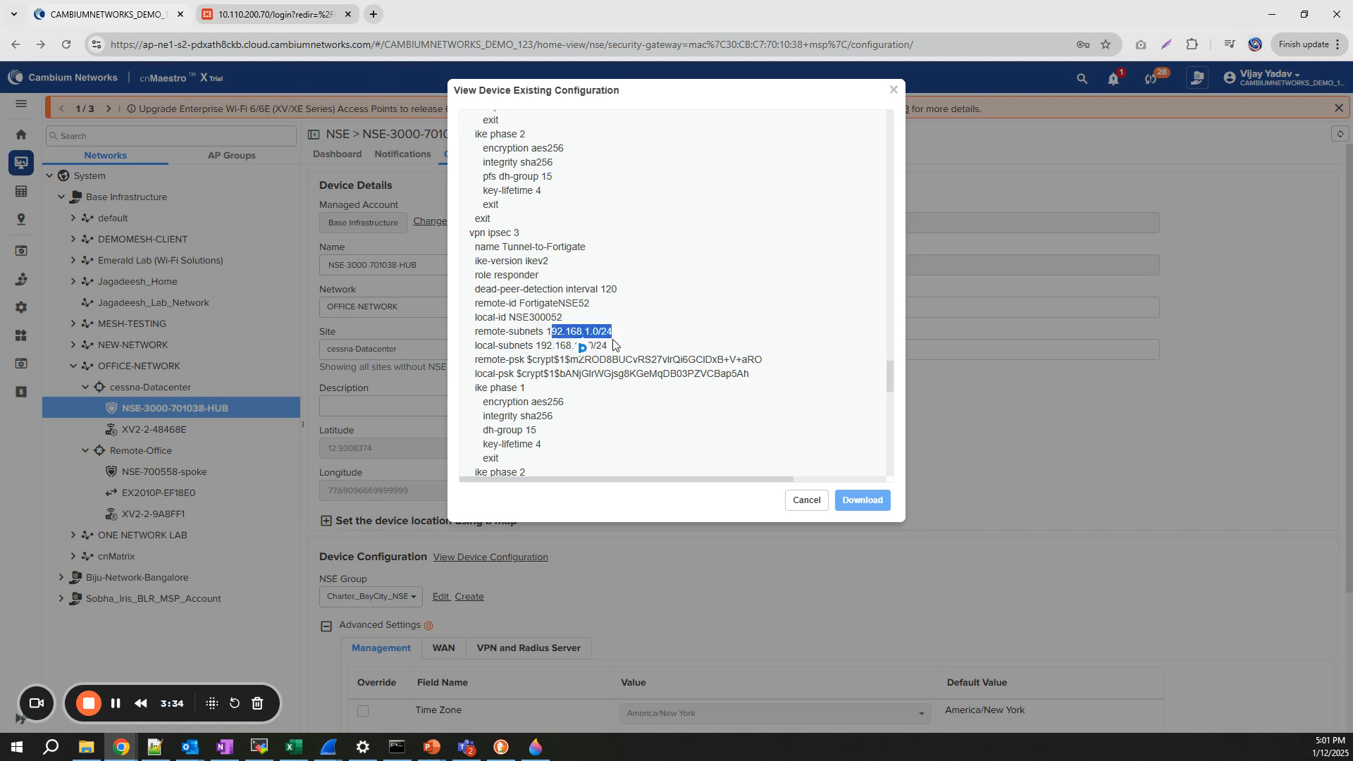
{"action": "left_click_drag", "start_coordinate": [555, 346], "coordinate": [607, 346]}
{"action": "scroll", "coordinate": [528, 372], "scroll_direction": "down", "scroll_amount": 1}
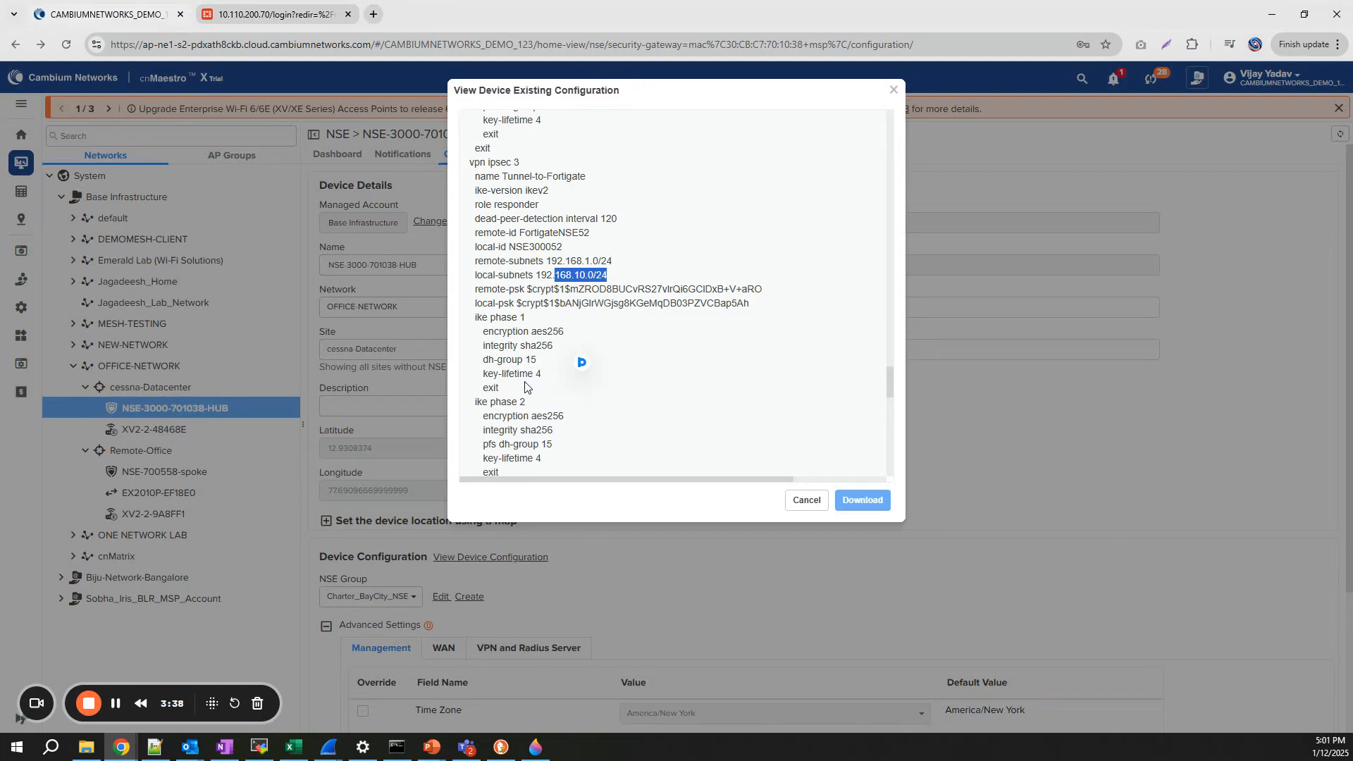
{"action": "scroll", "coordinate": [529, 384], "scroll_direction": "down", "scroll_amount": 2}
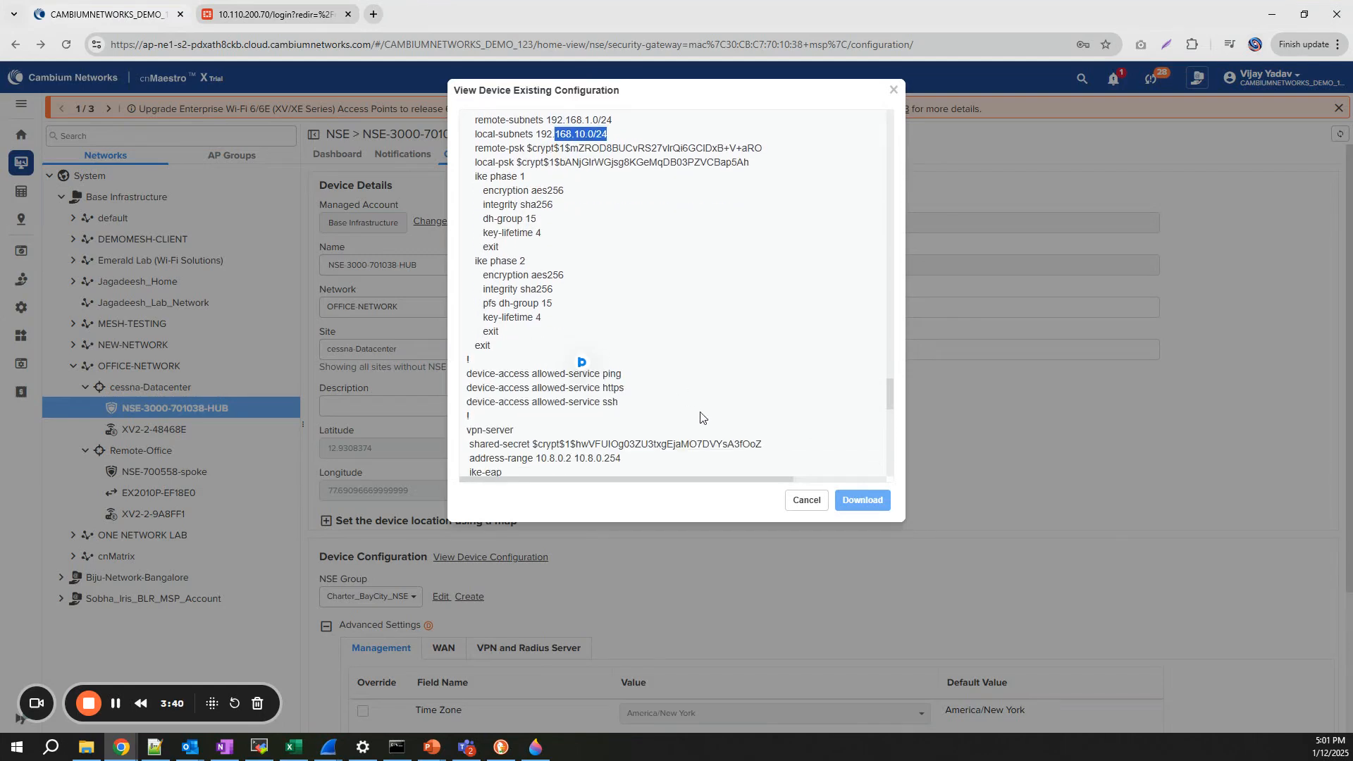
{"action": "scroll", "coordinate": [651, 350], "scroll_direction": "up", "scroll_amount": 1}
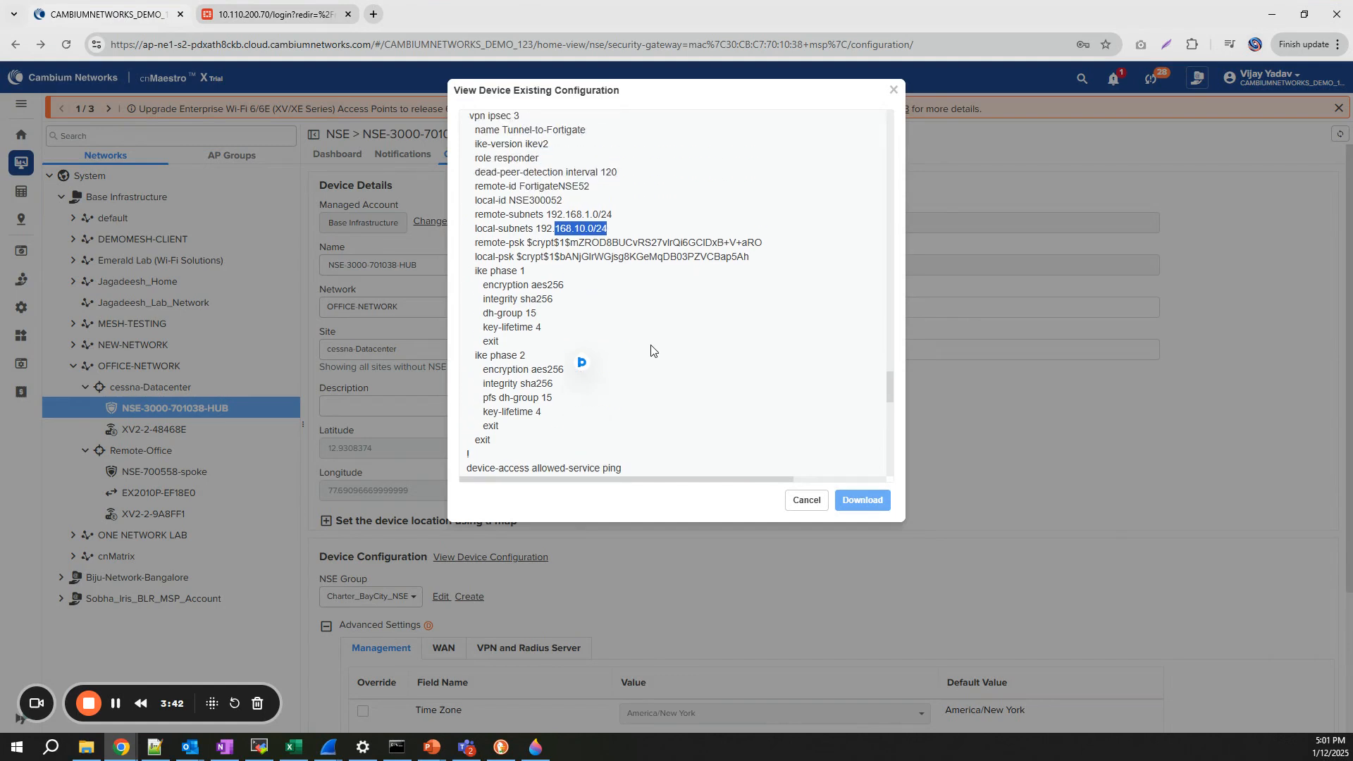
{"action": "scroll", "coordinate": [651, 350], "scroll_direction": "up", "scroll_amount": 1}
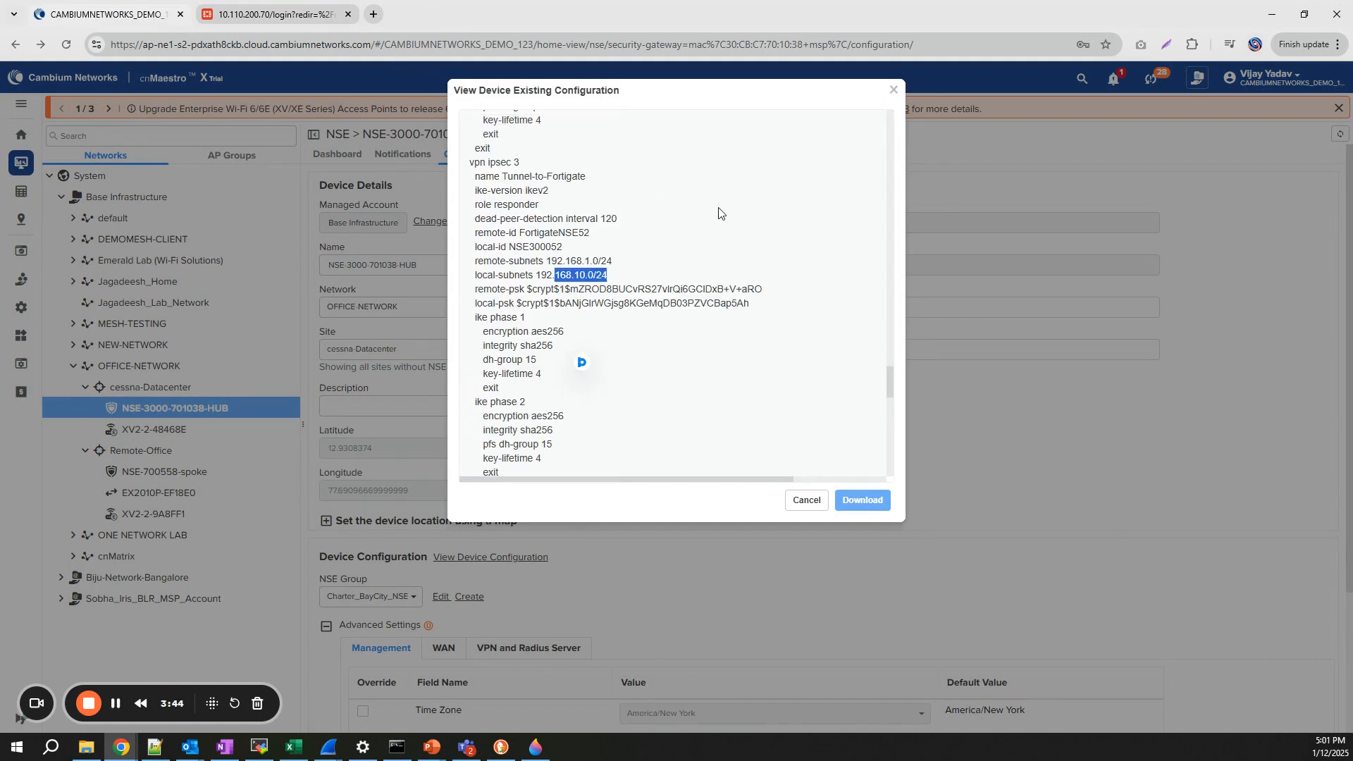
- Log back into FortiGate as admin, dismiss the password breach warning, and view IPsec Tunnels
{"action": "left_click", "coordinate": [275, 14]}
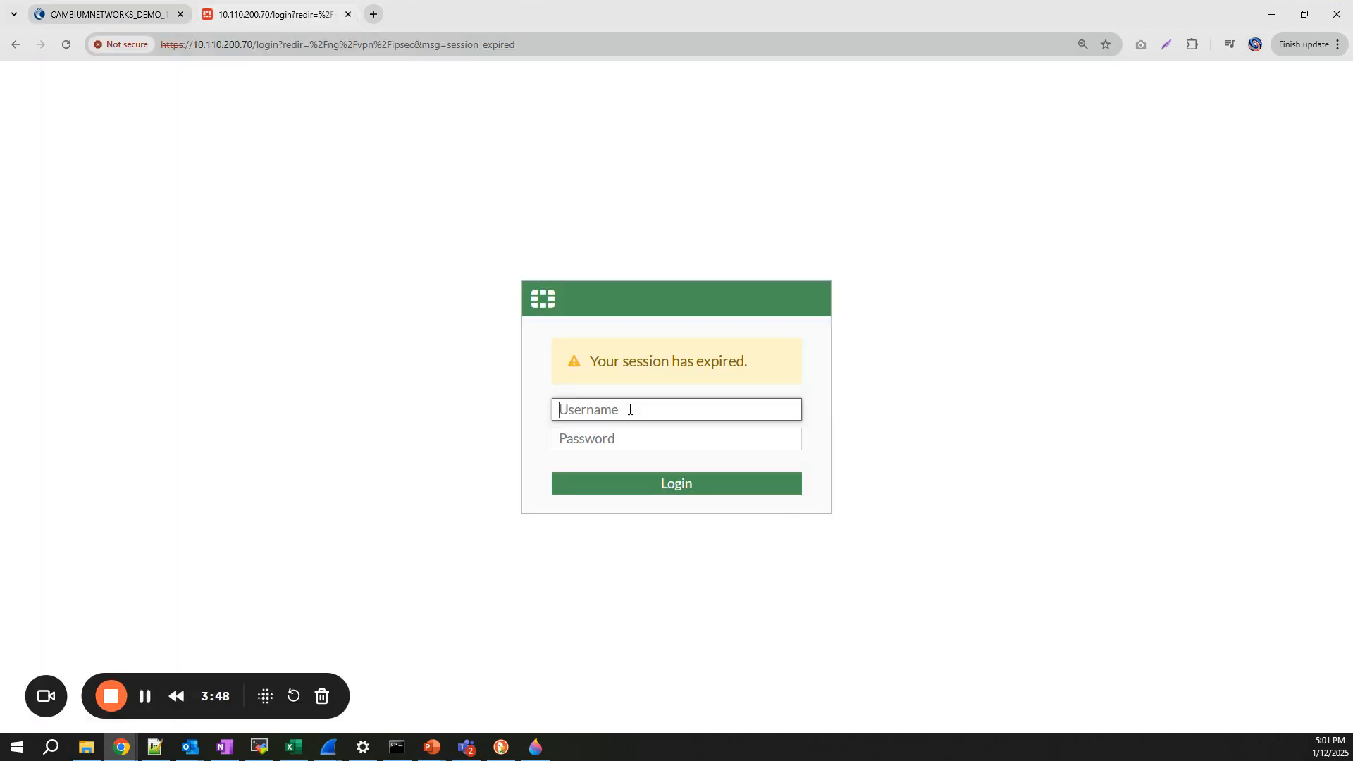
{"action": "type", "text": "admin"}
{"action": "key", "text": "Tab"}
{"action": "type", "text": "*****"}
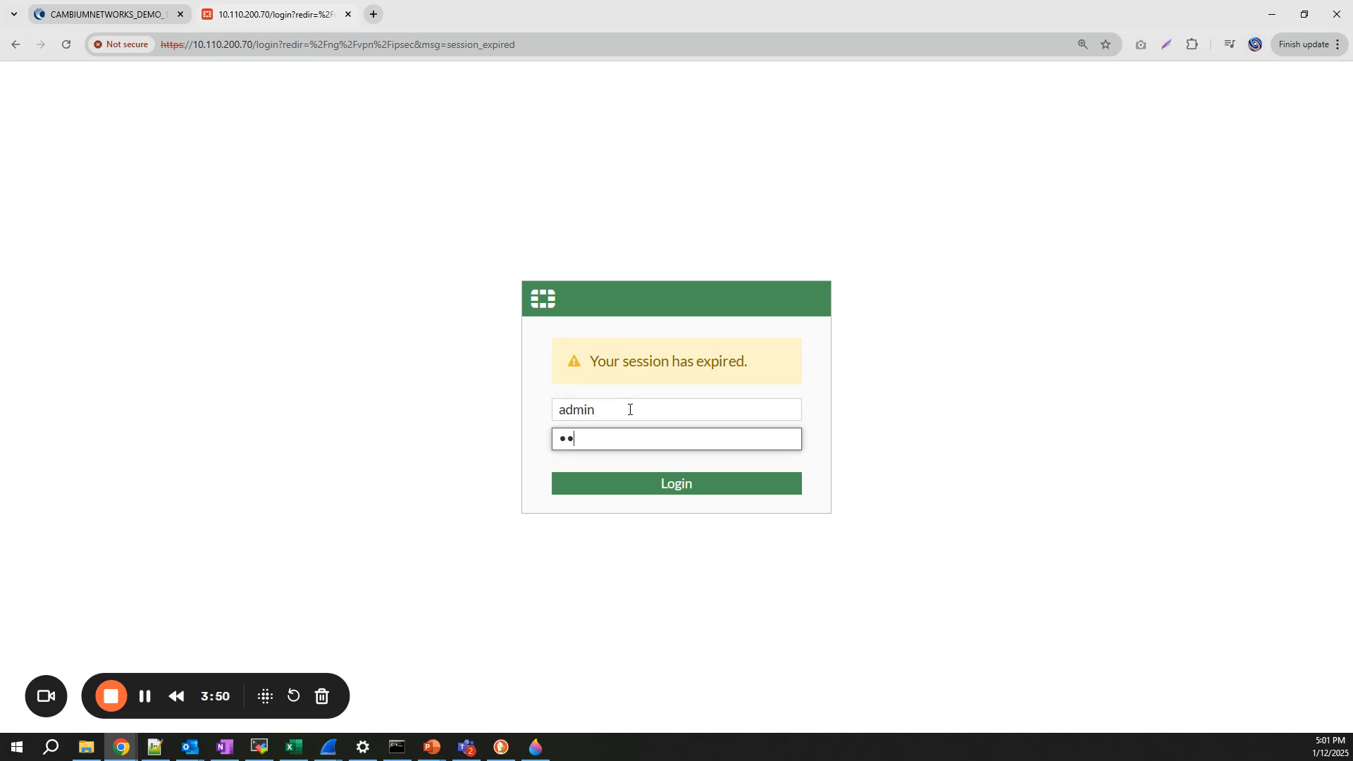
{"action": "key", "text": "Return"}
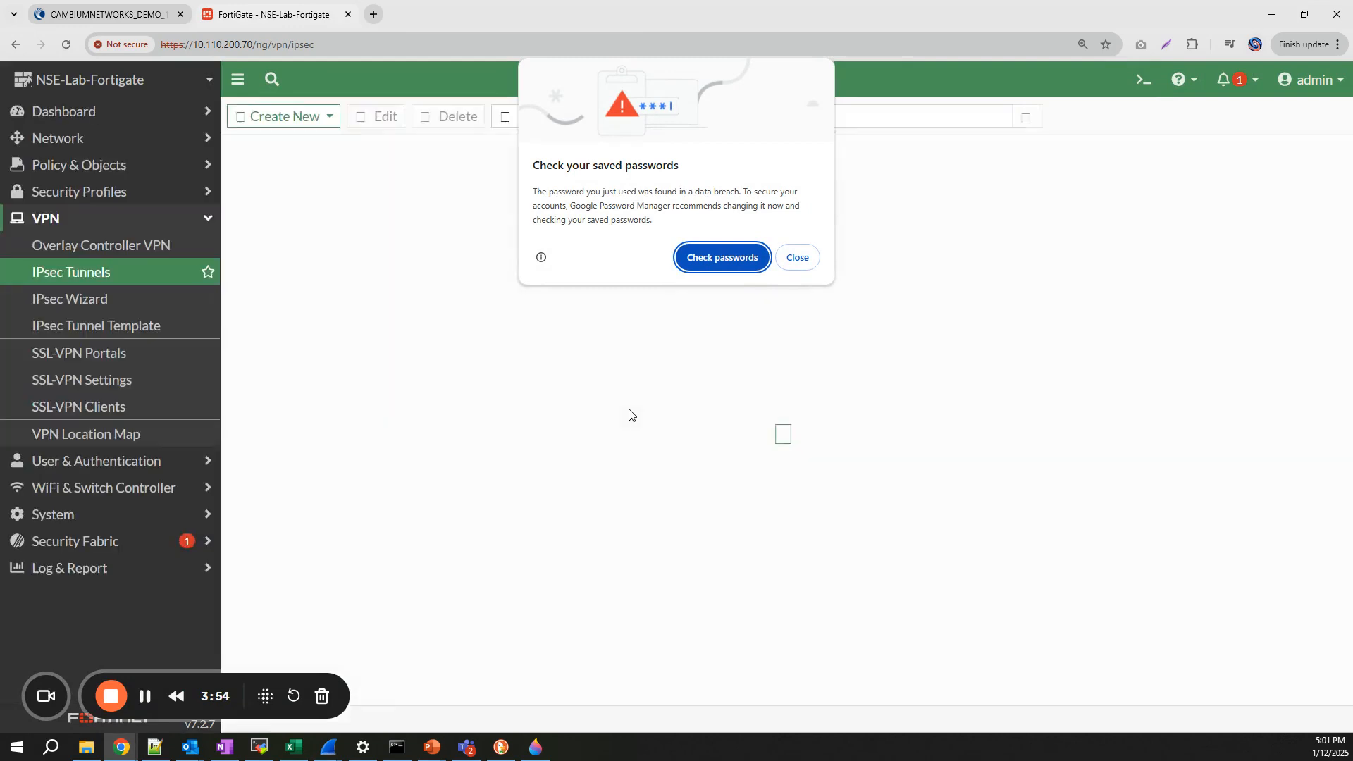
{"action": "left_click", "coordinate": [796, 258]}
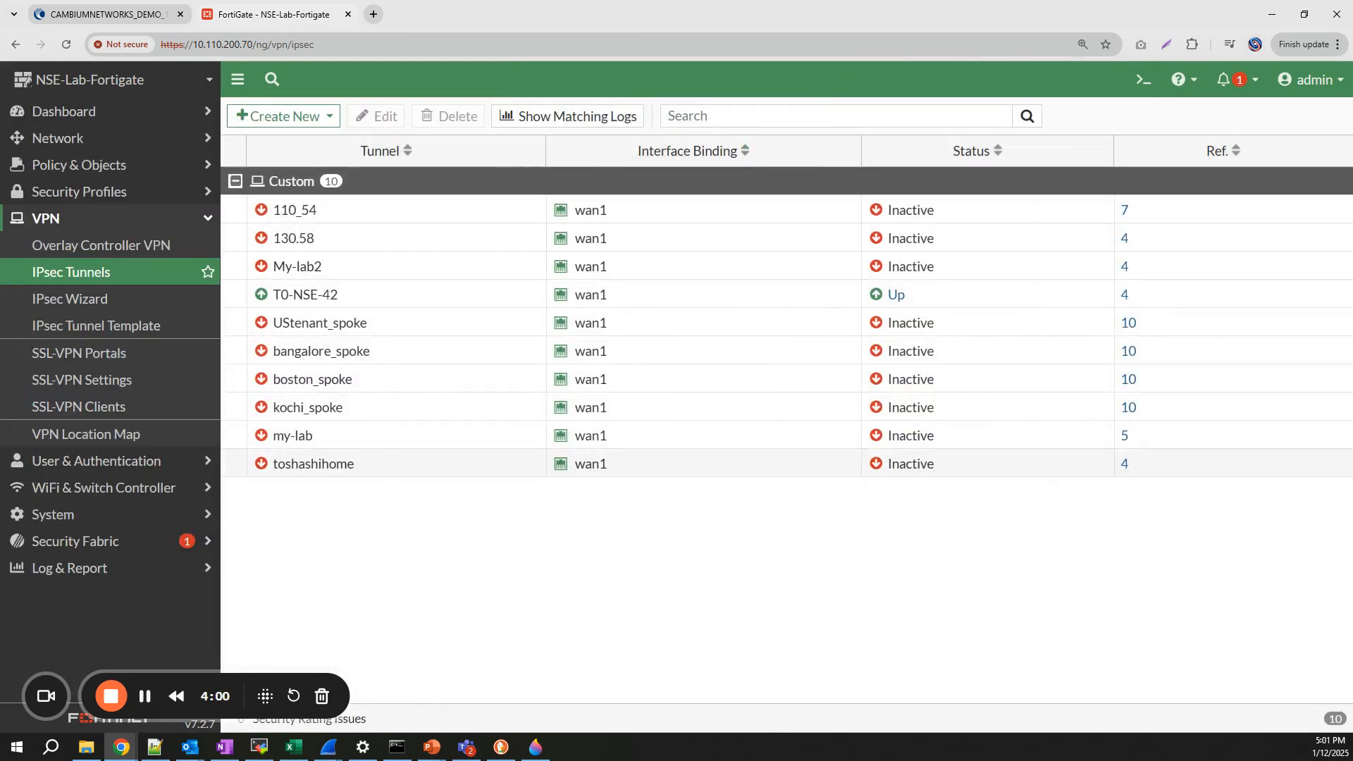
{"action": "key", "text": "alt+Tab"}
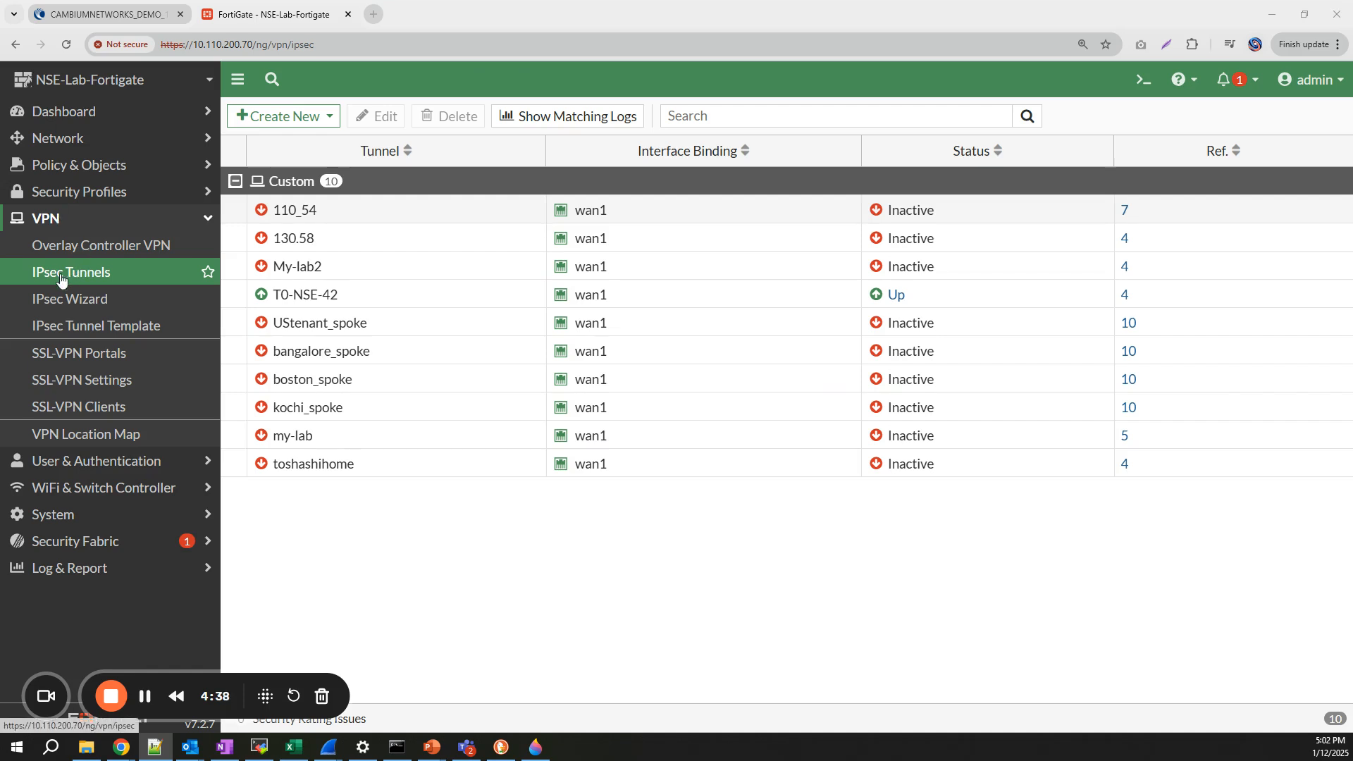
- Create a new custom IPsec tunnel named Tunnel-NSE-52
{"action": "left_click", "coordinate": [313, 117]}
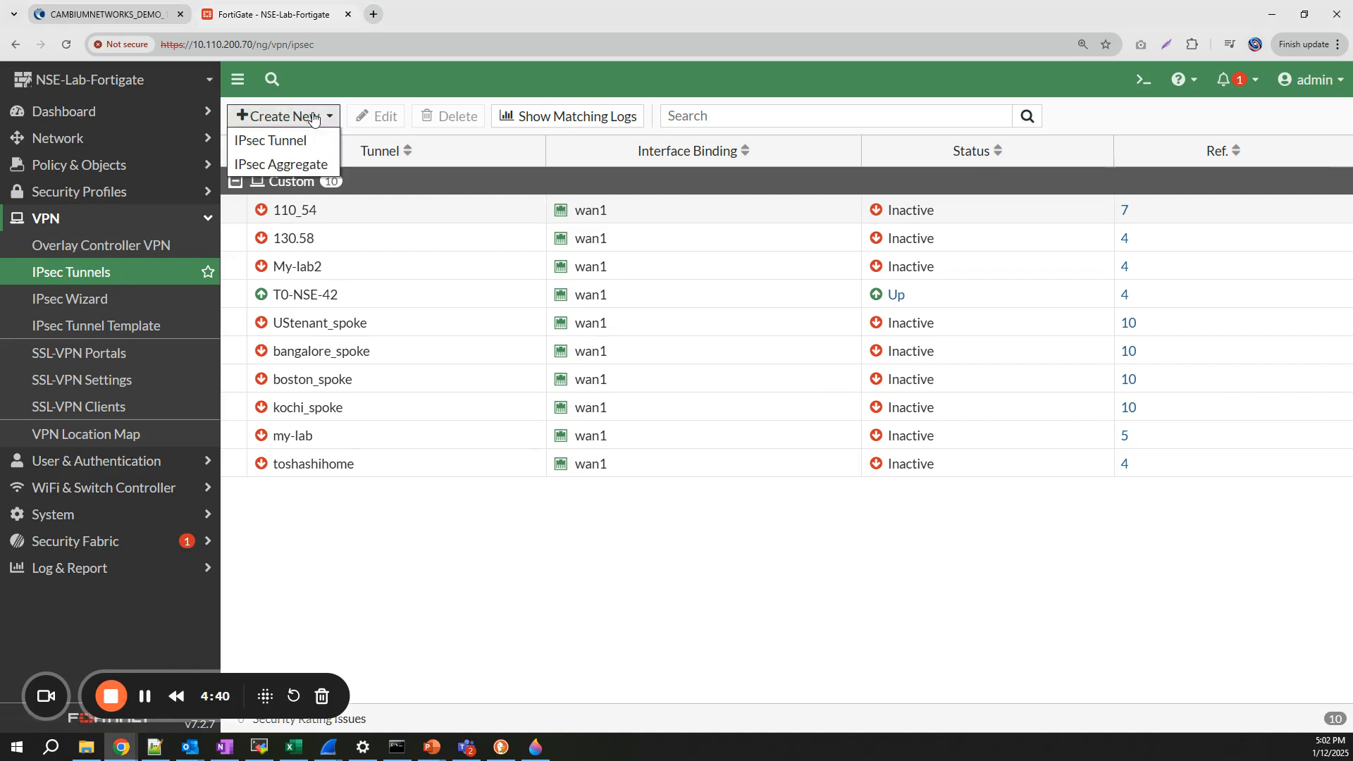
{"action": "left_click", "coordinate": [309, 141]}
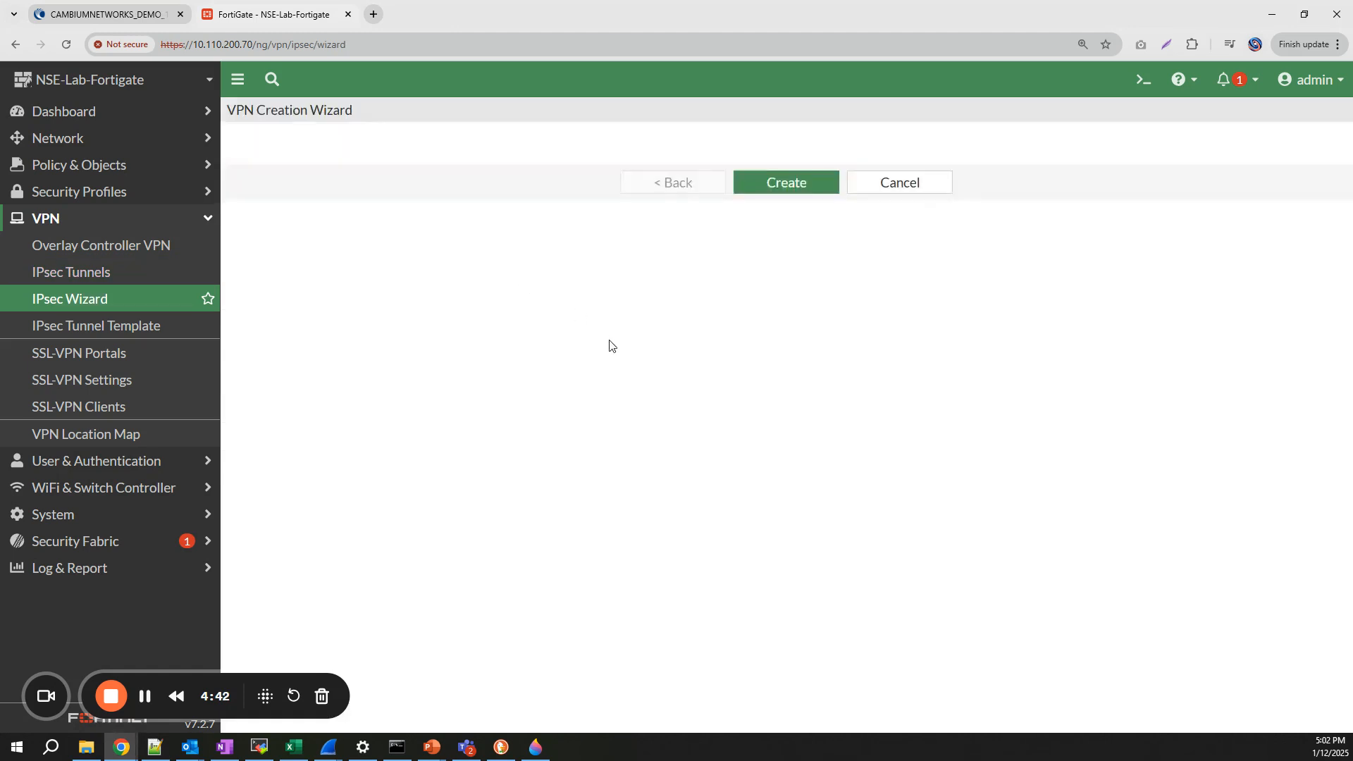
{"action": "left_click", "coordinate": [659, 204]}
{"action": "left_click", "coordinate": [369, 177]}
{"action": "type", "text": "Tunnel-N"}
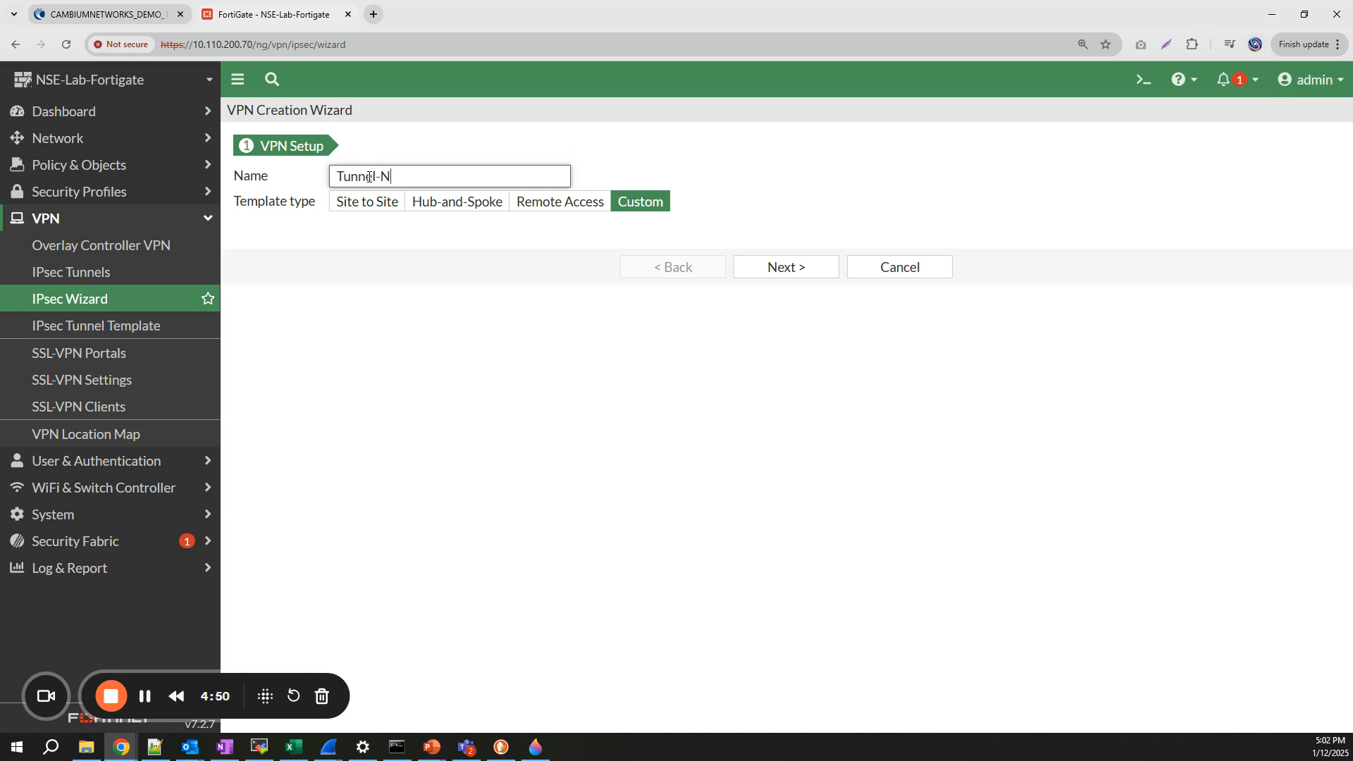
{"action": "type", "text": "SE-52"}
{"action": "left_click", "coordinate": [786, 270]}
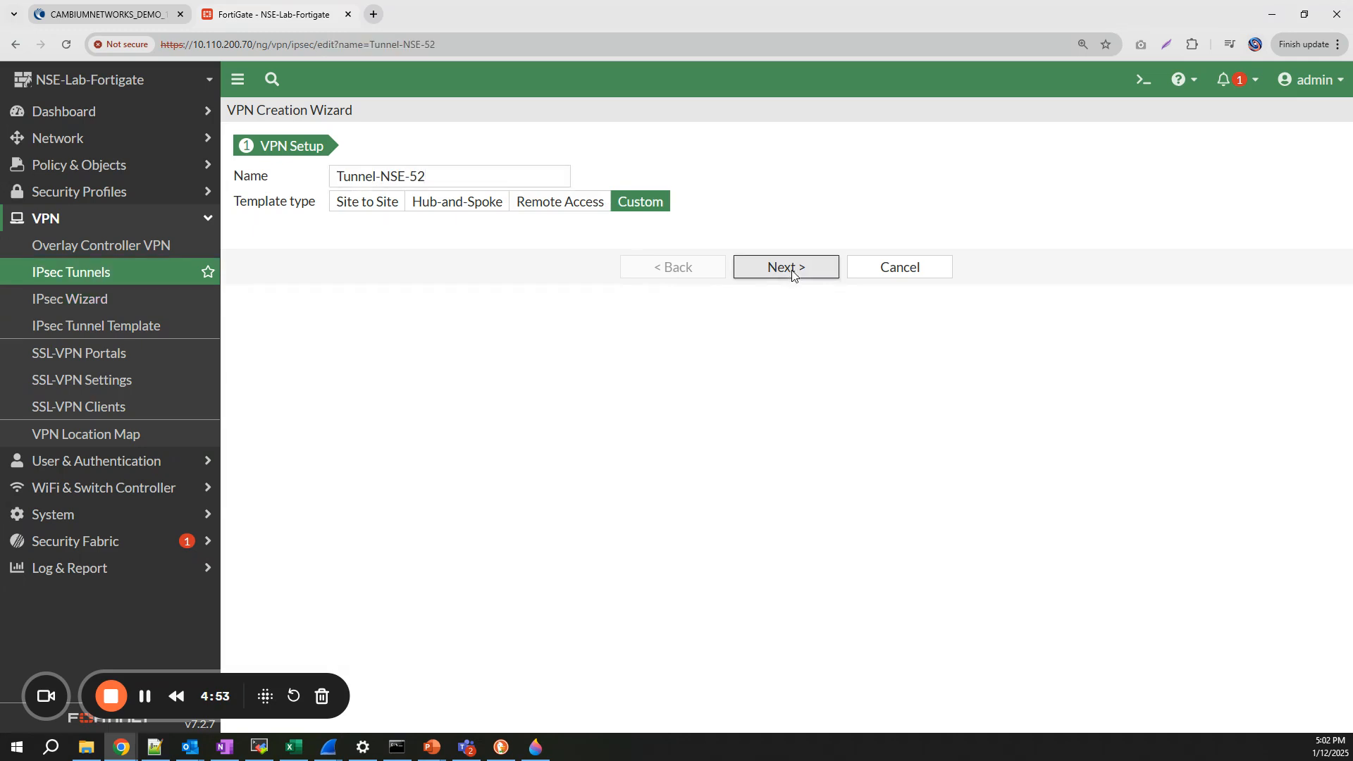
- Add comment 'Tunnel to NSE3000', remote gateway 10.110.200.52 on wan1, and expand Advanced options
{"action": "type", "text": "Tunnel to NSE3000"}
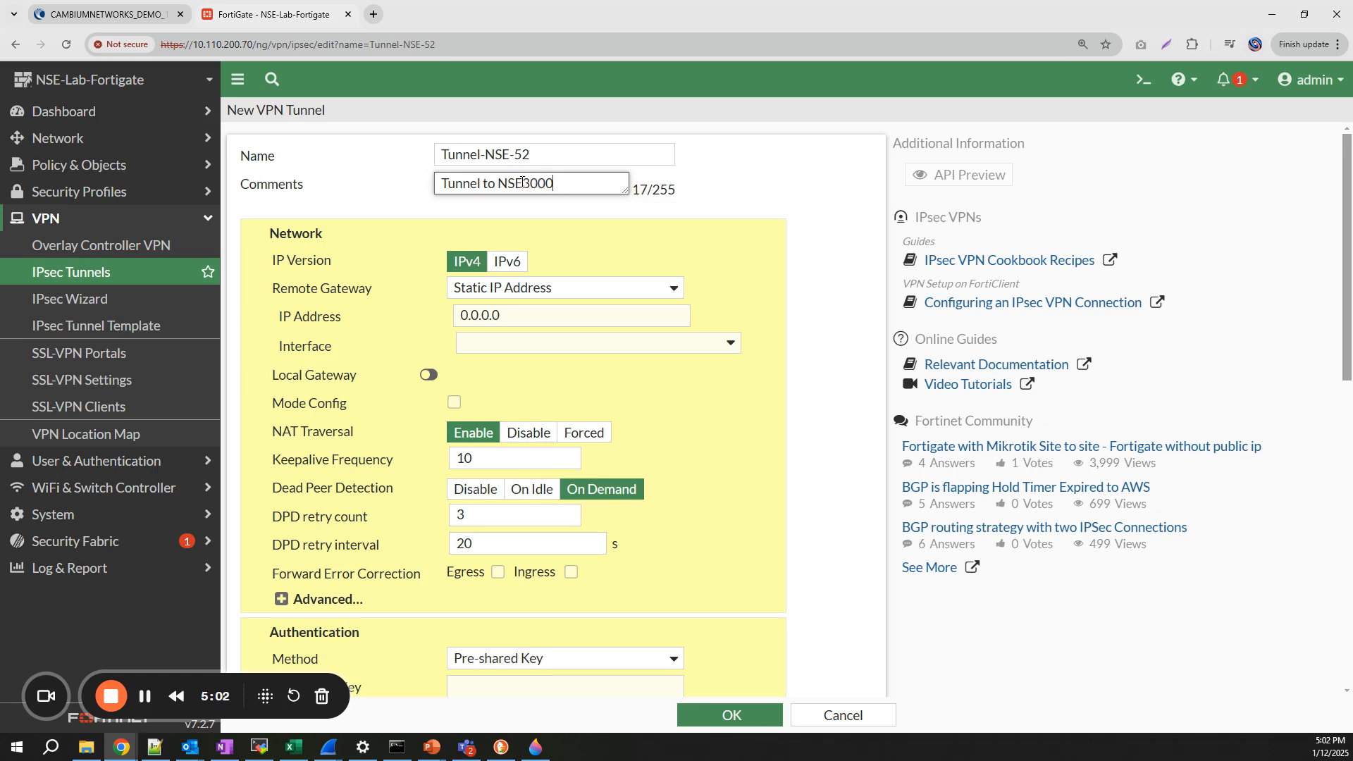
{"action": "left_click", "coordinate": [509, 315]}
{"action": "key", "text": "BackSpace"}
{"action": "key", "text": "BackSpace"}
{"action": "key", "text": "BackSpace"}
{"action": "key", "text": "BackSpace"}
{"action": "key", "text": "BackSpace"}
{"action": "key", "text": "BackSpace"}
{"action": "key", "text": "BackSpace"}
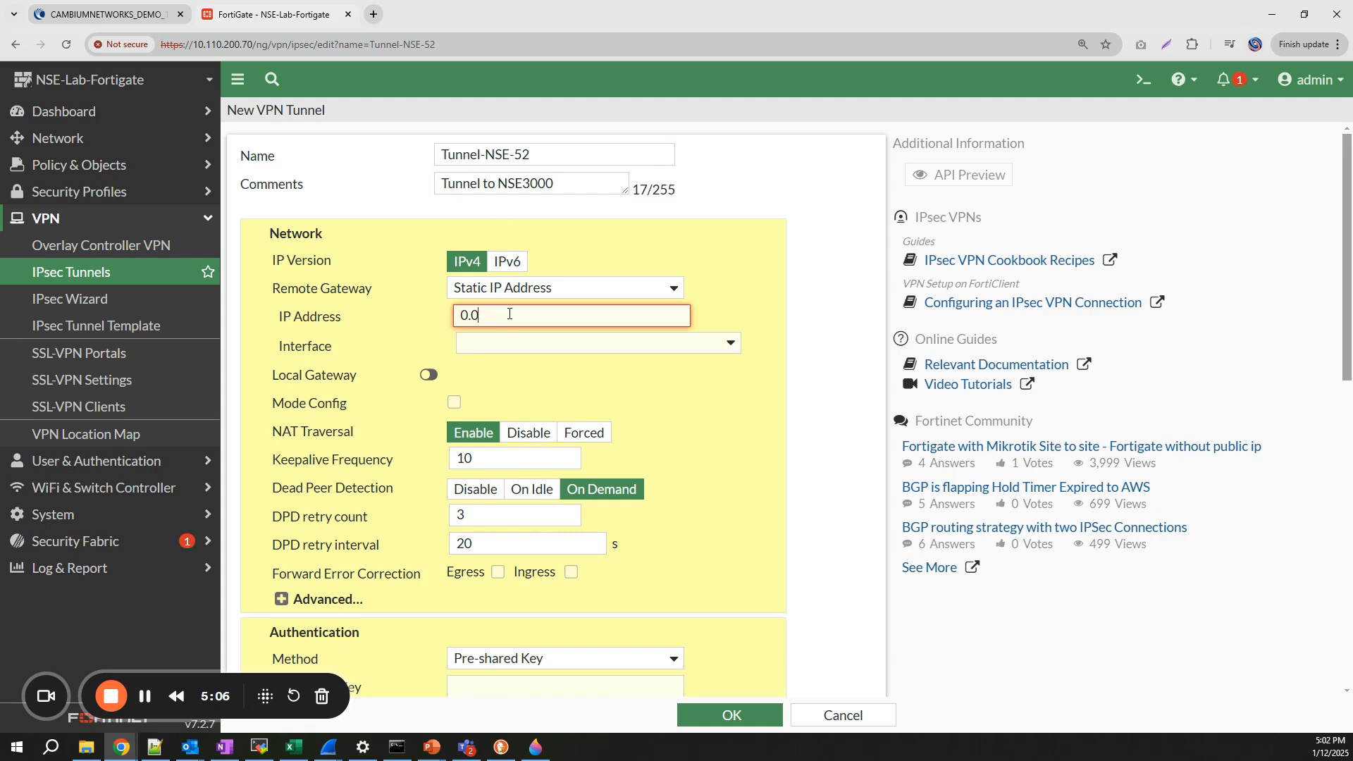
{"action": "type", "text": "10.110.200.52"}
{"action": "left_click", "coordinate": [513, 345]}
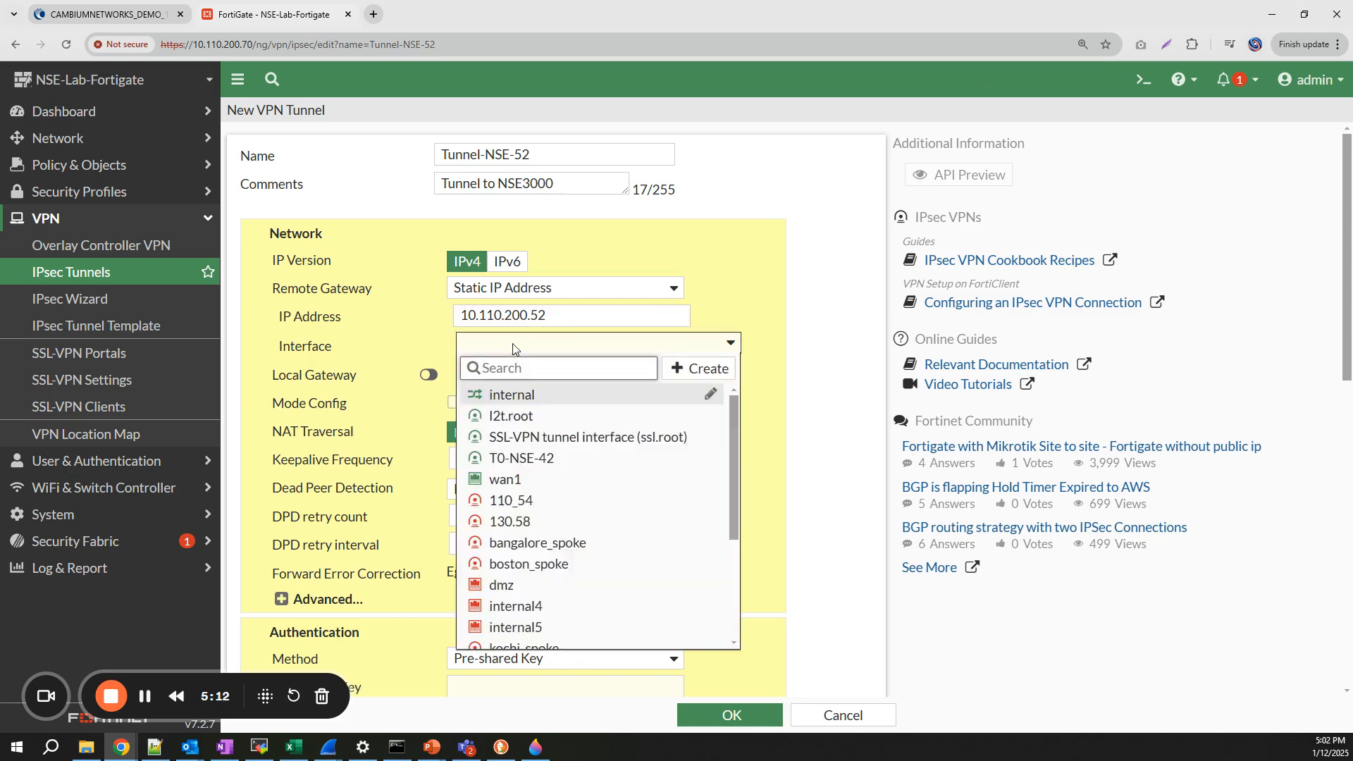
{"action": "left_click", "coordinate": [515, 480]}
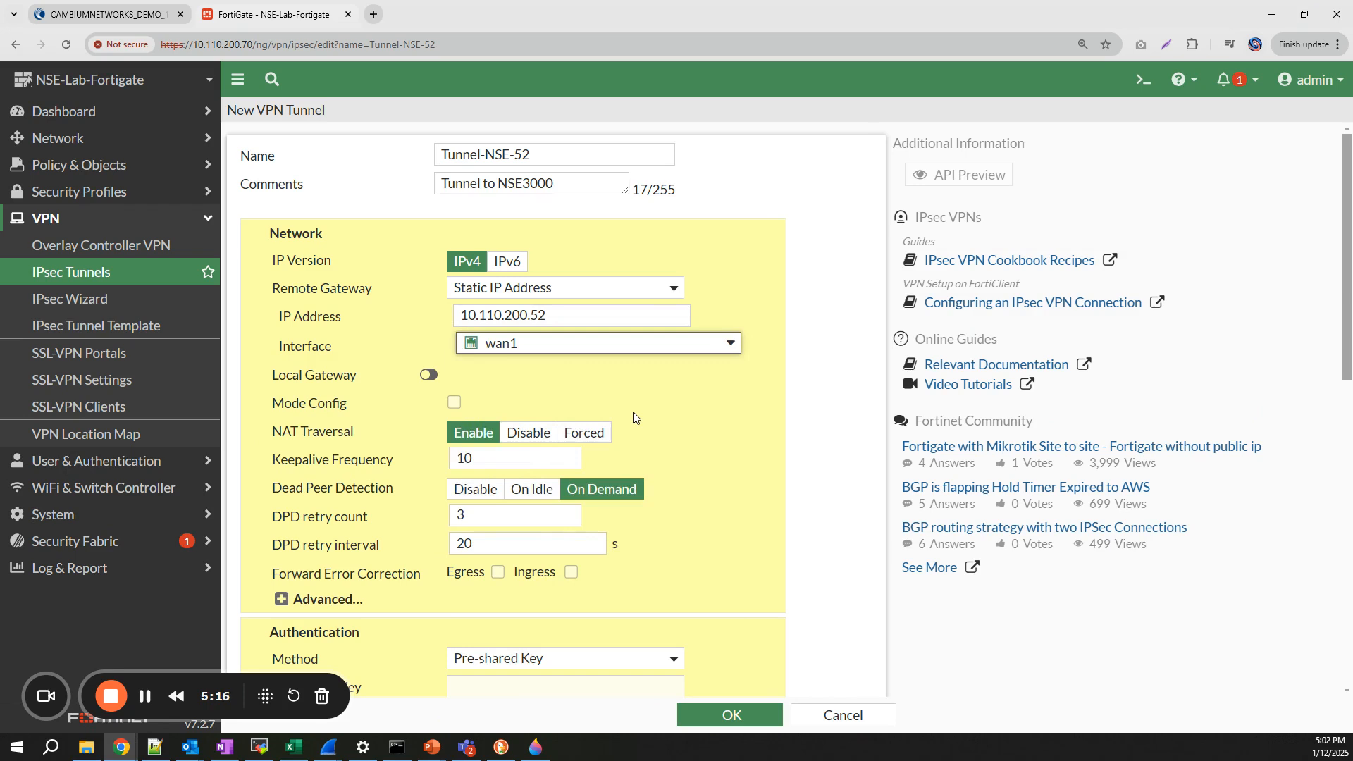
{"action": "scroll", "coordinate": [633, 417], "scroll_direction": "down", "scroll_amount": 2}
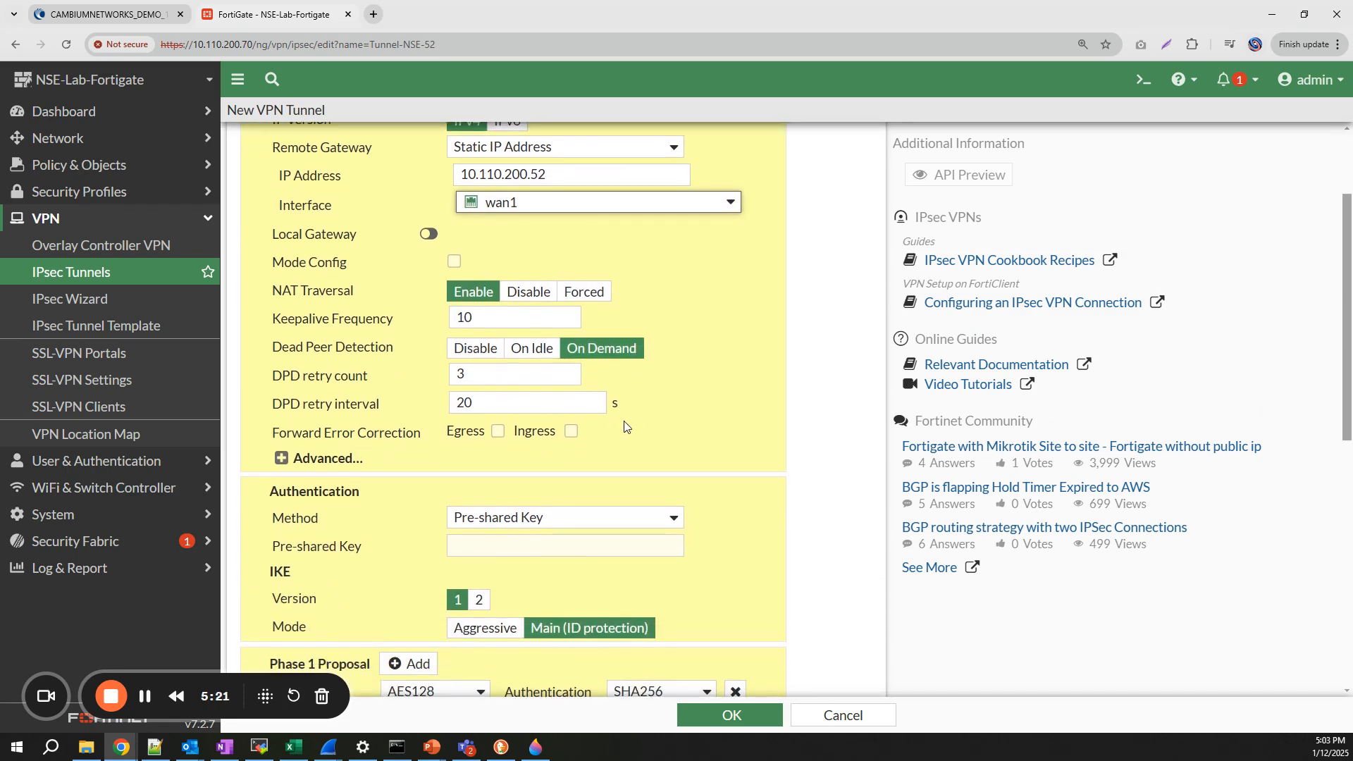
{"action": "left_click", "coordinate": [282, 458]}
{"action": "scroll", "coordinate": [459, 484], "scroll_direction": "down", "scroll_amount": 1}
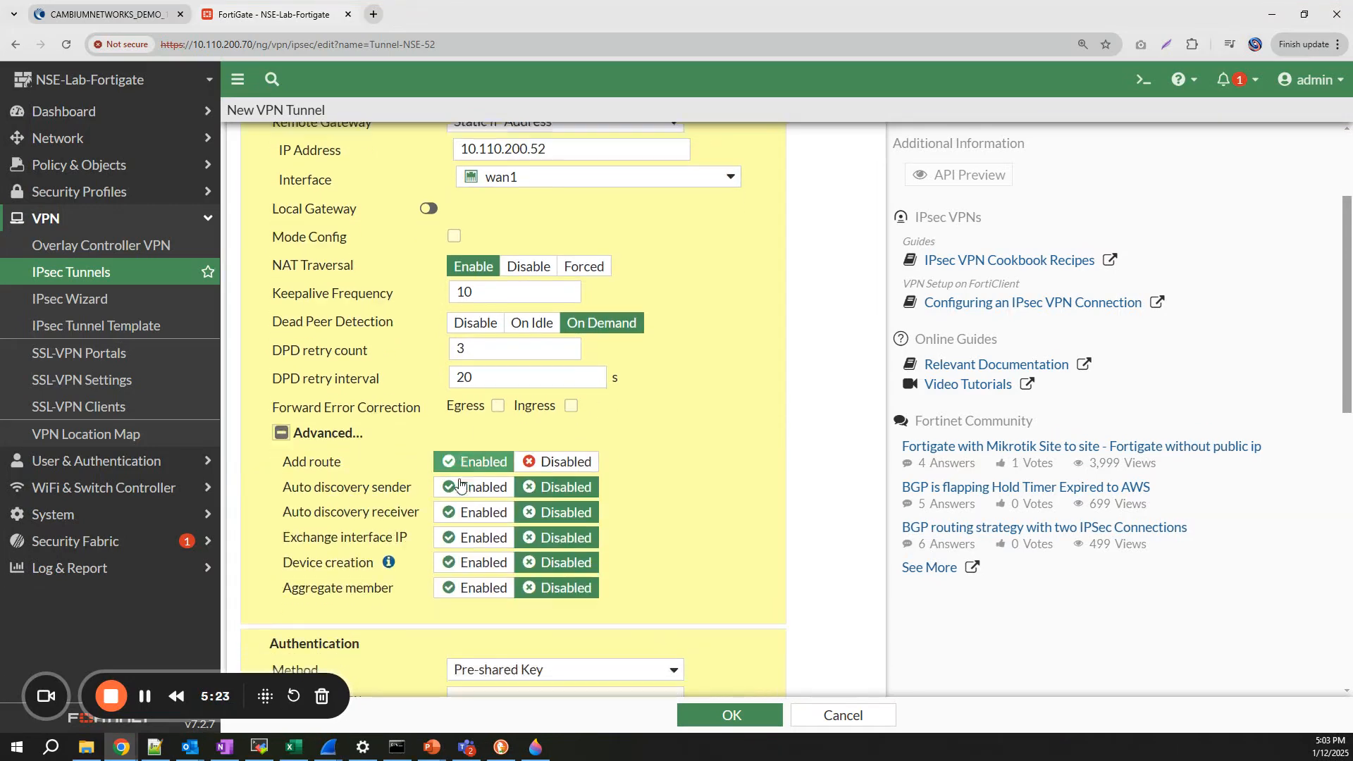
{"action": "scroll", "coordinate": [459, 485], "scroll_direction": "down", "scroll_amount": 2}
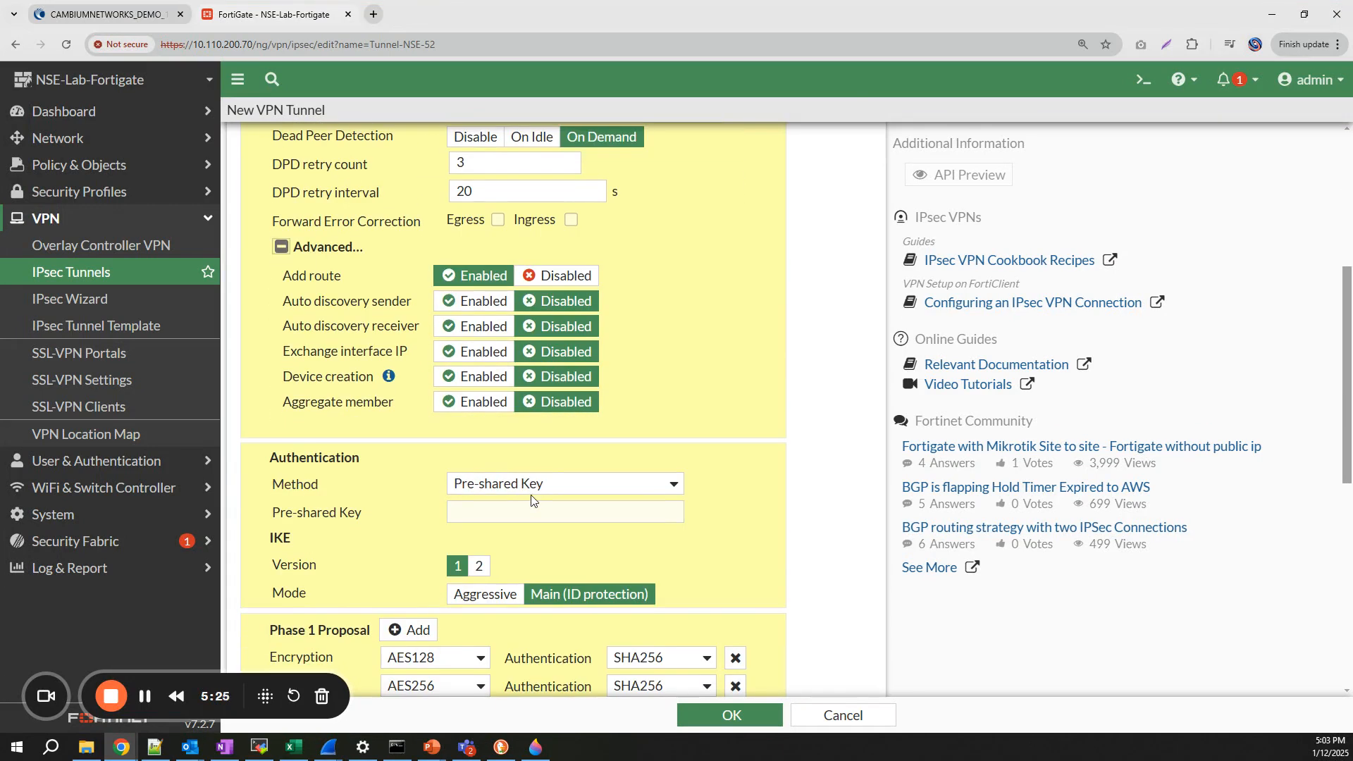
- Enter the tunnel's pre-shared key and switch IKE to version 2
{"action": "left_click", "coordinate": [505, 510]}
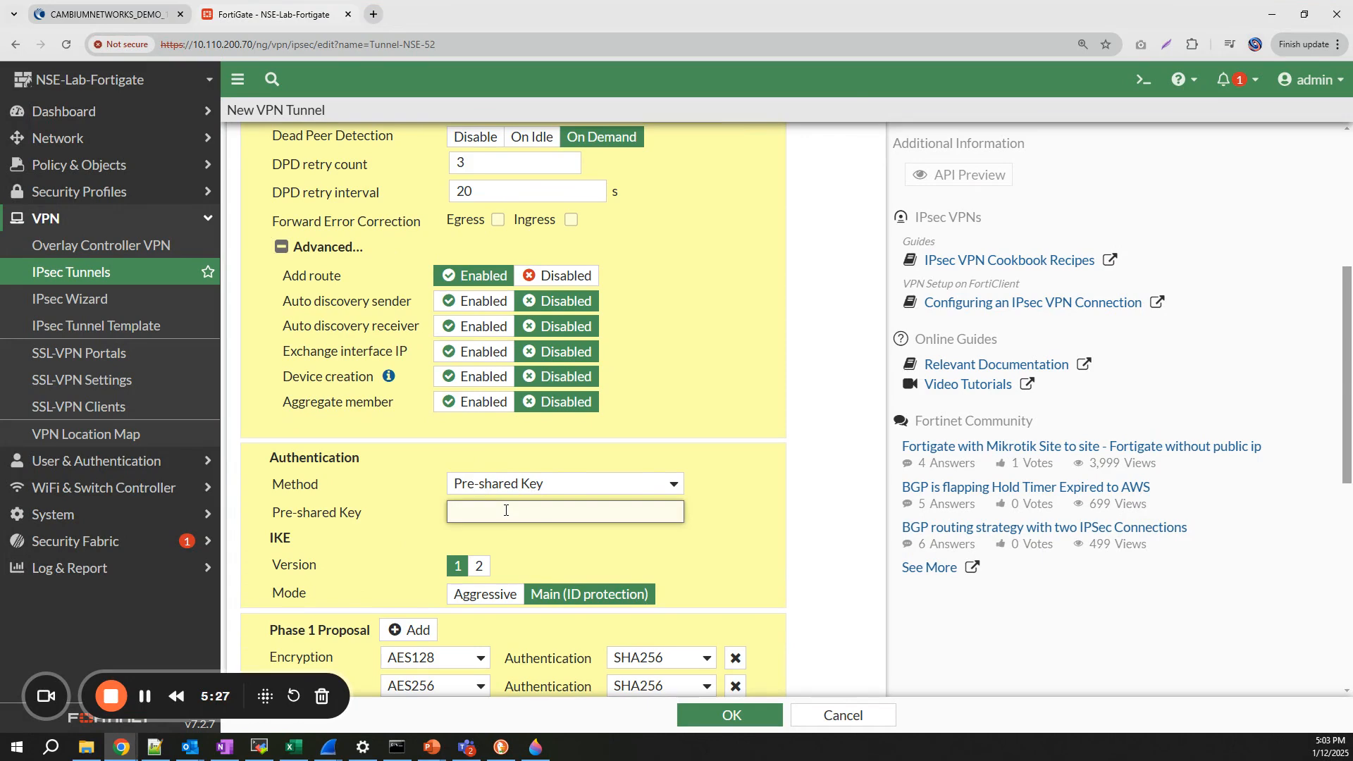
{"action": "type", "text": "•••••••••••"}
{"action": "scroll", "coordinate": [506, 511], "scroll_direction": "down", "scroll_amount": 2}
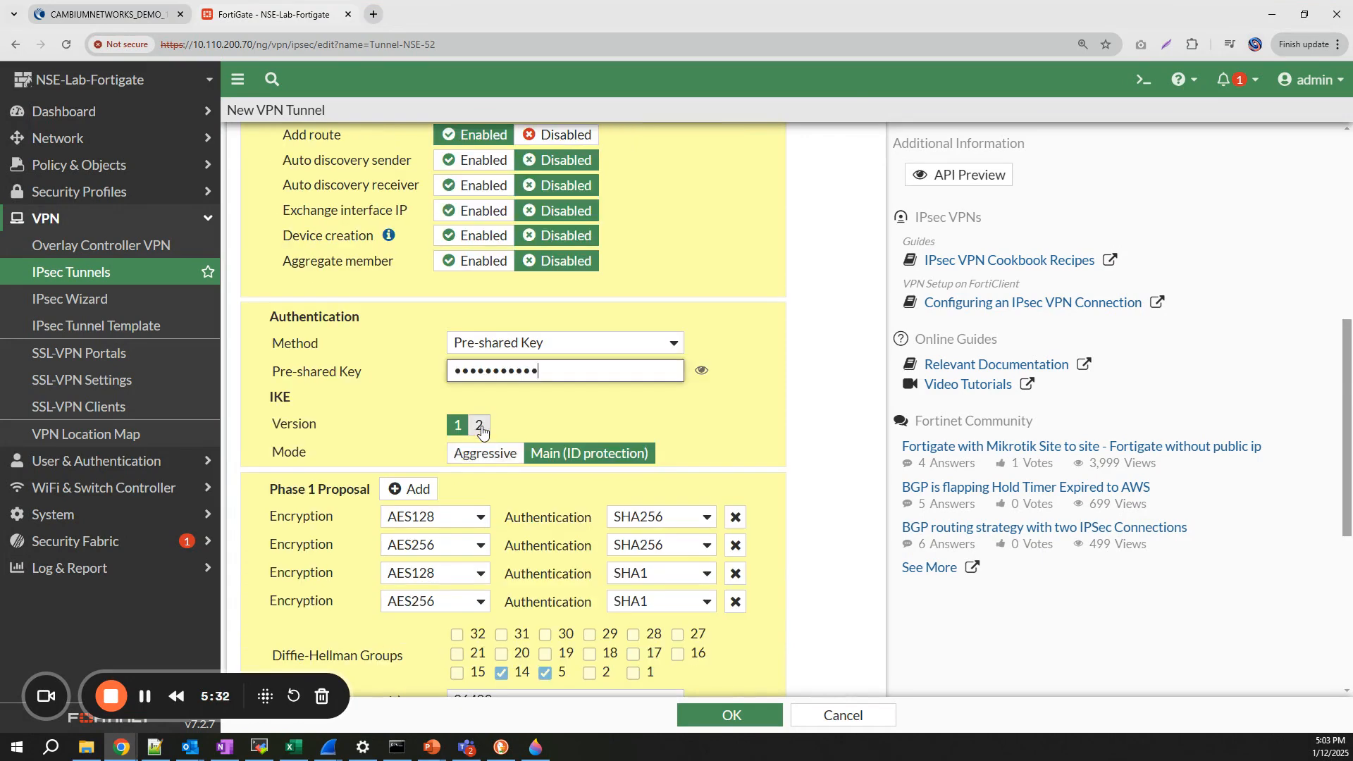
{"action": "left_click", "coordinate": [479, 424]}
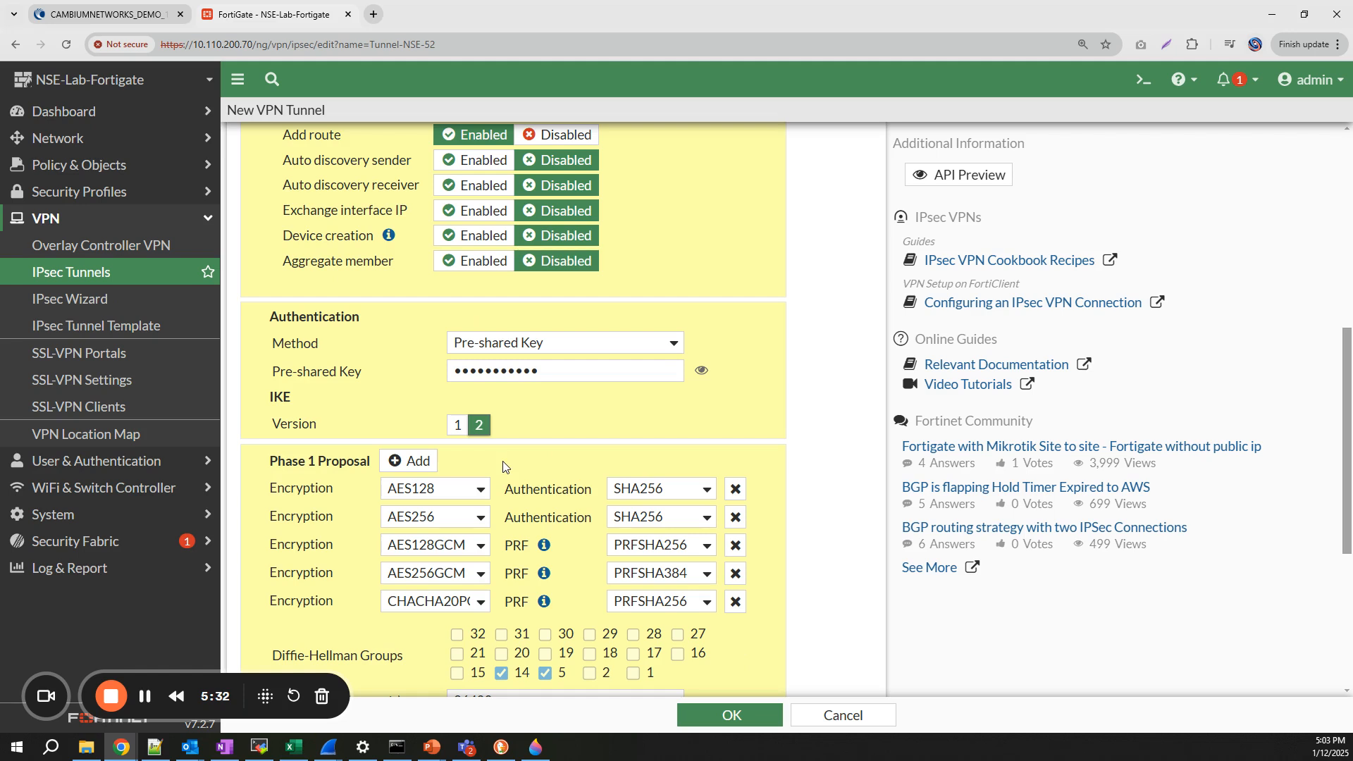
- Reduce Phase 1 to a single proposal with AES256 encryption and SHA256 authentication
{"action": "left_click", "coordinate": [480, 493]}
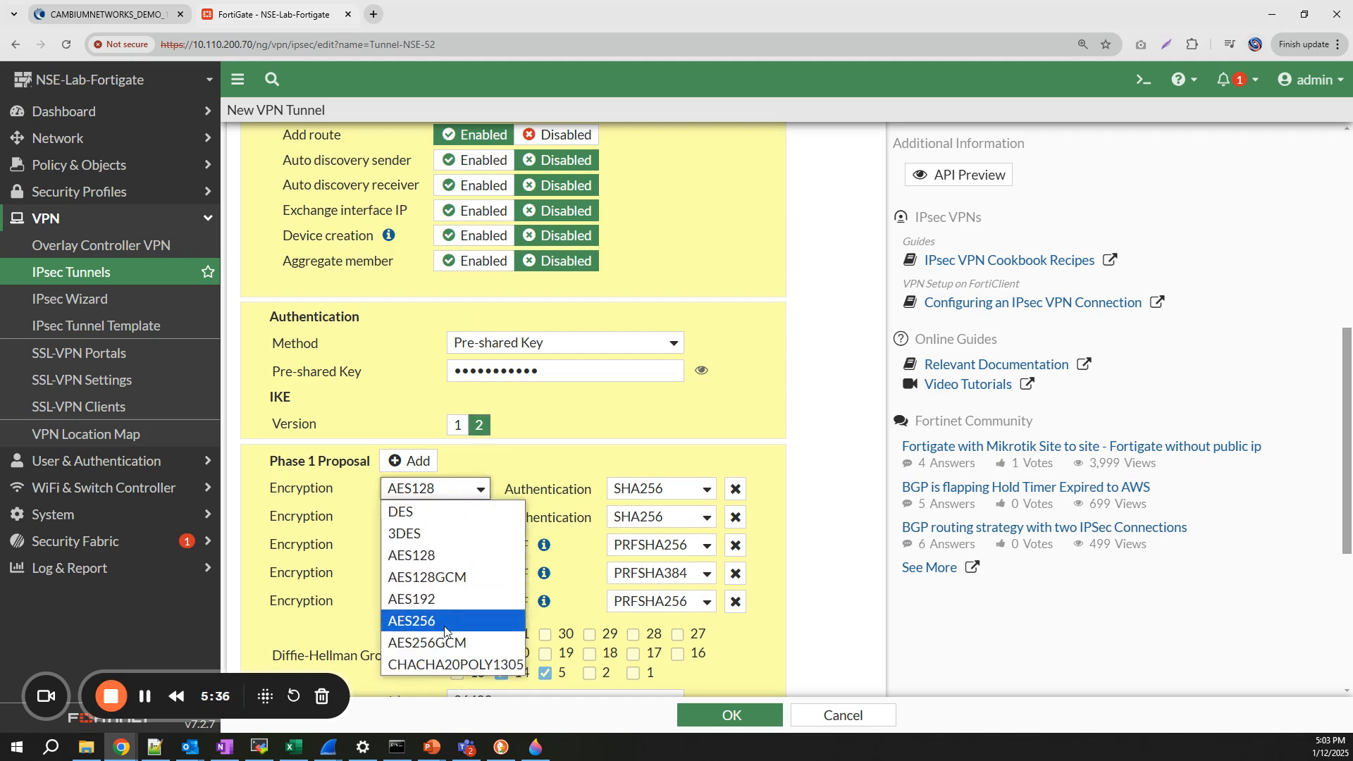
{"action": "left_click", "coordinate": [480, 622]}
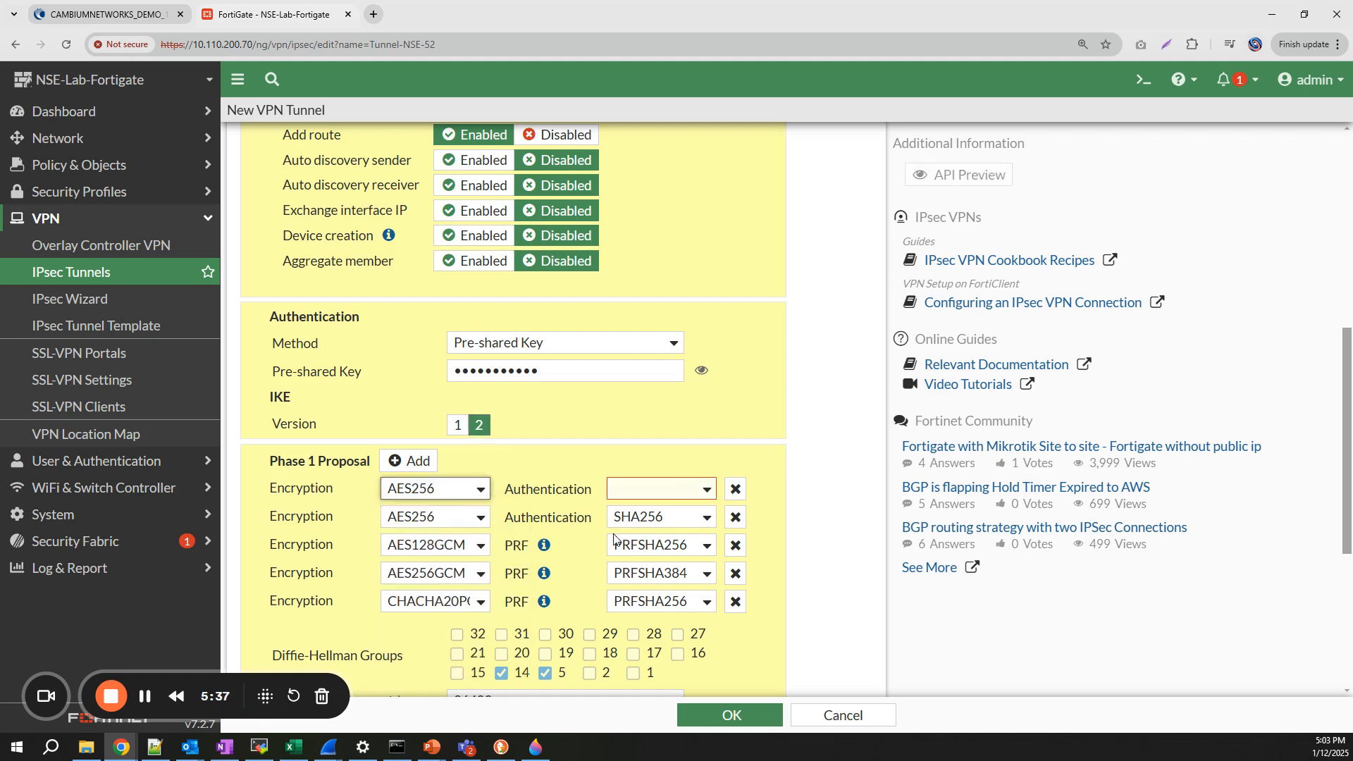
{"action": "left_click", "coordinate": [711, 492]}
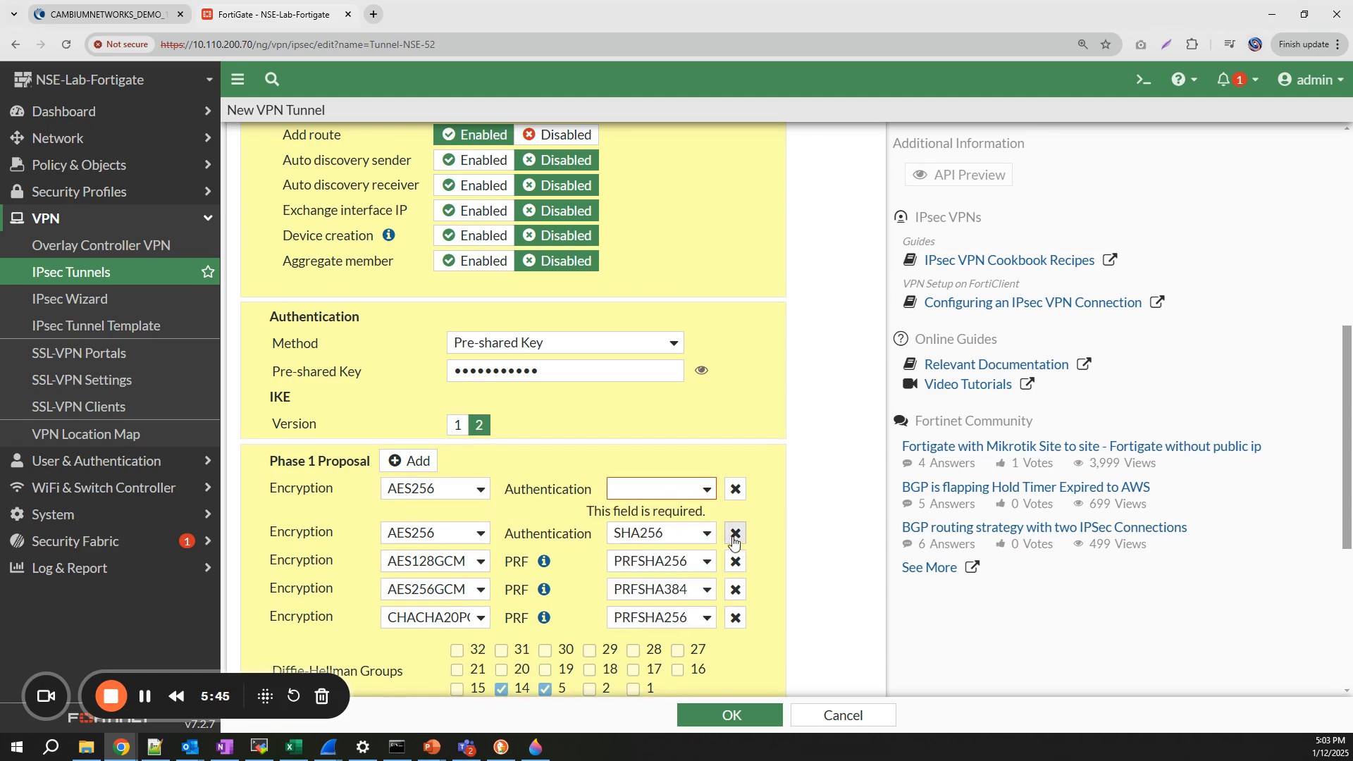
{"action": "left_click", "coordinate": [735, 538]}
{"action": "left_click", "coordinate": [735, 537]}
{"action": "left_click", "coordinate": [735, 538]}
{"action": "left_click", "coordinate": [735, 537]}
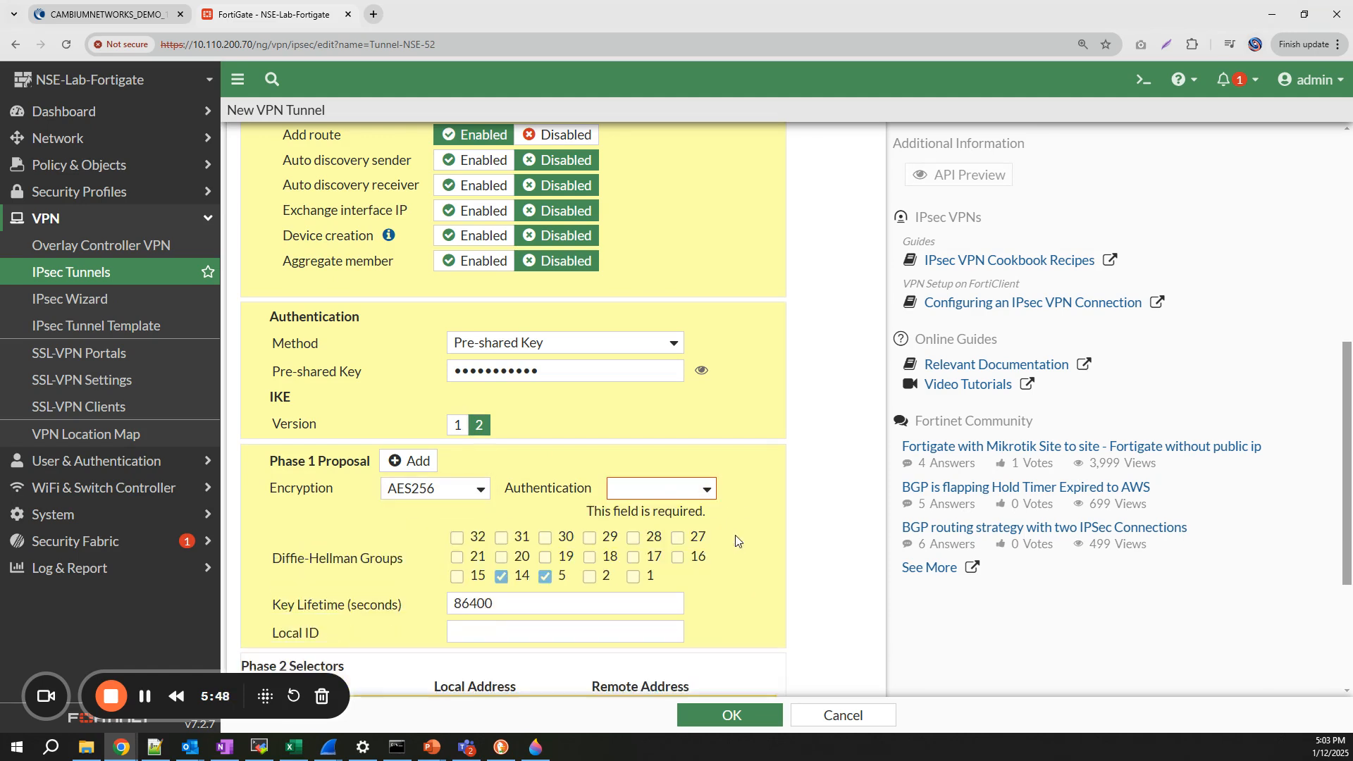
{"action": "left_click", "coordinate": [480, 493]}
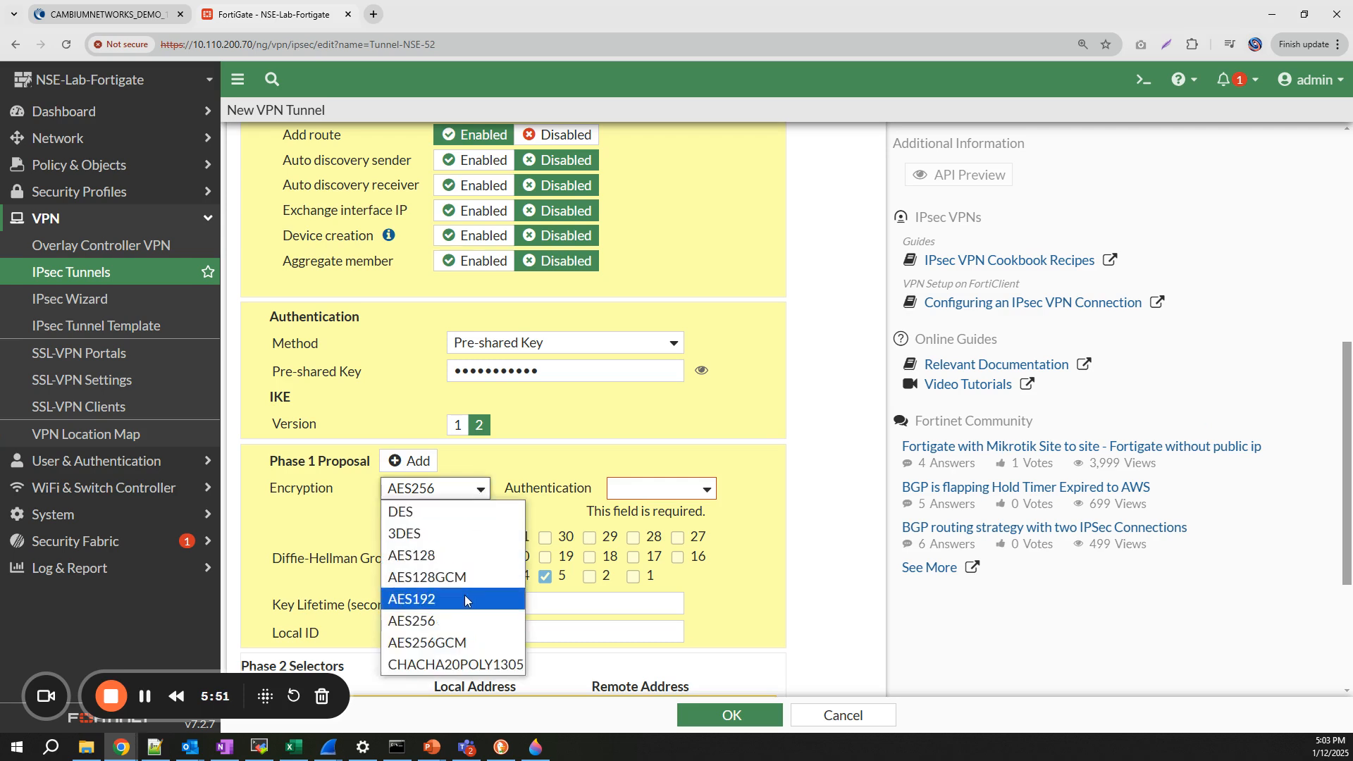
{"action": "left_click", "coordinate": [460, 620]}
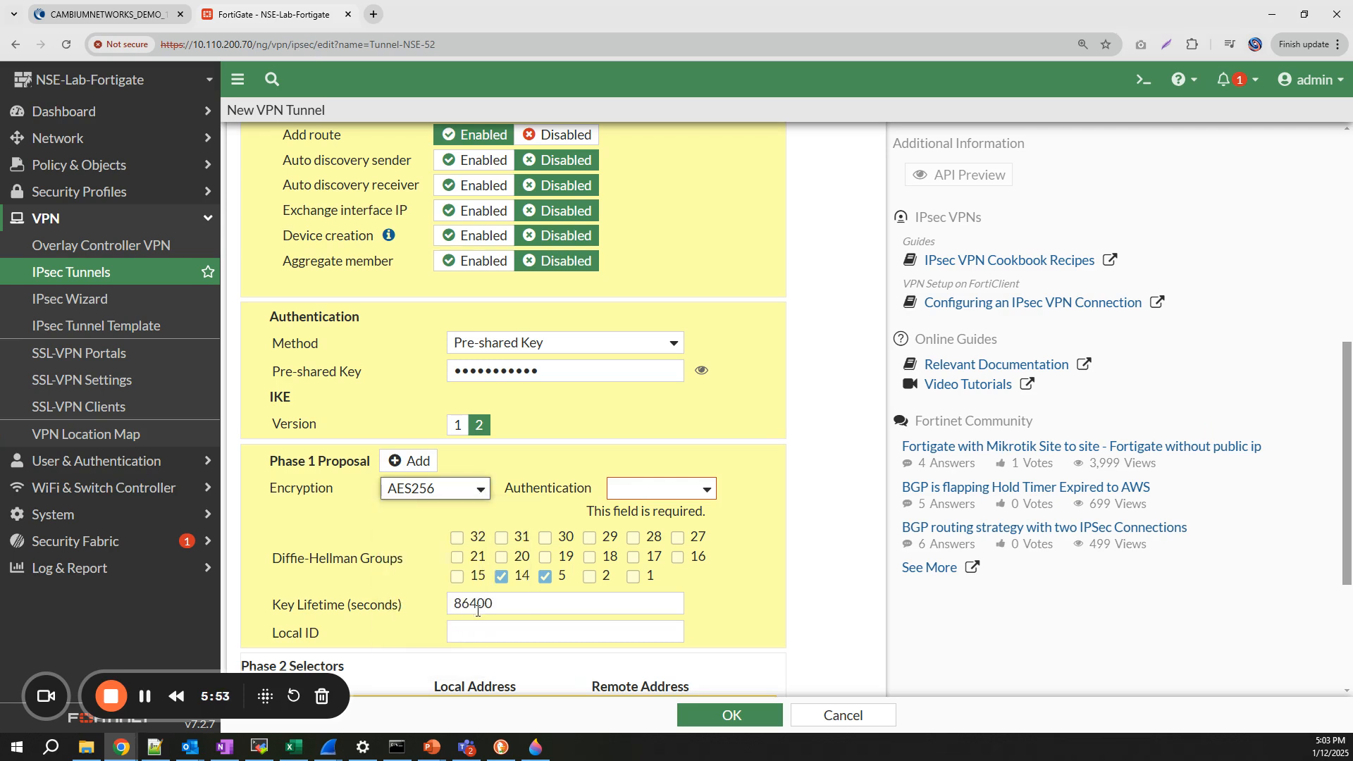
{"action": "left_click", "coordinate": [689, 489]}
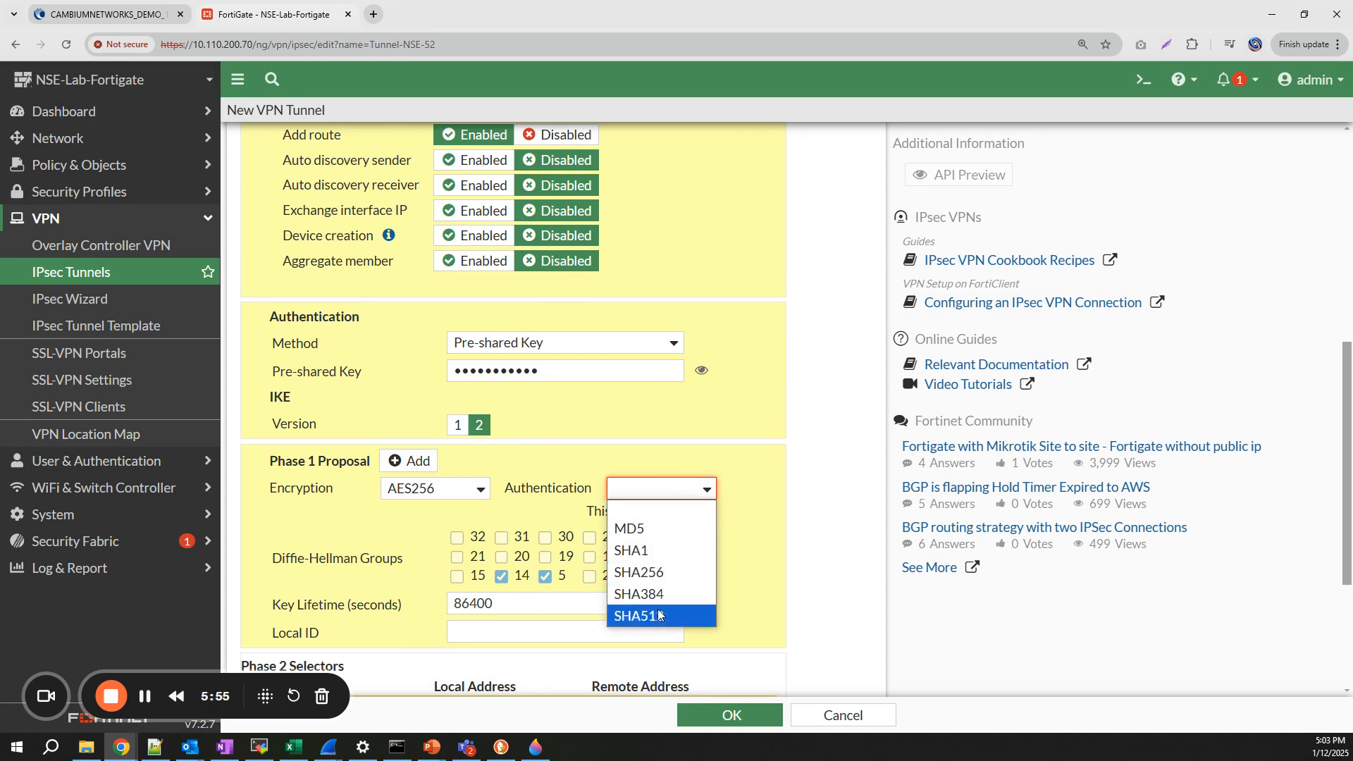
{"action": "left_click", "coordinate": [668, 573]}
- Use only Diffie-Hellman group 15 for Phase 1, unticking groups 14 and 5
{"action": "left_click", "coordinate": [459, 560]}
{"action": "left_click", "coordinate": [502, 560]}
{"action": "left_click", "coordinate": [545, 560]}
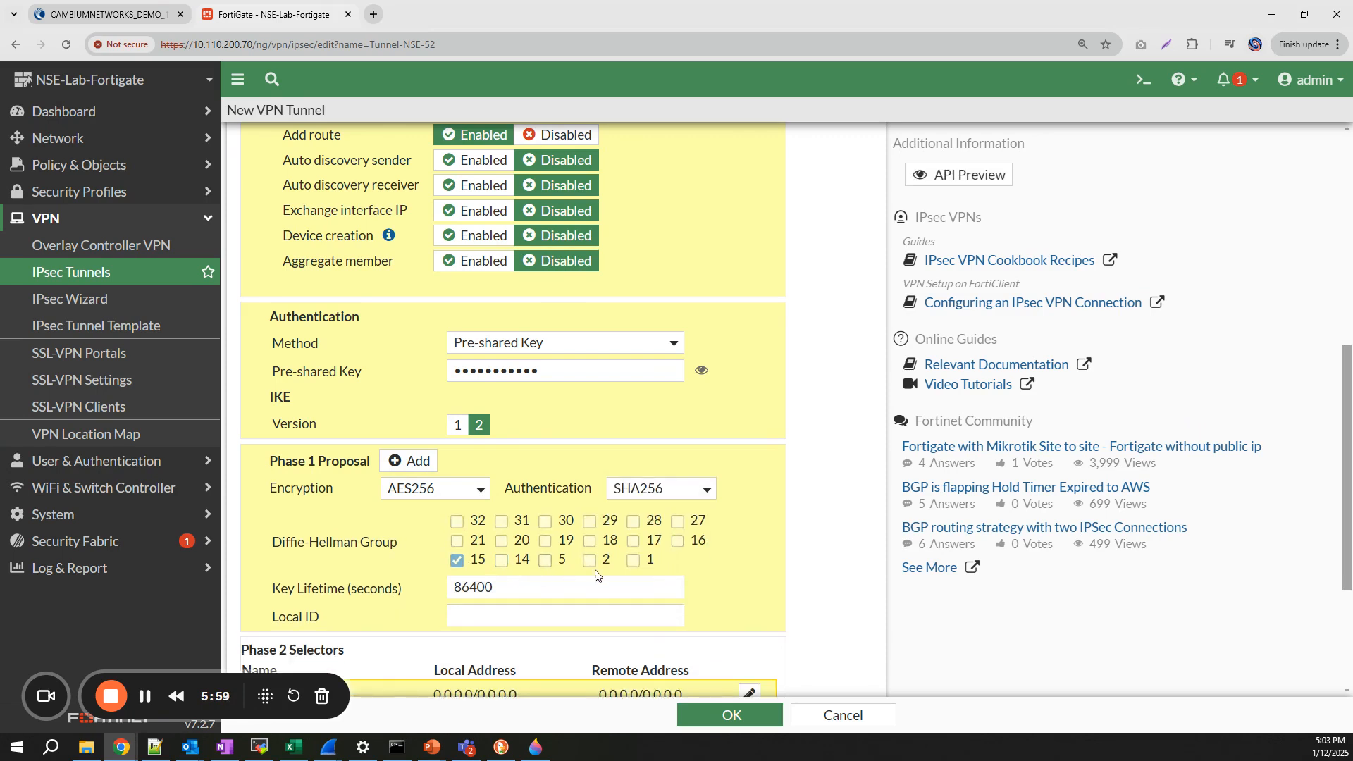
{"action": "scroll", "coordinate": [687, 564], "scroll_direction": "down", "scroll_amount": 2}
{"action": "left_click", "coordinate": [480, 476]}
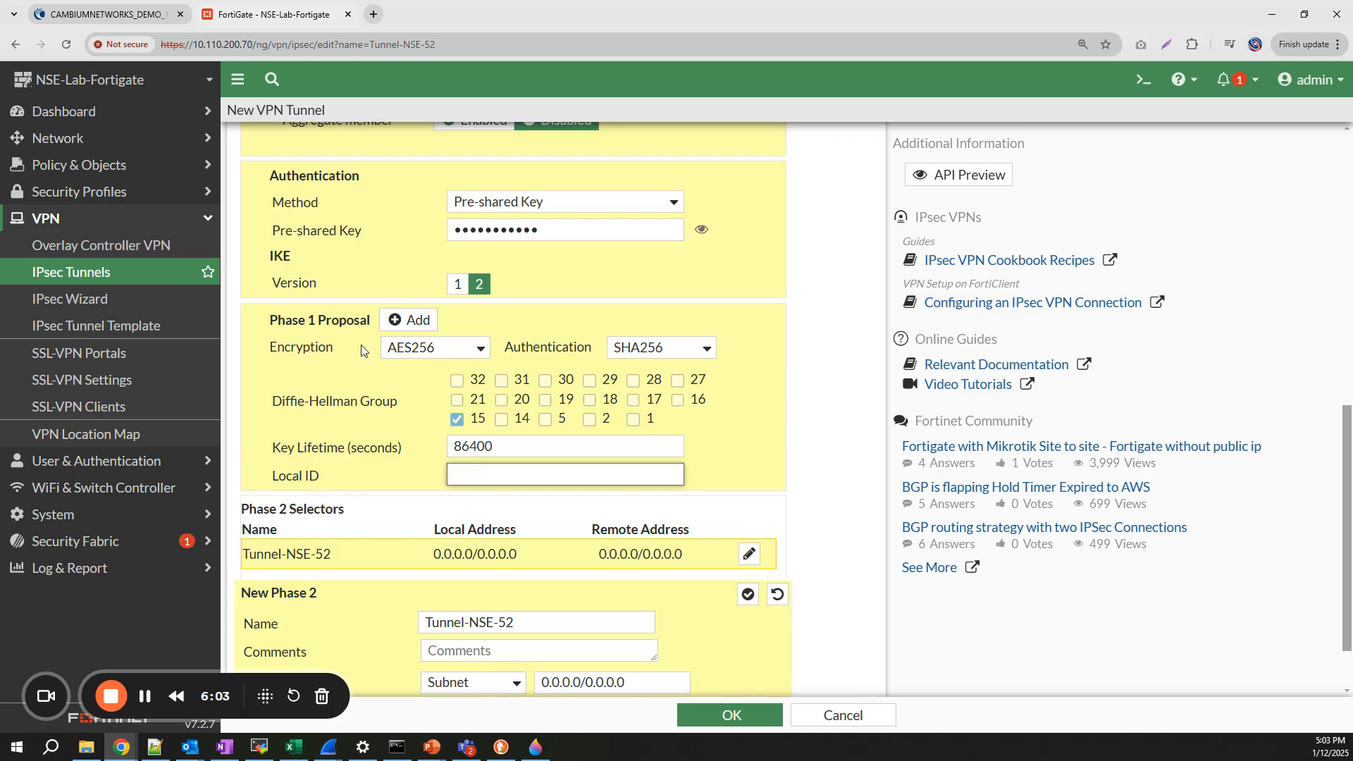
- Copy FortigateNSE52 from the cnMaestro config and paste it as the FortiGate tunnel's Local ID
{"action": "left_click", "coordinate": [126, 15]}
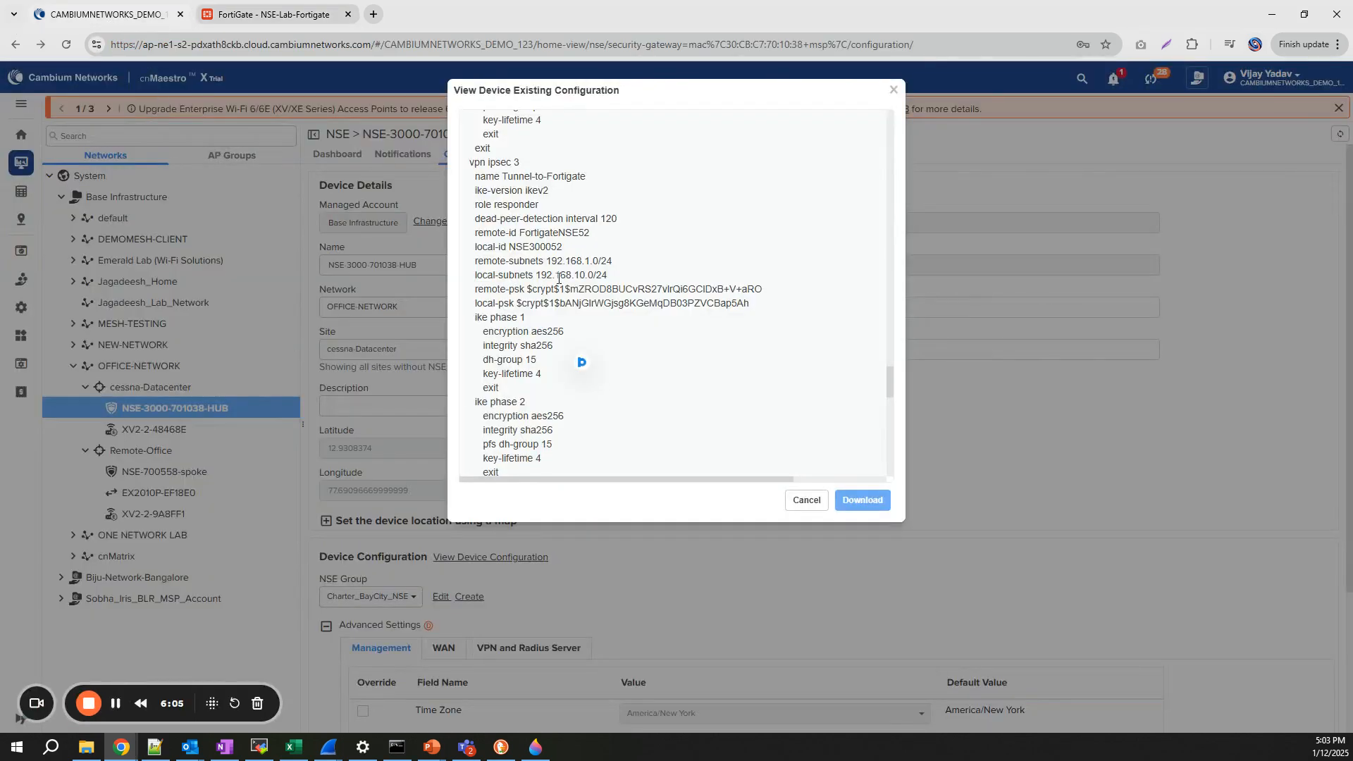
{"action": "left_click_drag", "start_coordinate": [509, 249], "coordinate": [587, 235]}
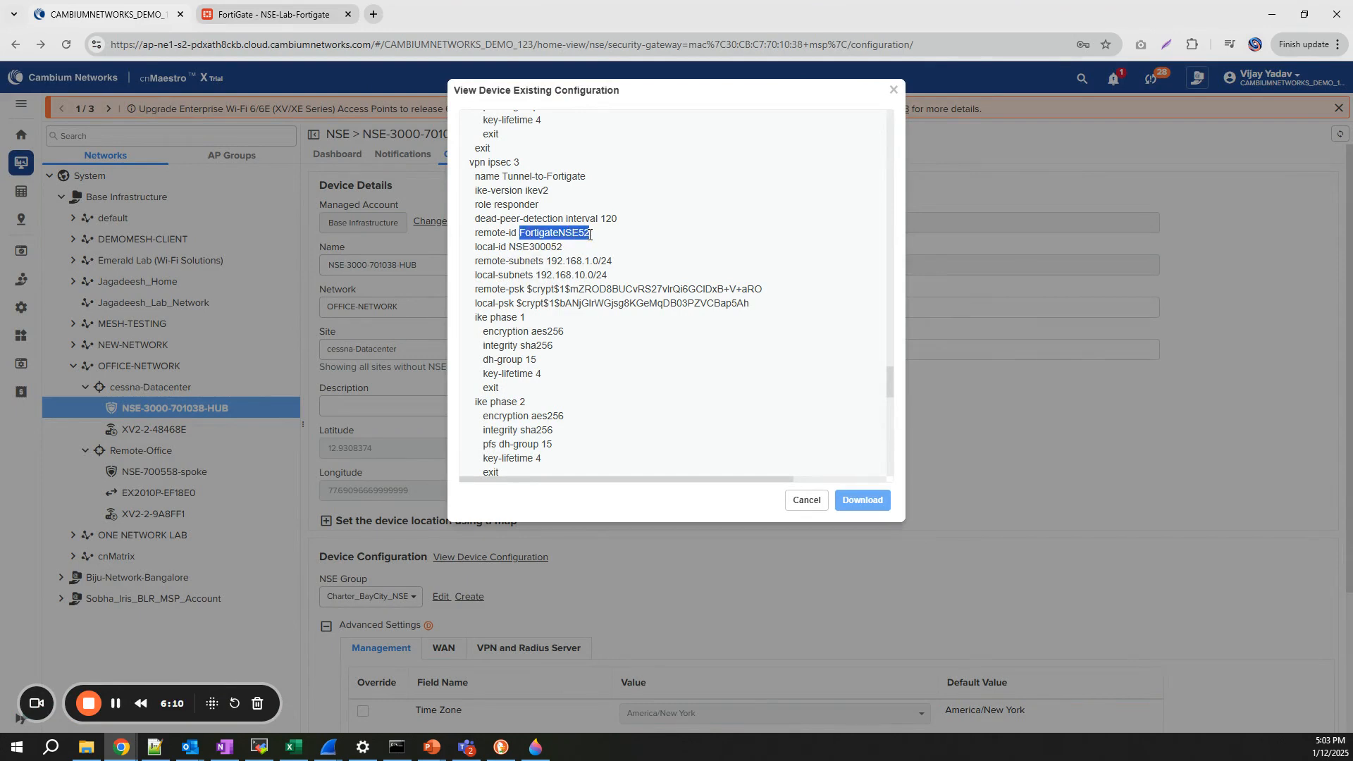
{"action": "left_click", "coordinate": [272, 15]}
{"action": "type", "text": "FortigateNSE52"}
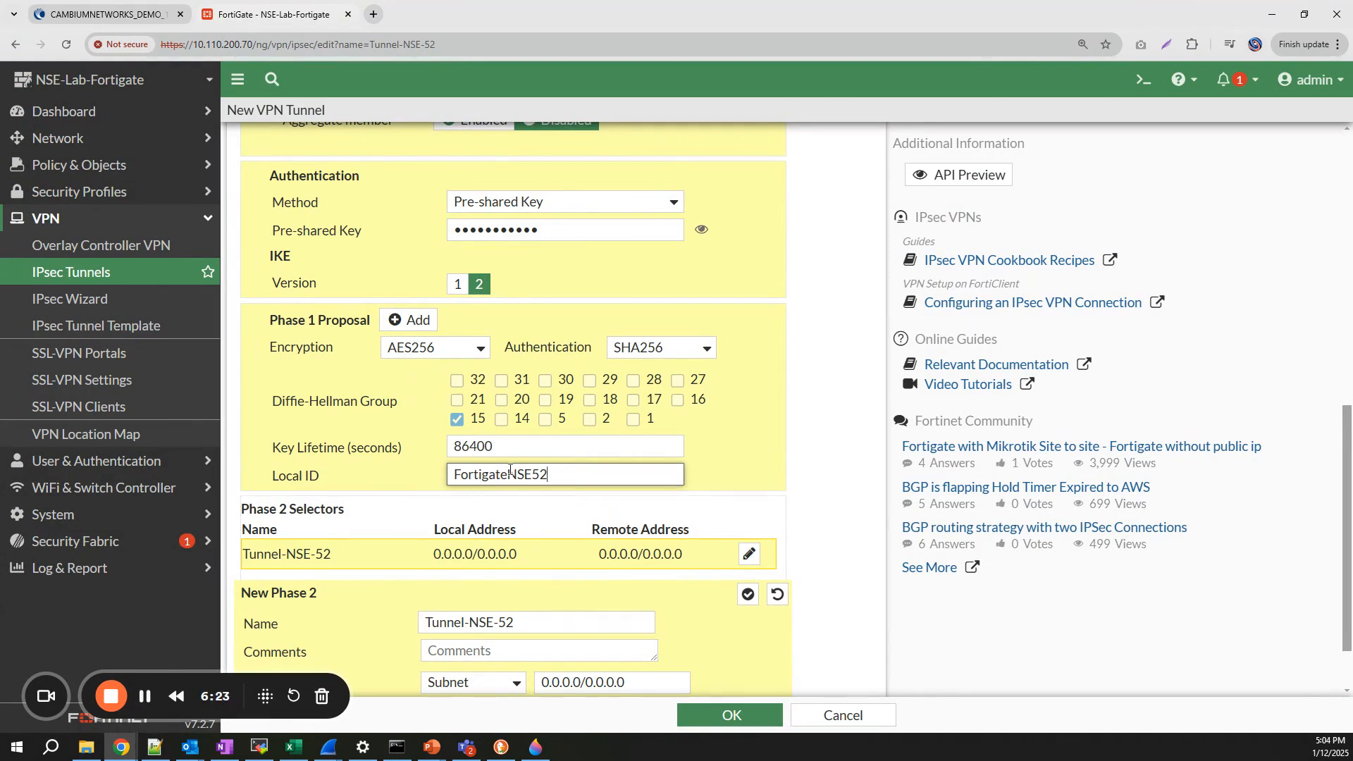
- Replace the Phase 2 local address with 192.168.1.0/24 and the remote address with 192.168.10.0/24
{"action": "scroll", "coordinate": [527, 473], "scroll_direction": "down", "scroll_amount": 1}
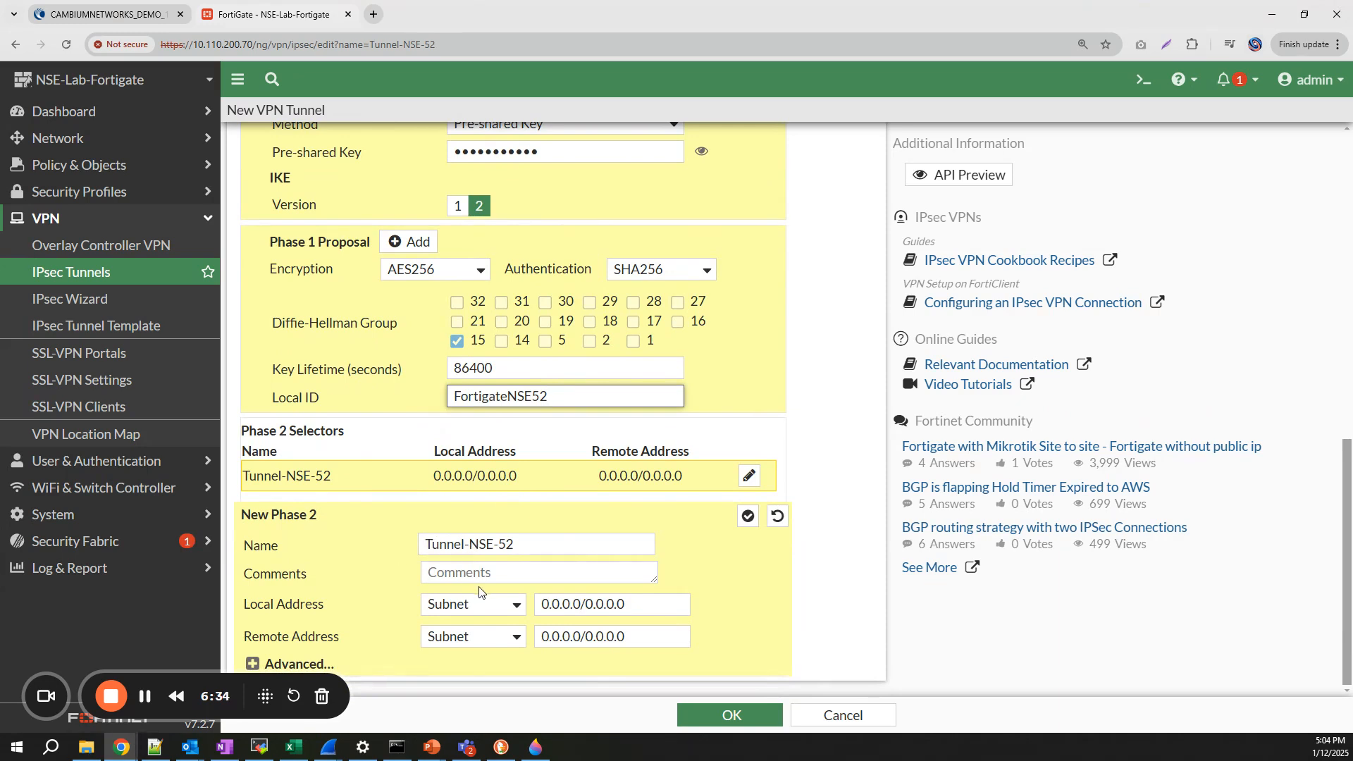
{"action": "left_click", "coordinate": [640, 607]}
{"action": "key", "text": "BackSpace"}
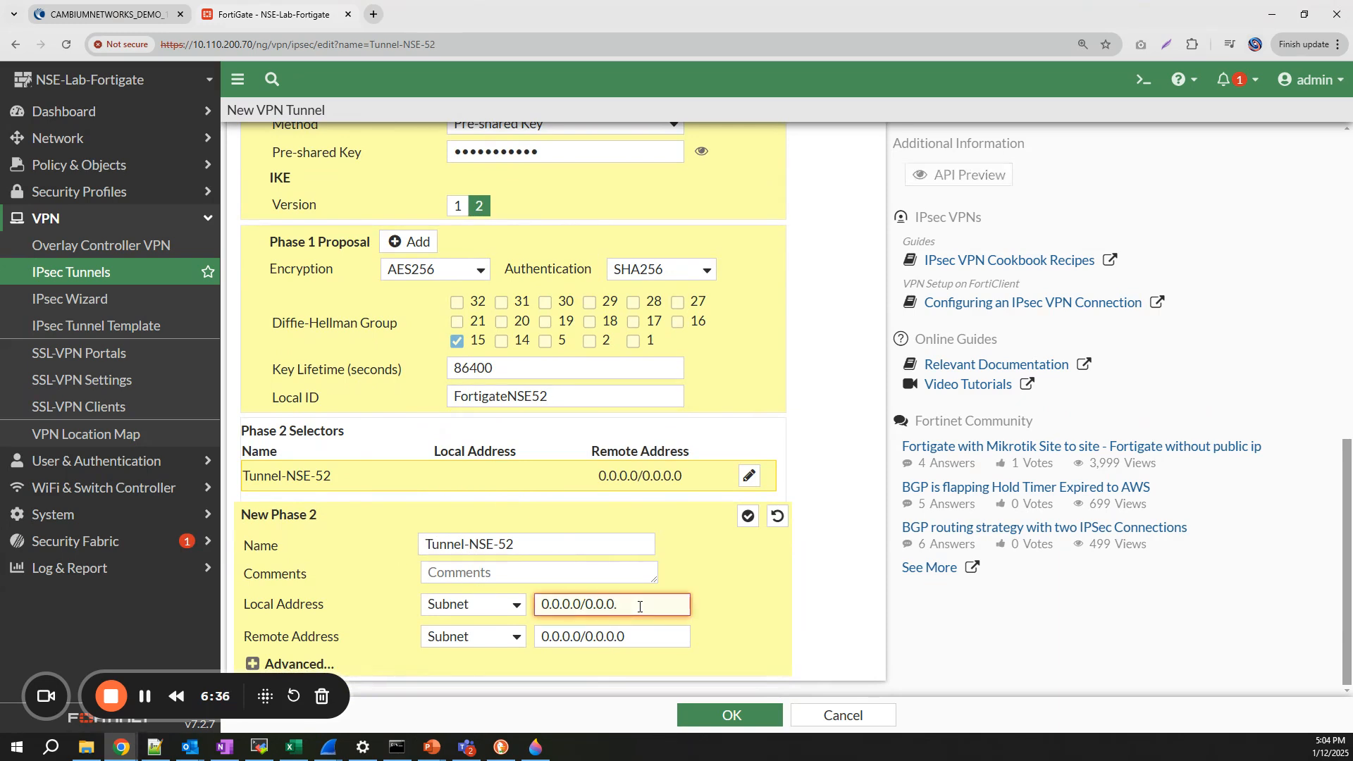
{"action": "key", "text": "BackSpace"}
{"action": "key", "text": "BackSpace"}
{"action": "key", "text": "BackSpace"}
{"action": "key", "text": "BackSpace"}
{"action": "key", "text": "BackSpace"}
{"action": "key", "text": "BackSpace"}
{"action": "key", "text": "BackSpace"}
{"action": "key", "text": "BackSpace"}
{"action": "key", "text": "BackSpace"}
{"action": "key", "text": "BackSpace"}
{"action": "key", "text": "BackSpace"}
{"action": "key", "text": "BackSpace"}
{"action": "key", "text": "BackSpace"}
{"action": "type", "text": "192.168.1.0/24"}
{"action": "left_click", "coordinate": [632, 622]}
{"action": "left_click", "coordinate": [636, 640]}
{"action": "key", "text": "BackSpace"}
{"action": "key", "text": "BackSpace"}
{"action": "key", "text": "BackSpace"}
{"action": "key", "text": "BackSpace"}
{"action": "key", "text": "BackSpace"}
{"action": "key", "text": "BackSpace"}
{"action": "key", "text": "BackSpace"}
{"action": "key", "text": "BackSpace"}
{"action": "key", "text": "BackSpace"}
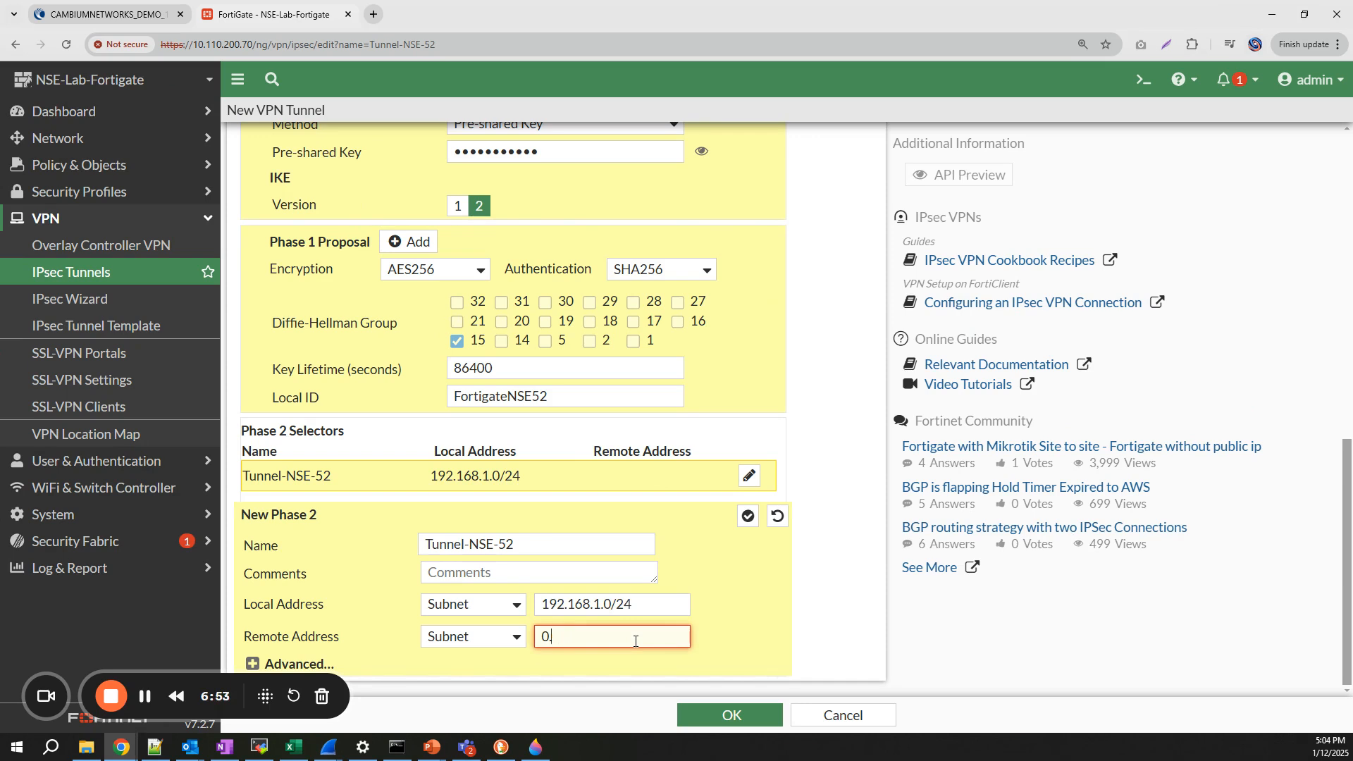
{"action": "type", "text": "192.168.10.0/24"}
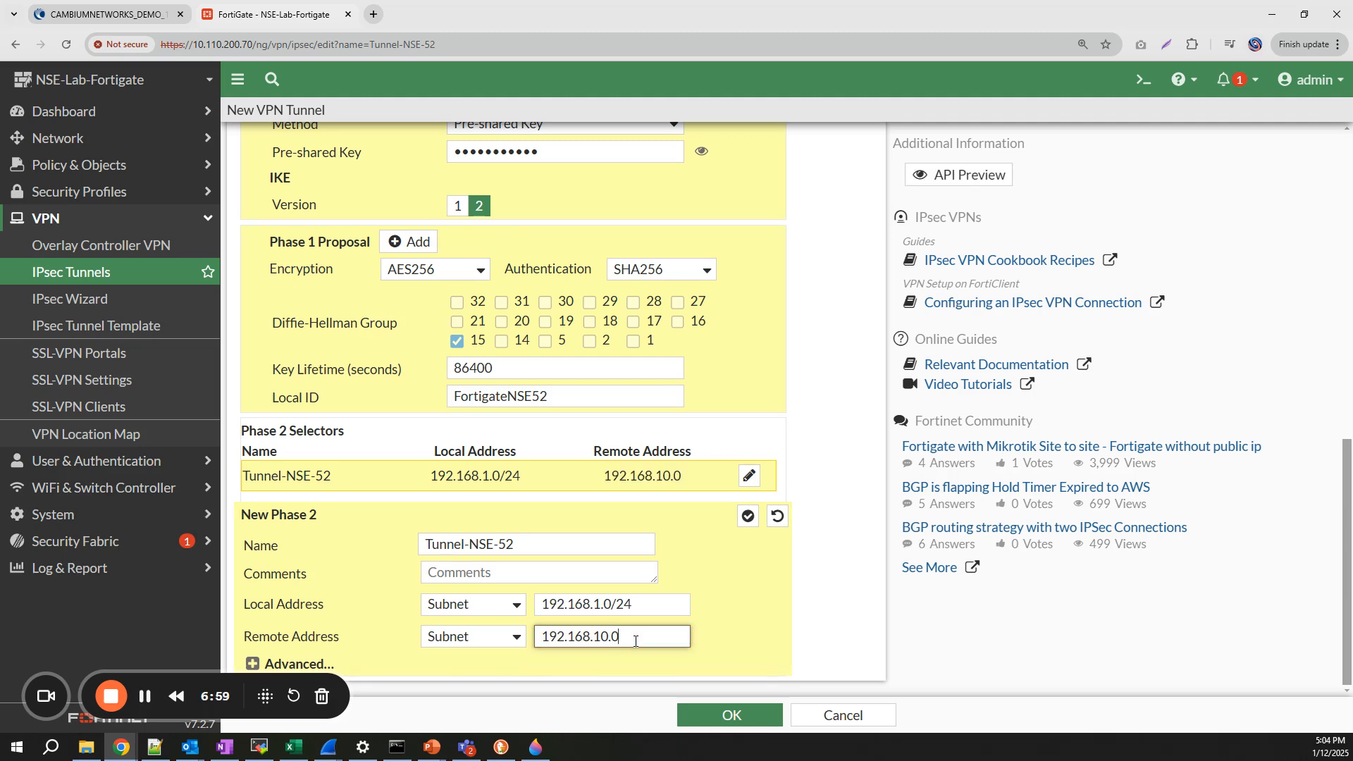
- Expand the Phase 2 advanced settings and delete all but one Phase 2 proposal
{"action": "left_click", "coordinate": [290, 664]}
{"action": "scroll", "coordinate": [471, 650], "scroll_direction": "down", "scroll_amount": 3}
{"action": "scroll", "coordinate": [471, 650], "scroll_direction": "down", "scroll_amount": 3}
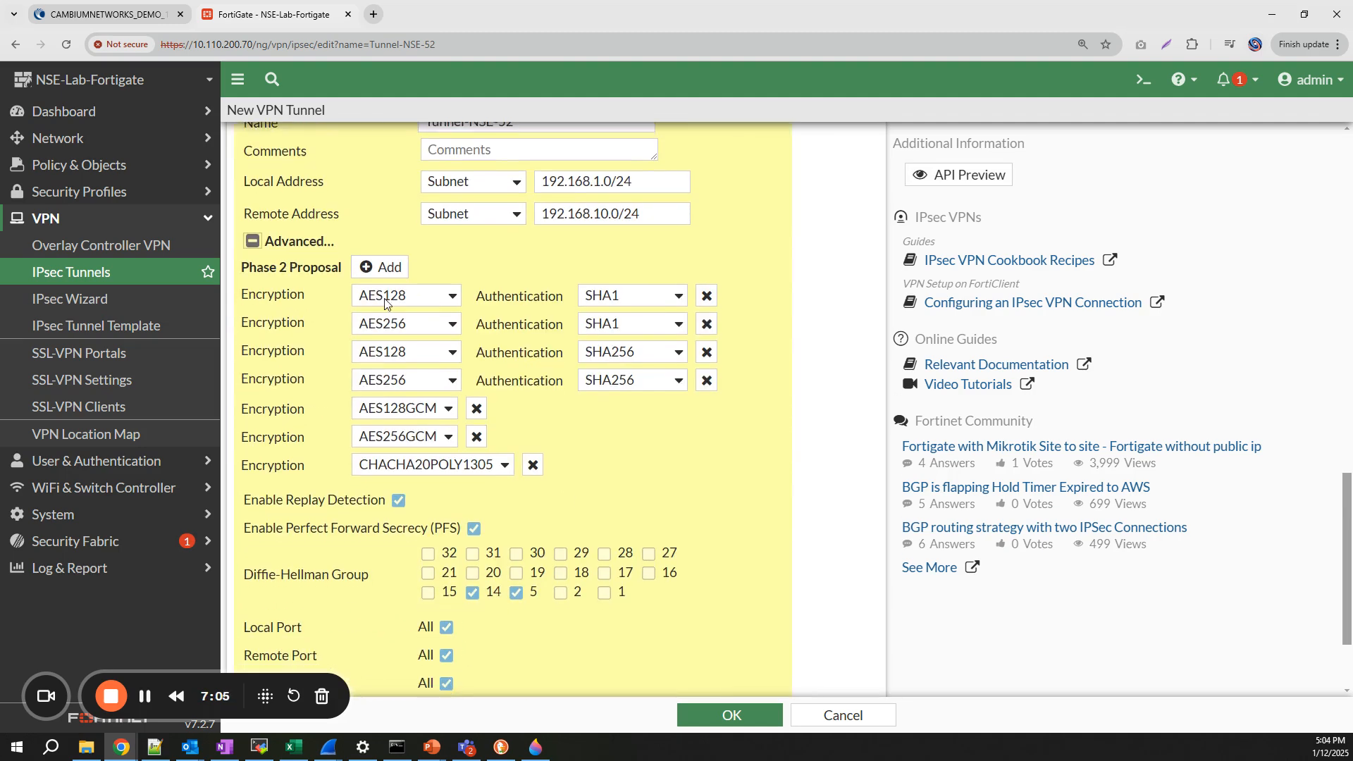
{"action": "left_click", "coordinate": [449, 296]}
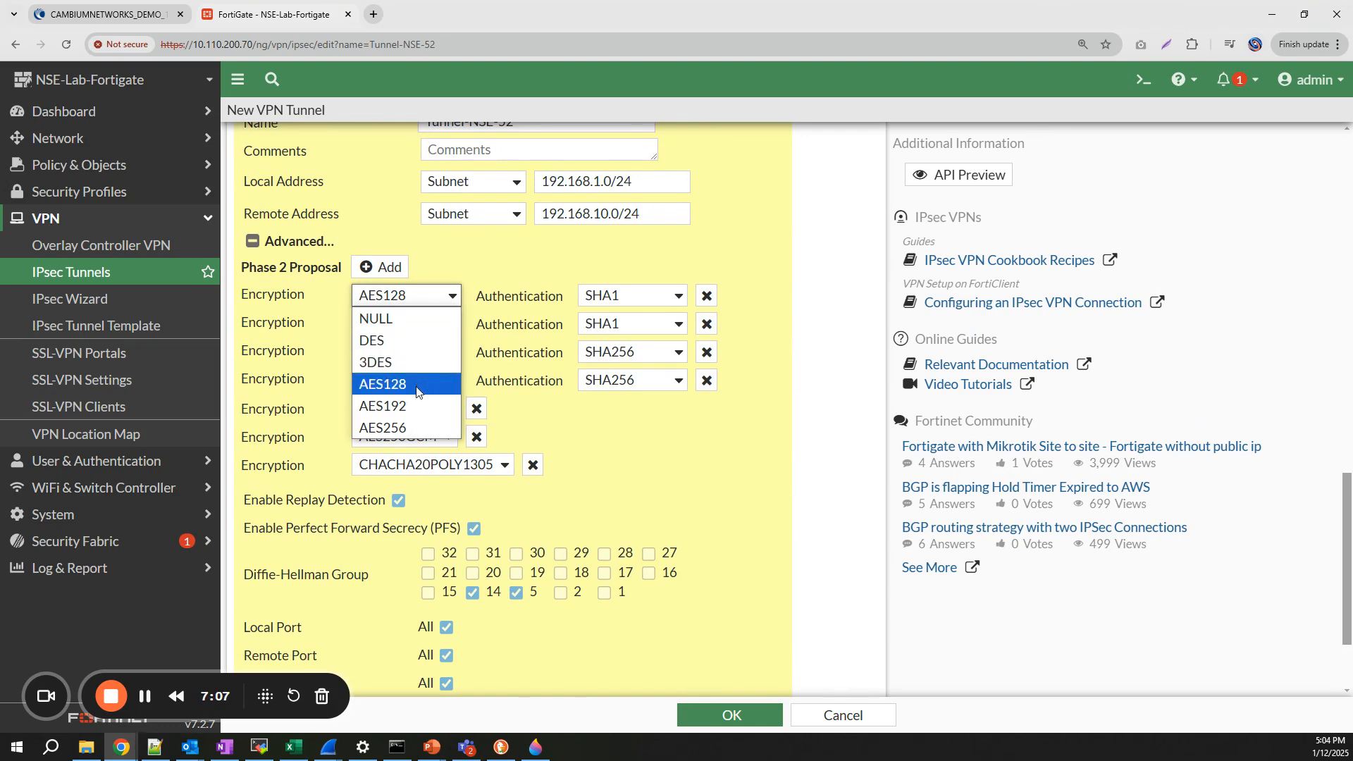
{"action": "left_click", "coordinate": [469, 364]}
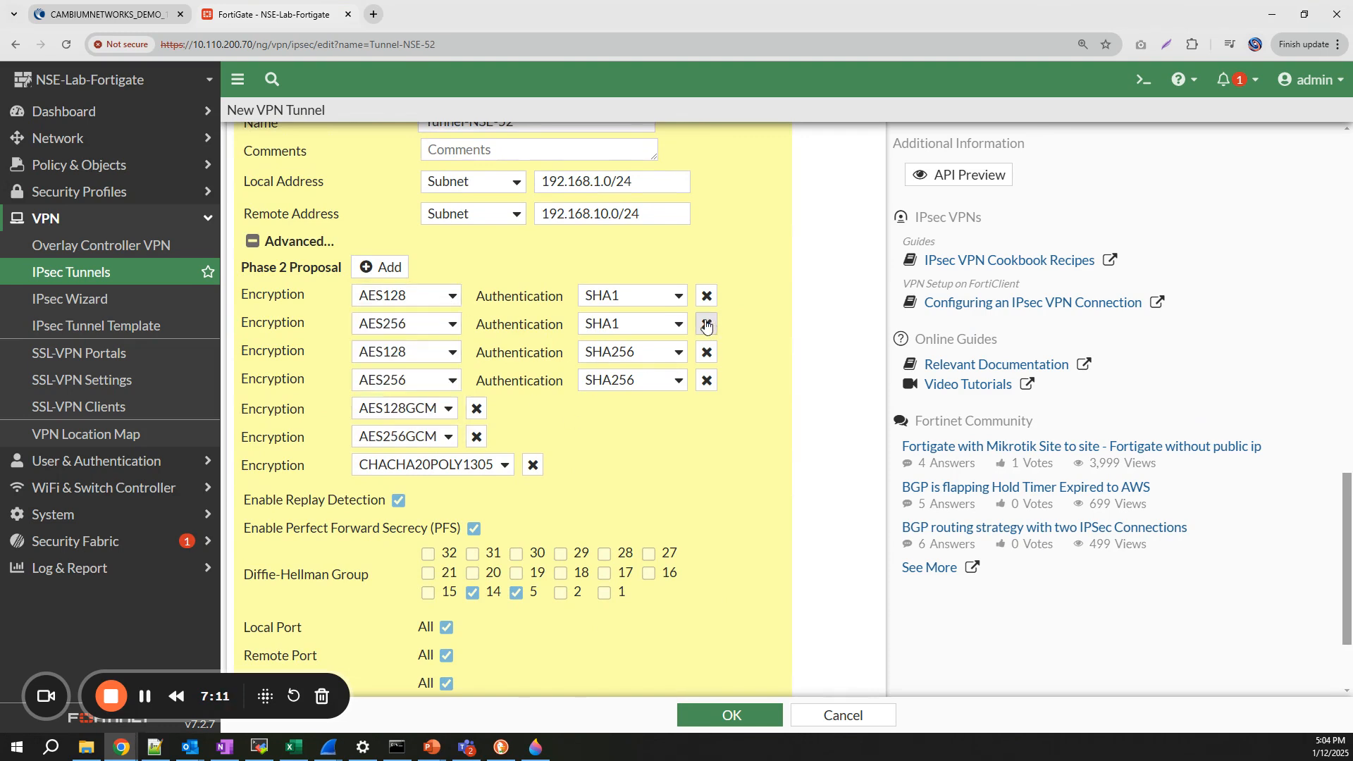
{"action": "left_click", "coordinate": [678, 325]}
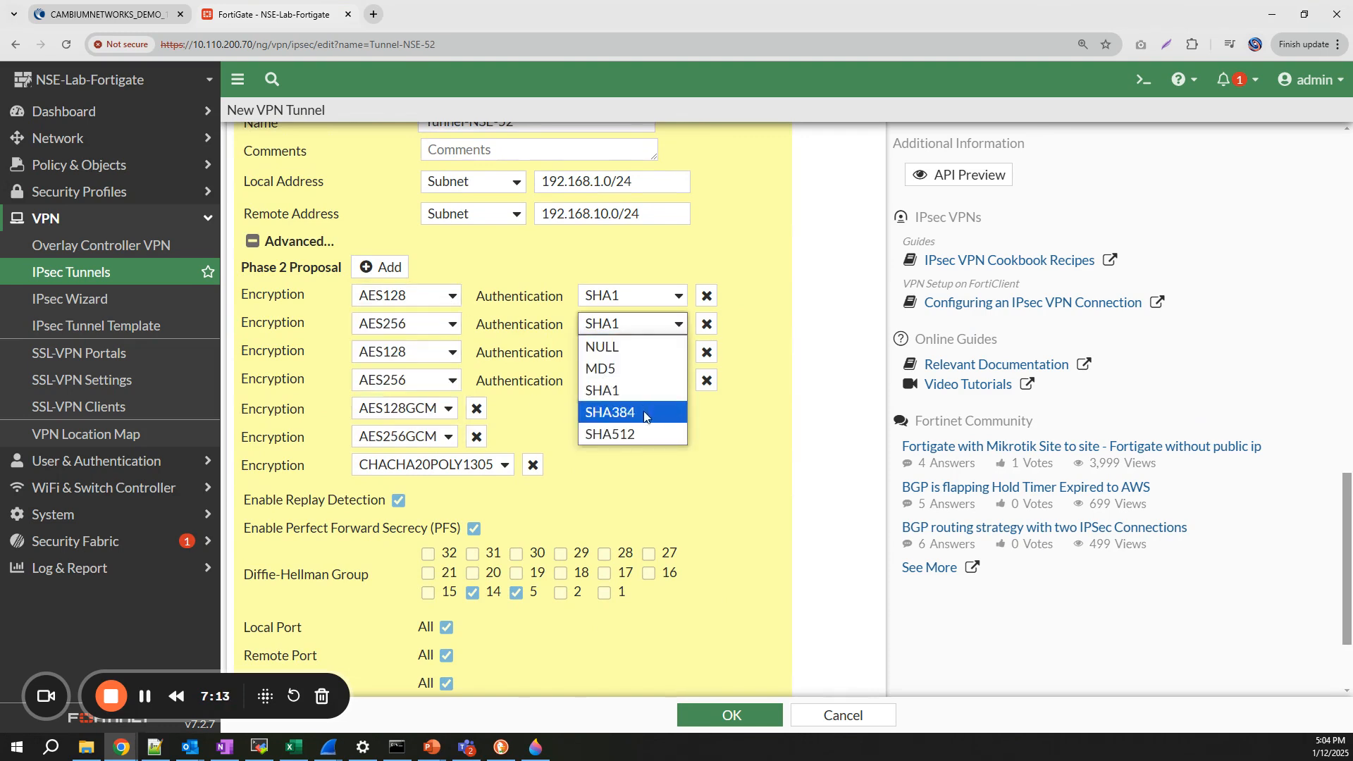
{"action": "left_click", "coordinate": [707, 324]}
{"action": "left_click", "coordinate": [707, 324]}
{"action": "left_click", "coordinate": [707, 324]}
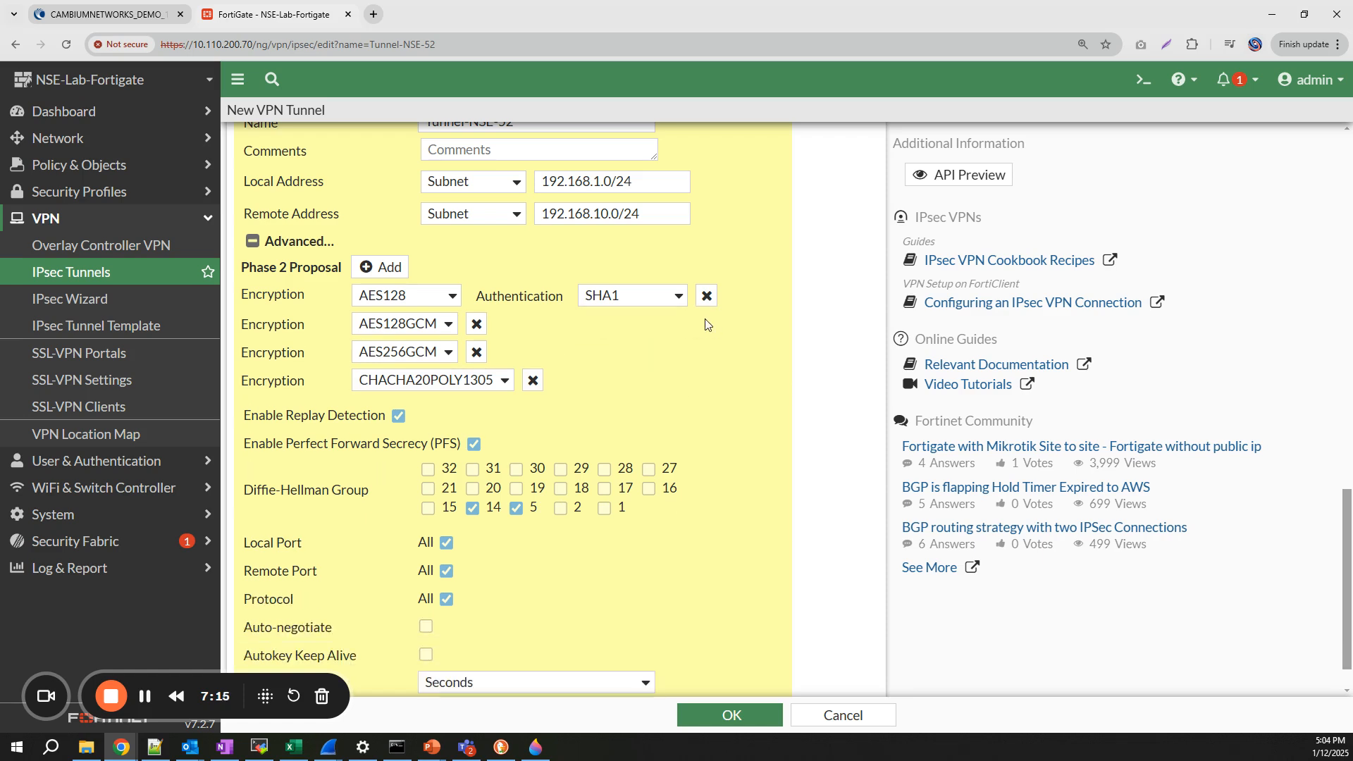
{"action": "left_click", "coordinate": [477, 324]}
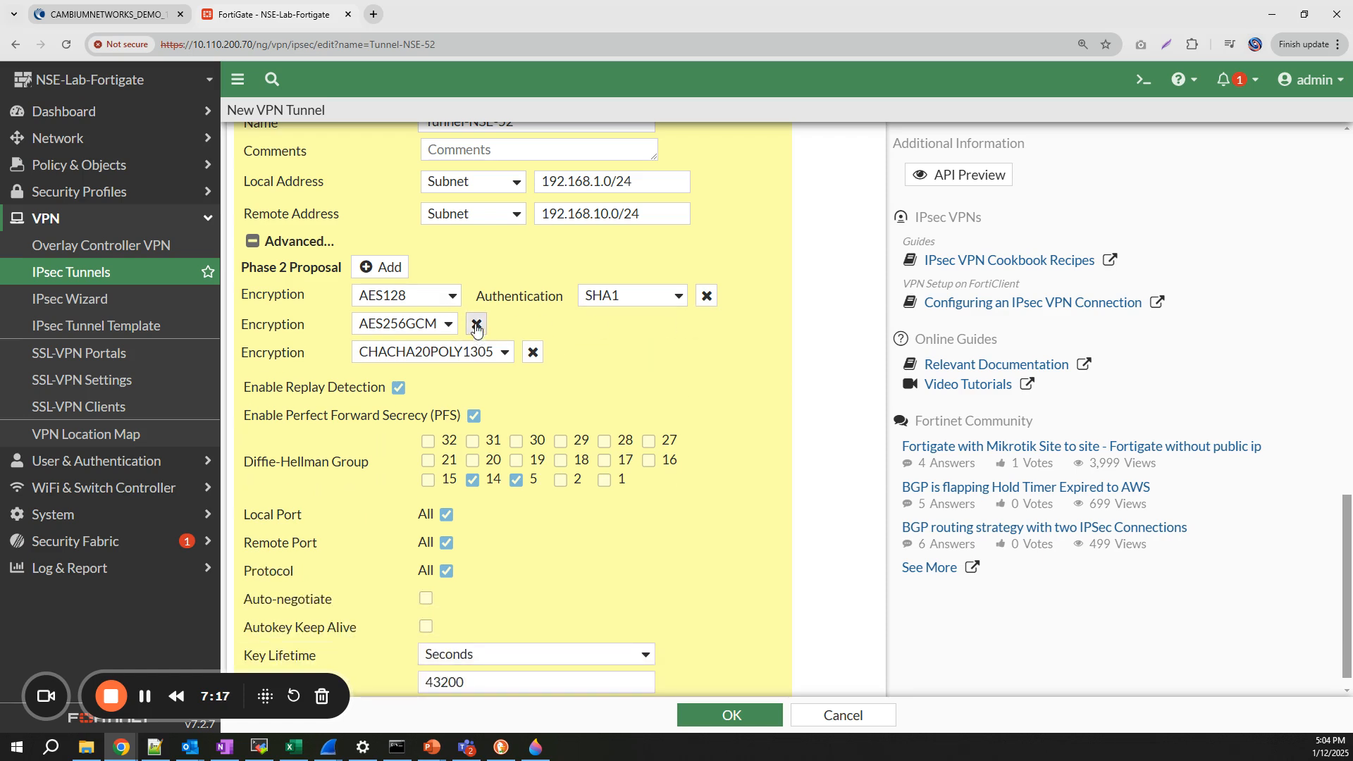
{"action": "left_click", "coordinate": [476, 323]}
{"action": "left_click", "coordinate": [533, 330]}
- Set the remaining Phase 2 proposal to AES256/SHA256 with Diffie-Hellman group 15 only
{"action": "left_click", "coordinate": [451, 331]}
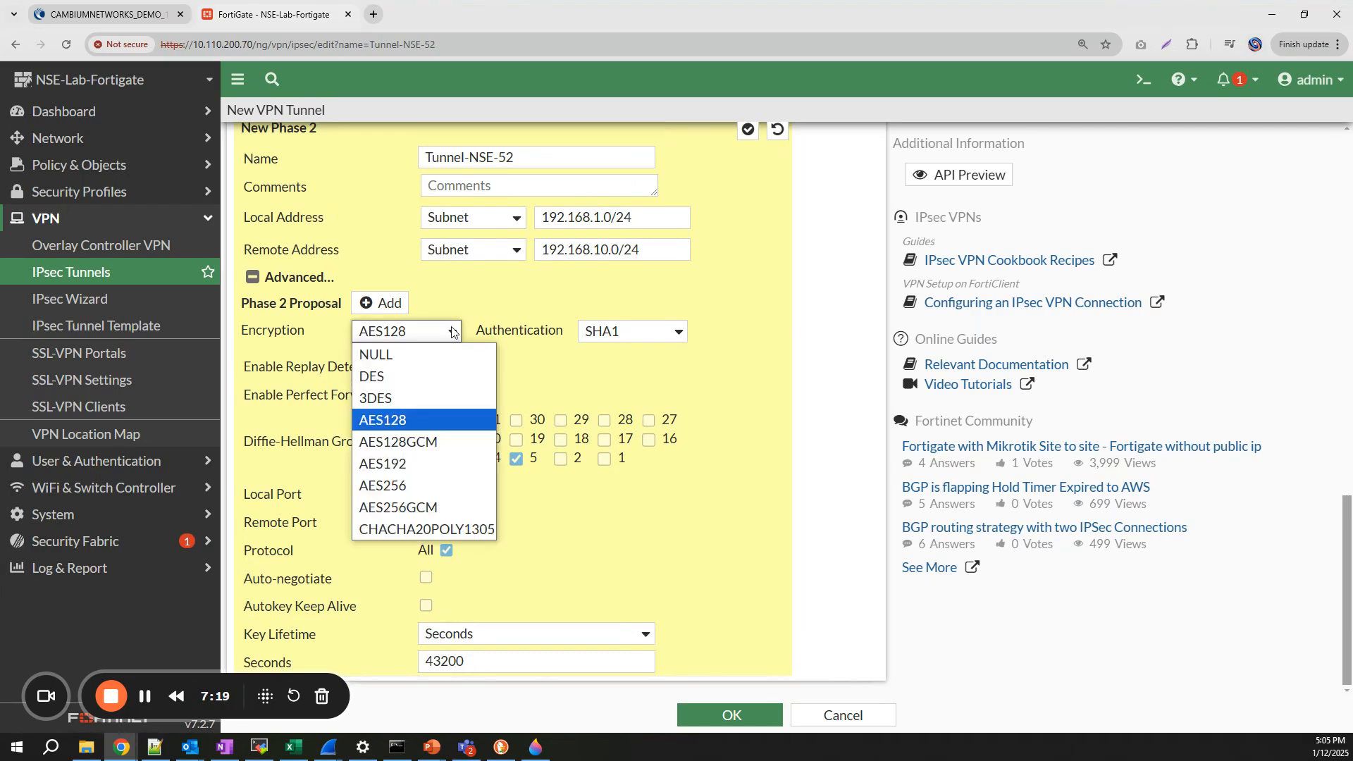
{"action": "left_click", "coordinate": [421, 486]}
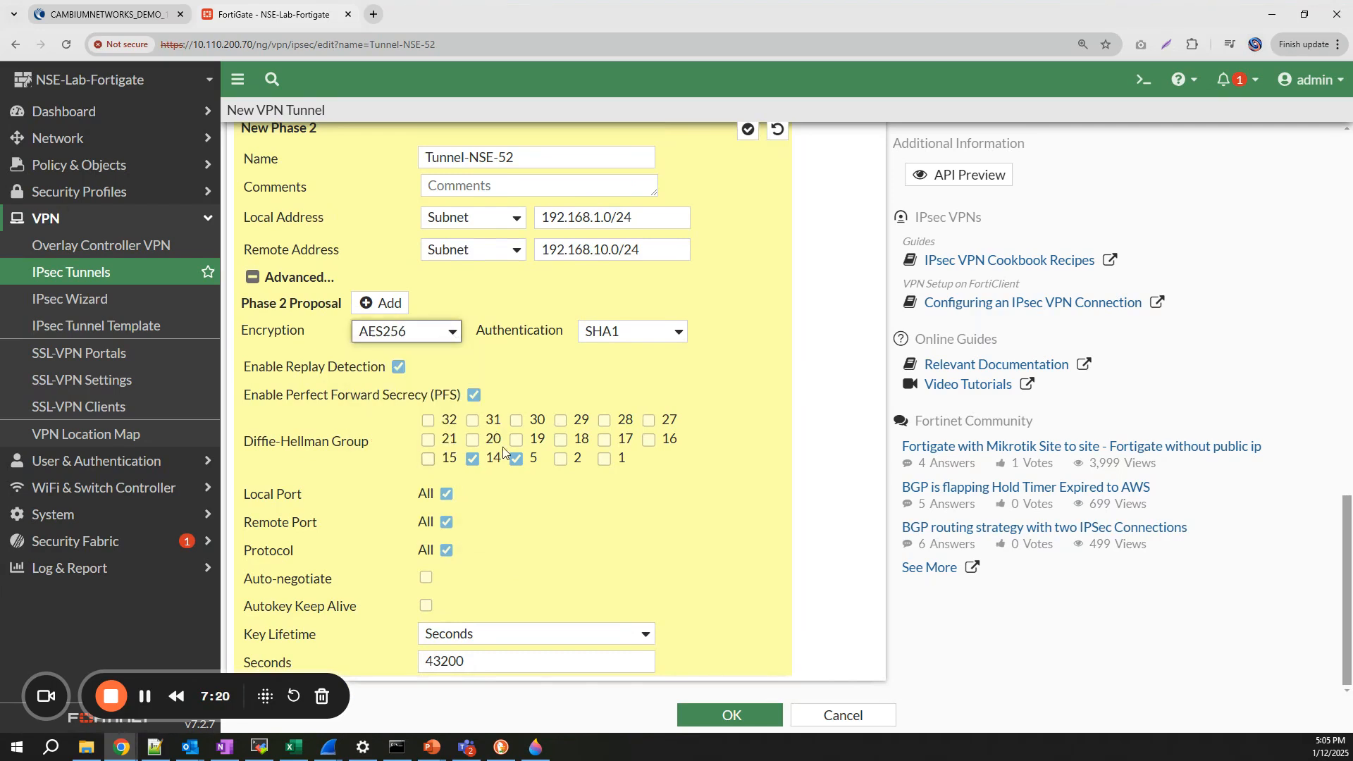
{"action": "left_click", "coordinate": [663, 331]}
{"action": "left_click", "coordinate": [637, 422]}
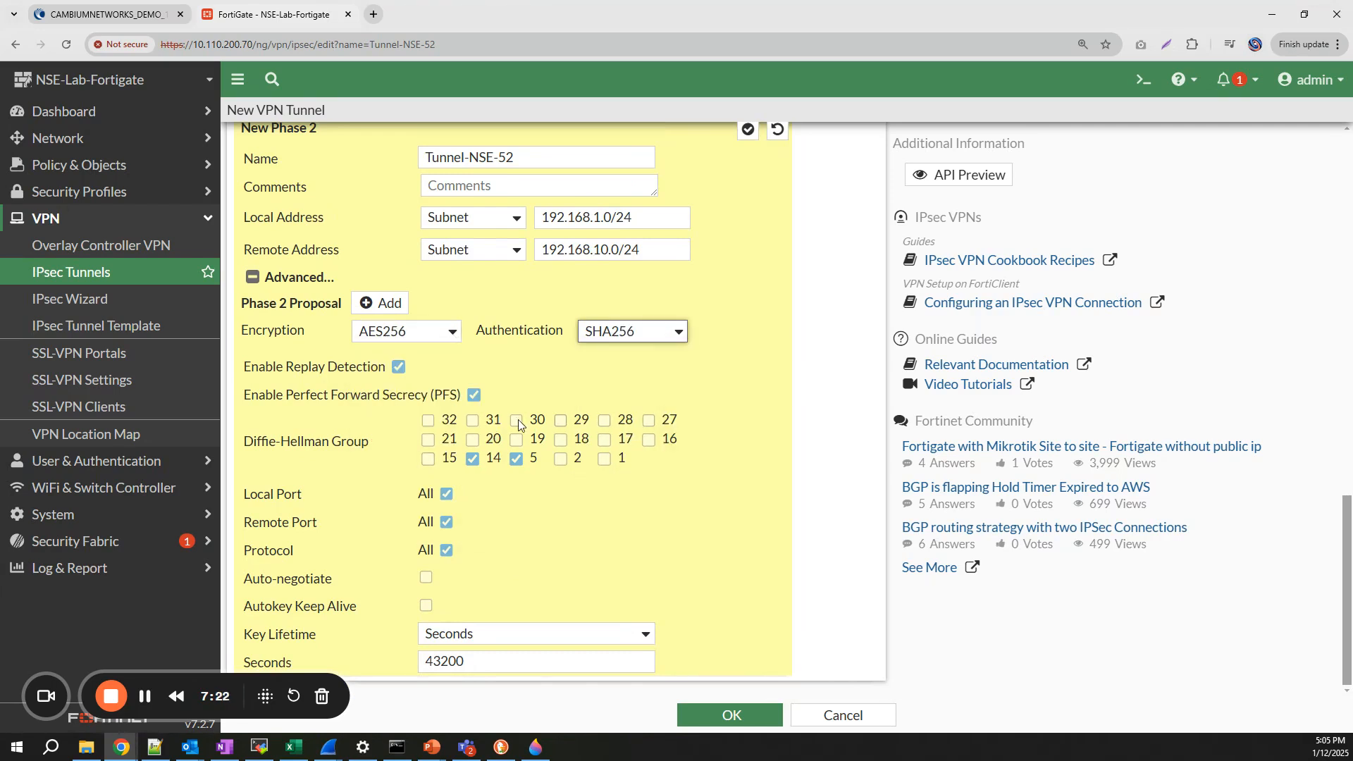
{"action": "left_click", "coordinate": [428, 459]}
{"action": "left_click", "coordinate": [473, 458]}
{"action": "left_click", "coordinate": [516, 459]}
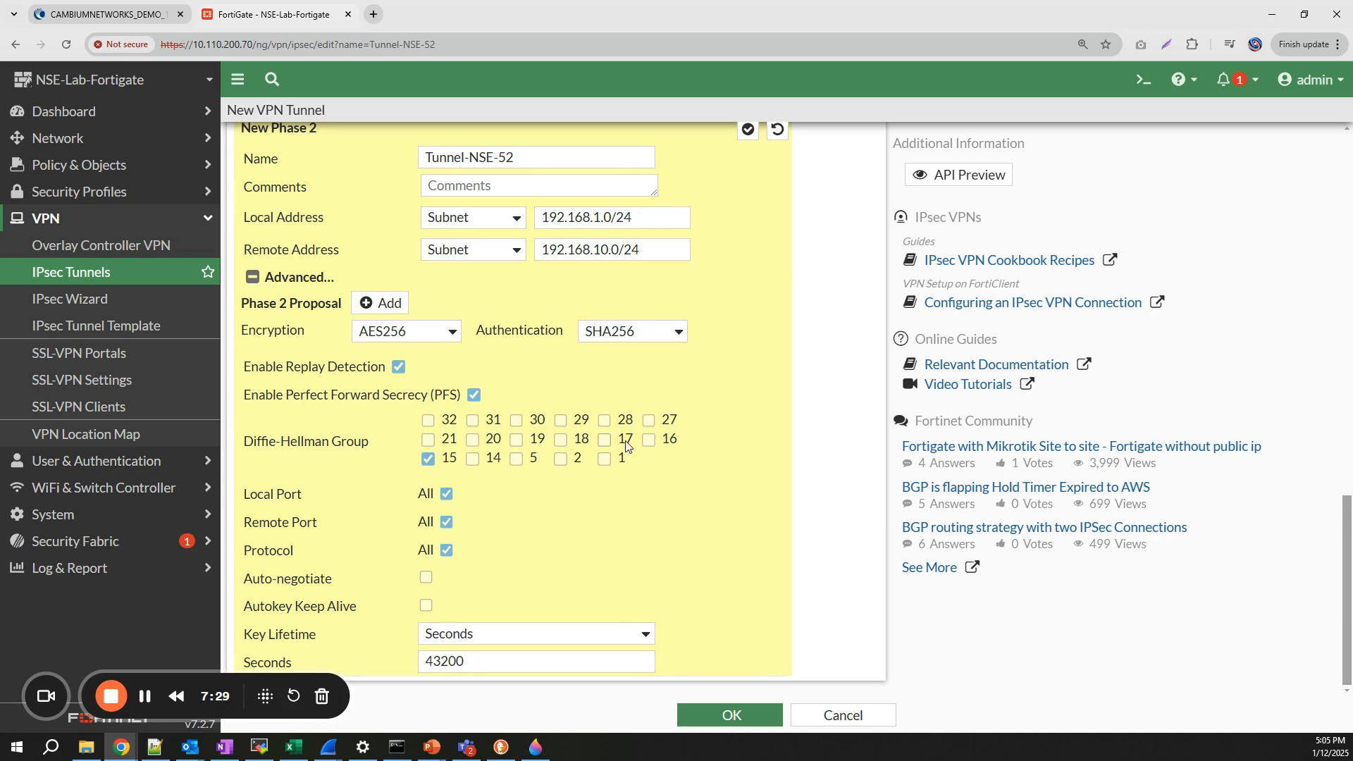
- Save Tunnel-NSE-52 with OK, then go to Network > Static Routes
{"action": "left_click", "coordinate": [733, 715]}
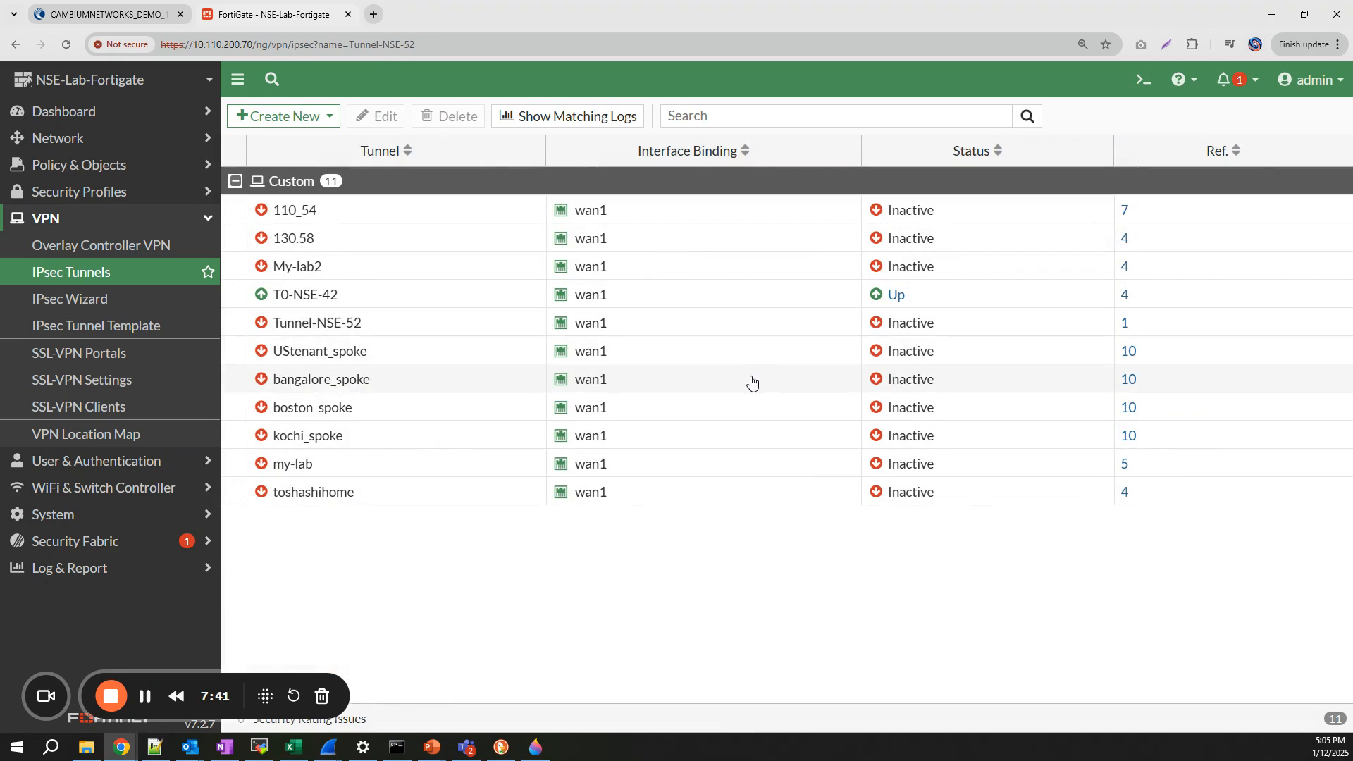
{"action": "left_click", "coordinate": [147, 144]}
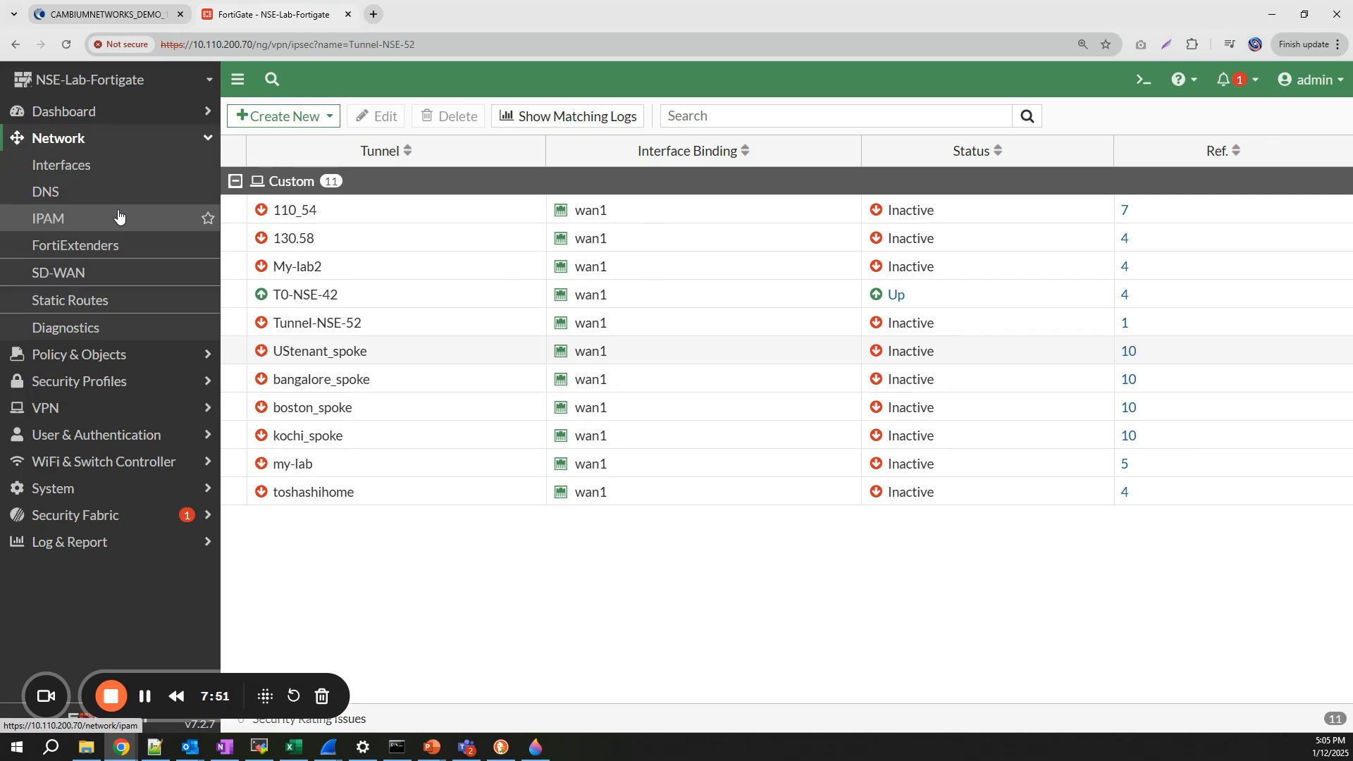
{"action": "left_click", "coordinate": [93, 310]}
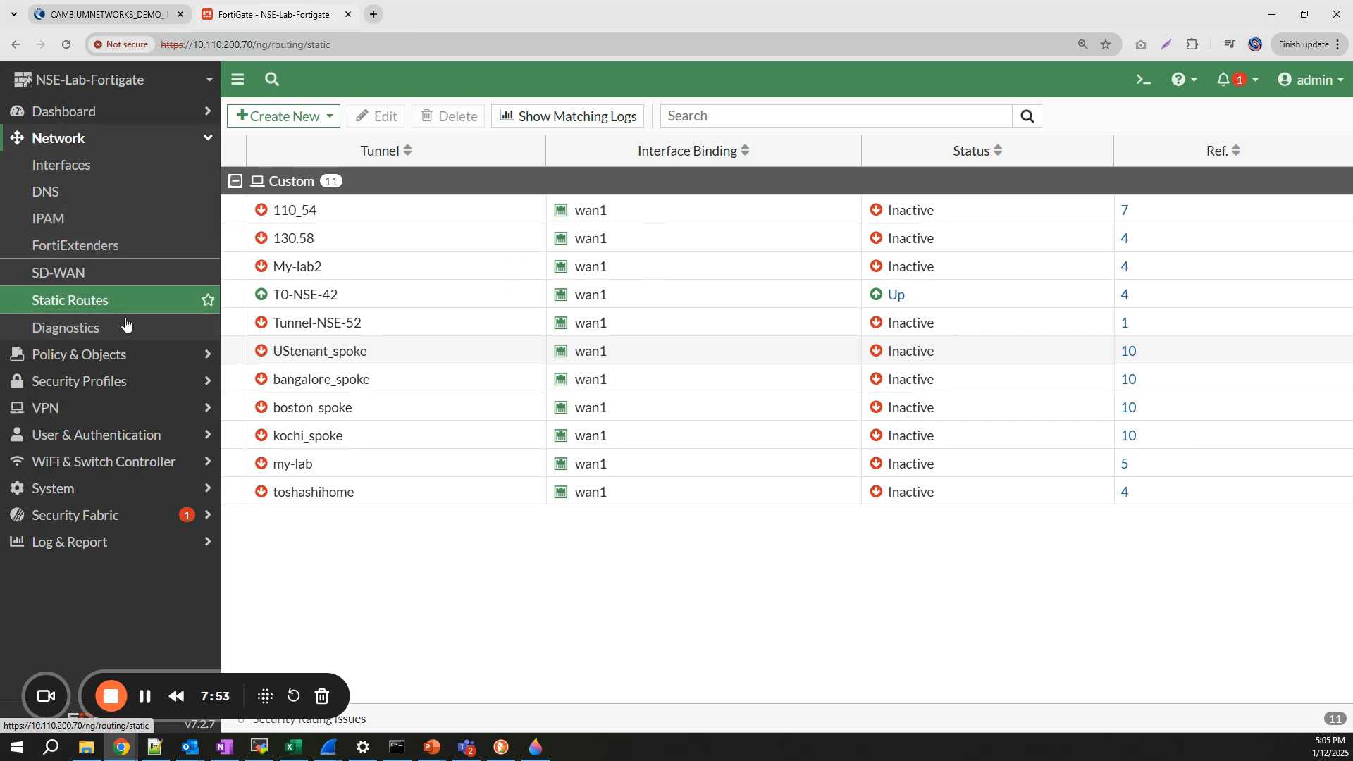
- Start a new static route with destination subnet 192.168.10.0/24
{"action": "left_click", "coordinate": [279, 120]}
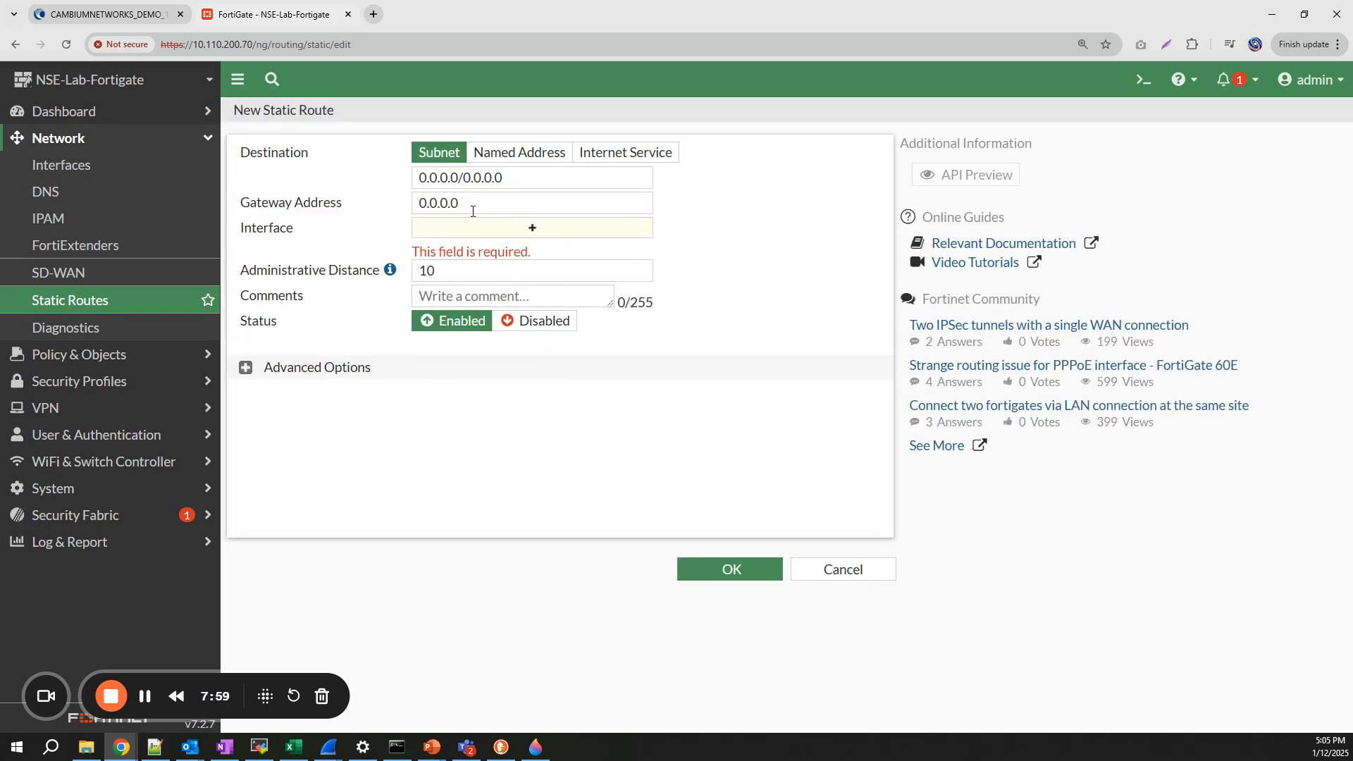
{"action": "left_click", "coordinate": [468, 182]}
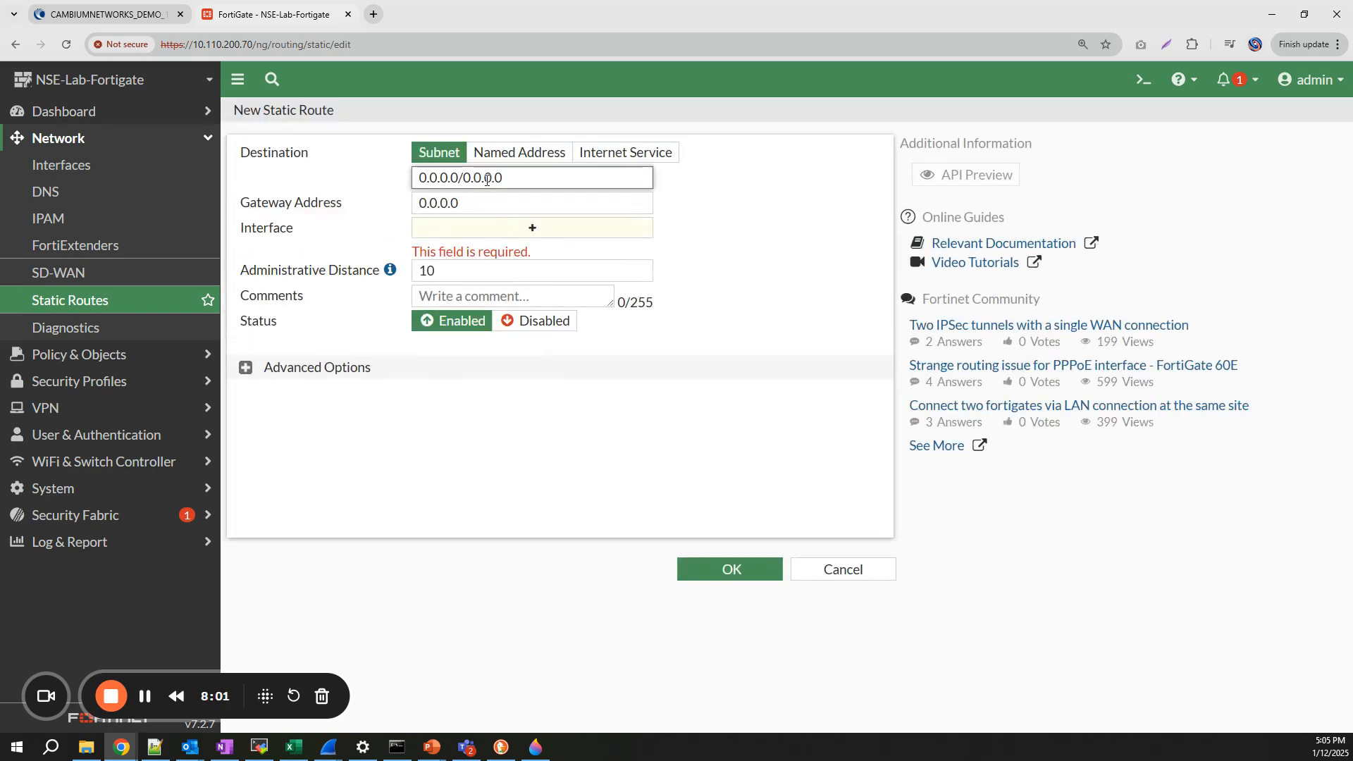
{"action": "key", "text": "ctrl+a"}
{"action": "key", "text": "BackSpace"}
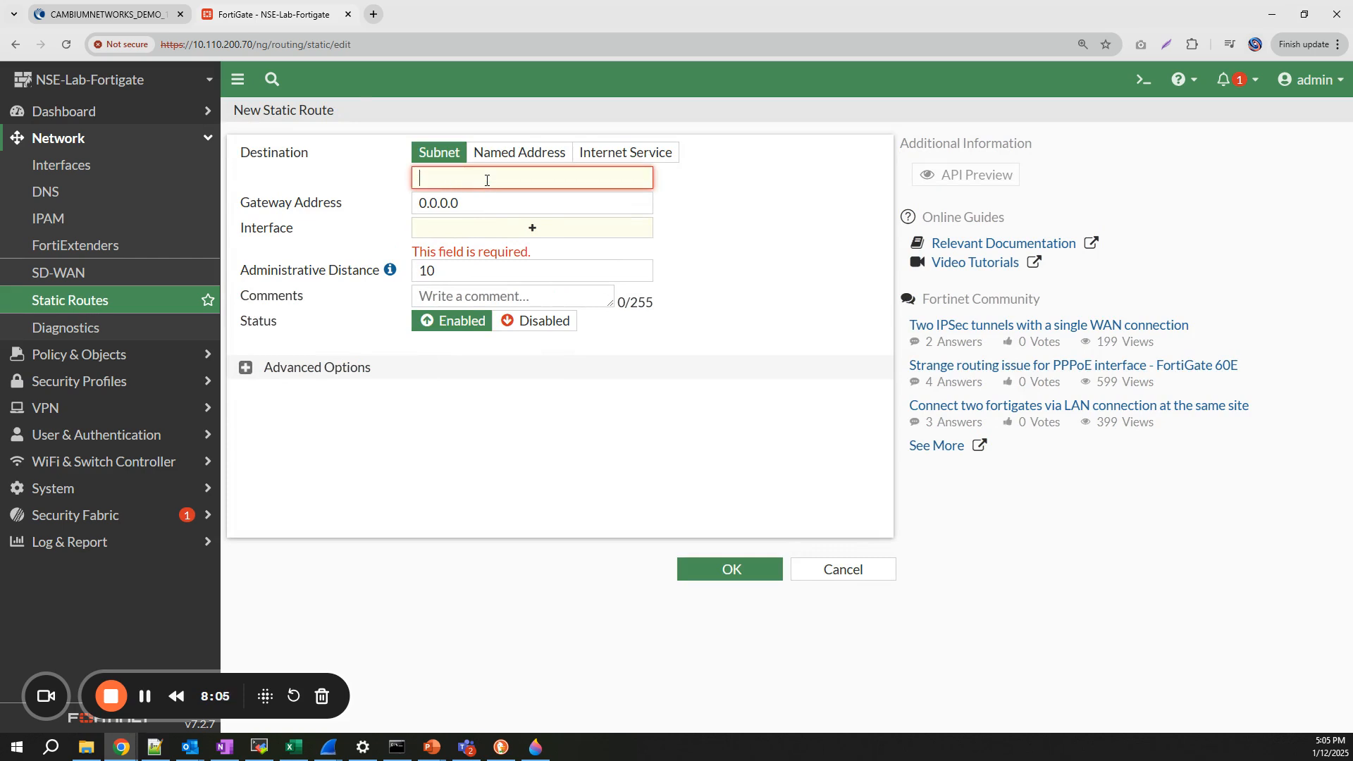
{"action": "type", "text": "192.168.100/24"}
{"action": "left_click", "coordinate": [486, 178]}
{"action": "type", "text": "."}
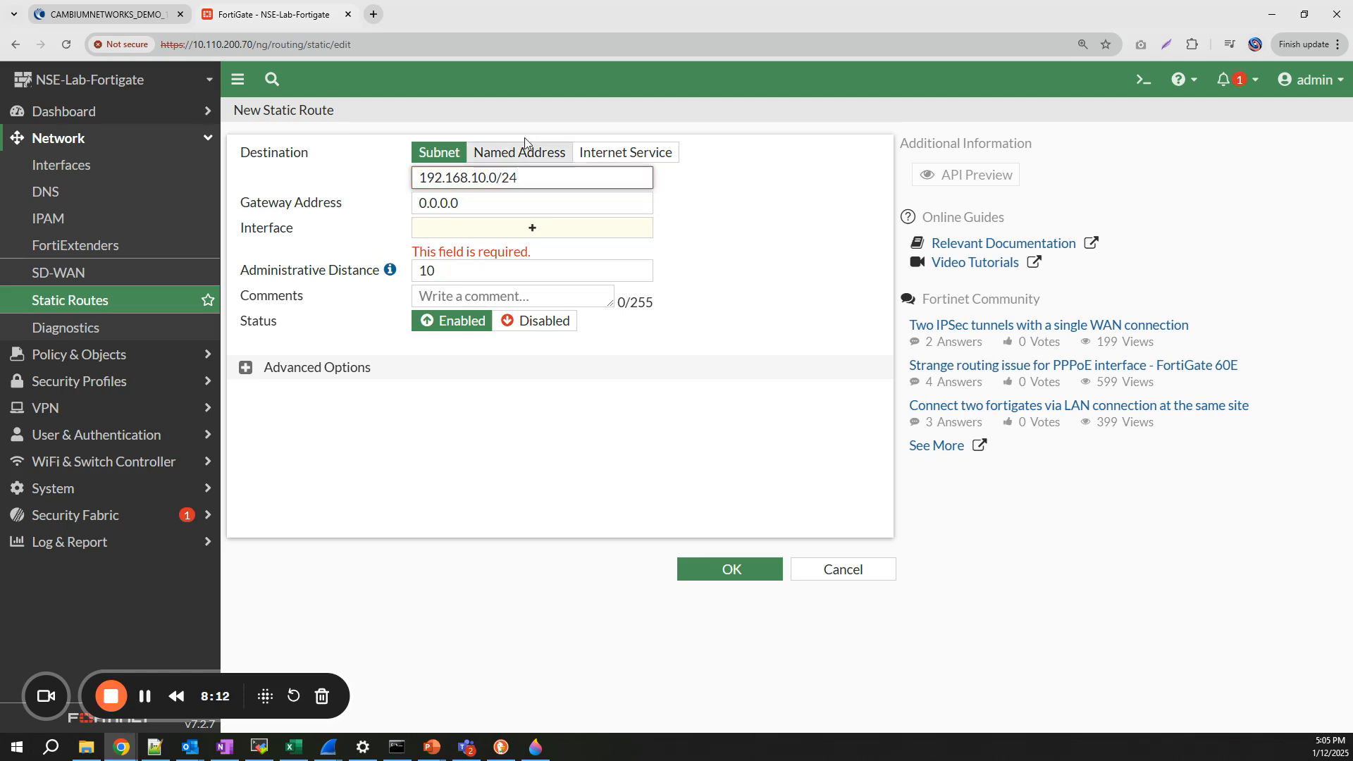
- Route it through the Tunnel-NSE-52 interface and save the route
{"action": "left_click", "coordinate": [481, 236]}
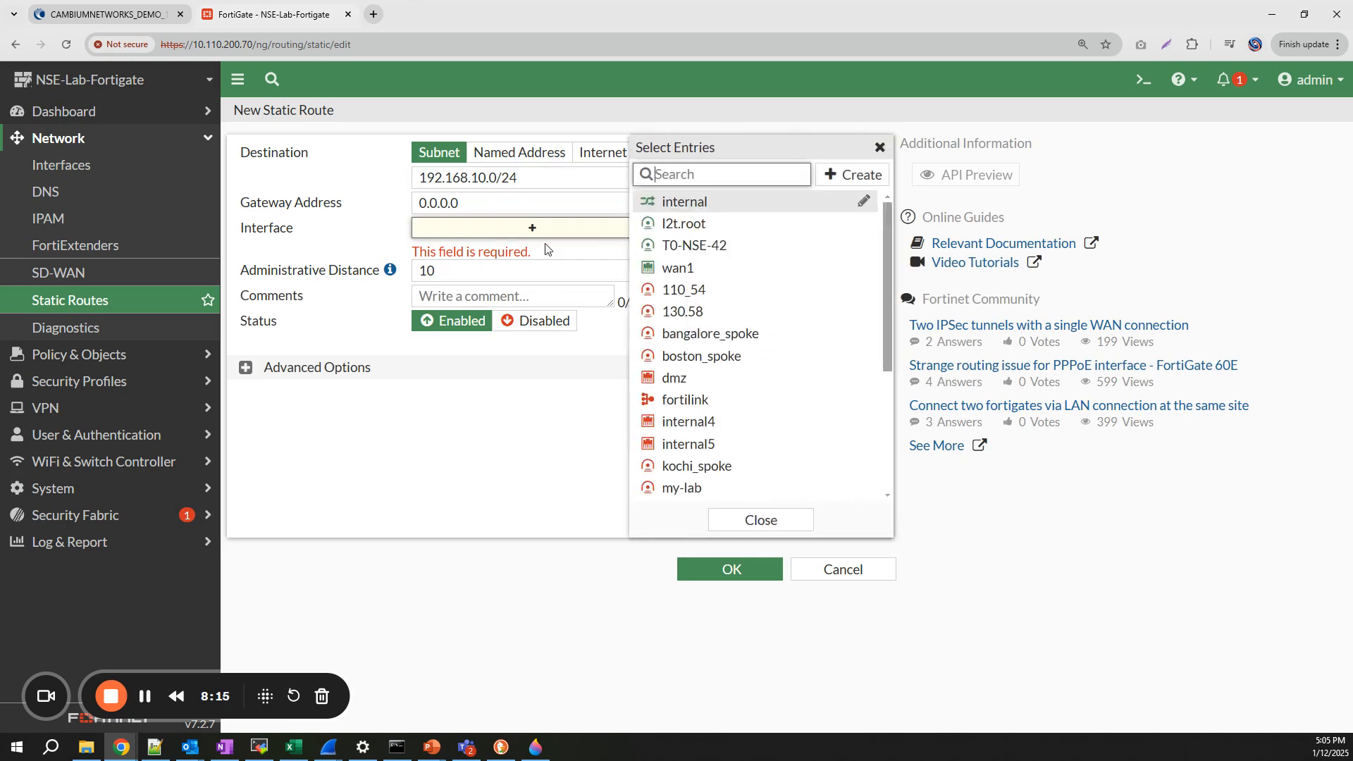
{"action": "scroll", "coordinate": [761, 352], "scroll_direction": "down", "scroll_amount": 2}
{"action": "left_click", "coordinate": [775, 414]}
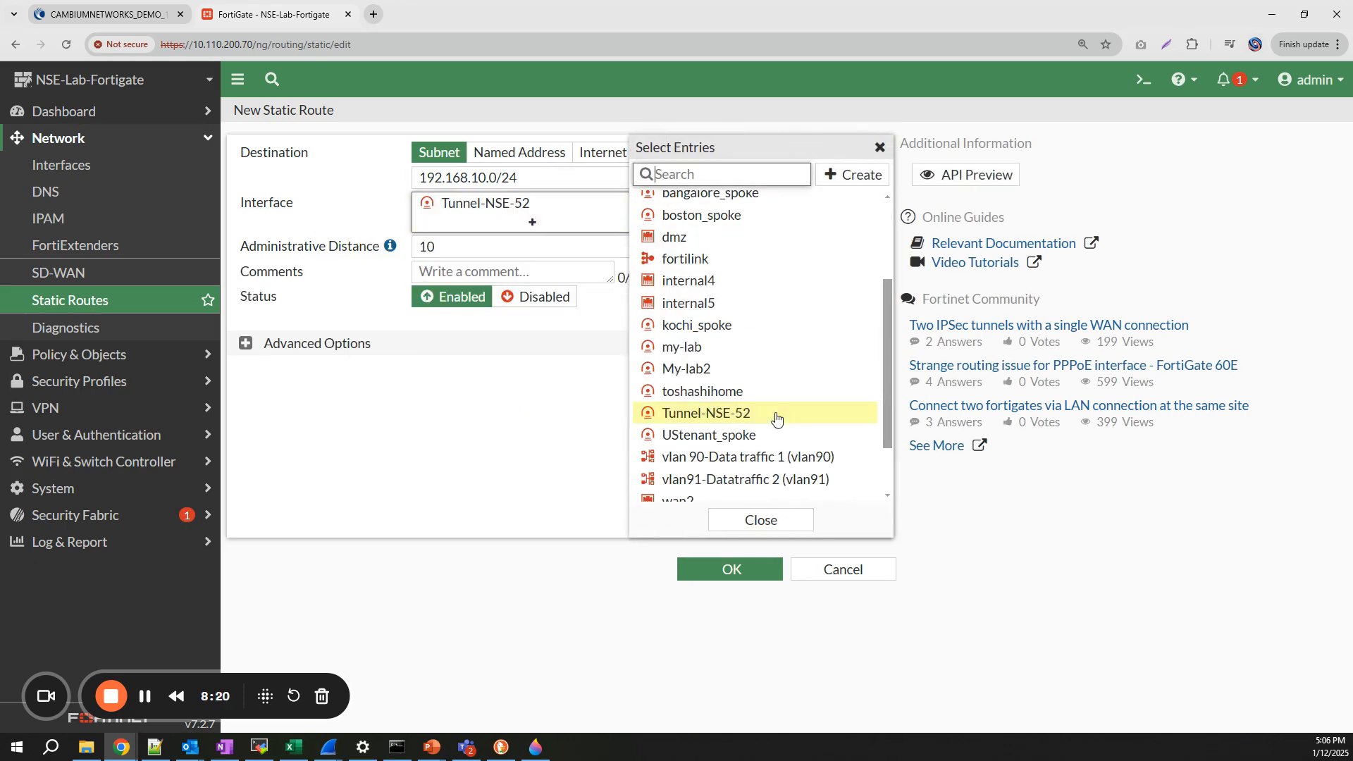
{"action": "left_click", "coordinate": [775, 520]}
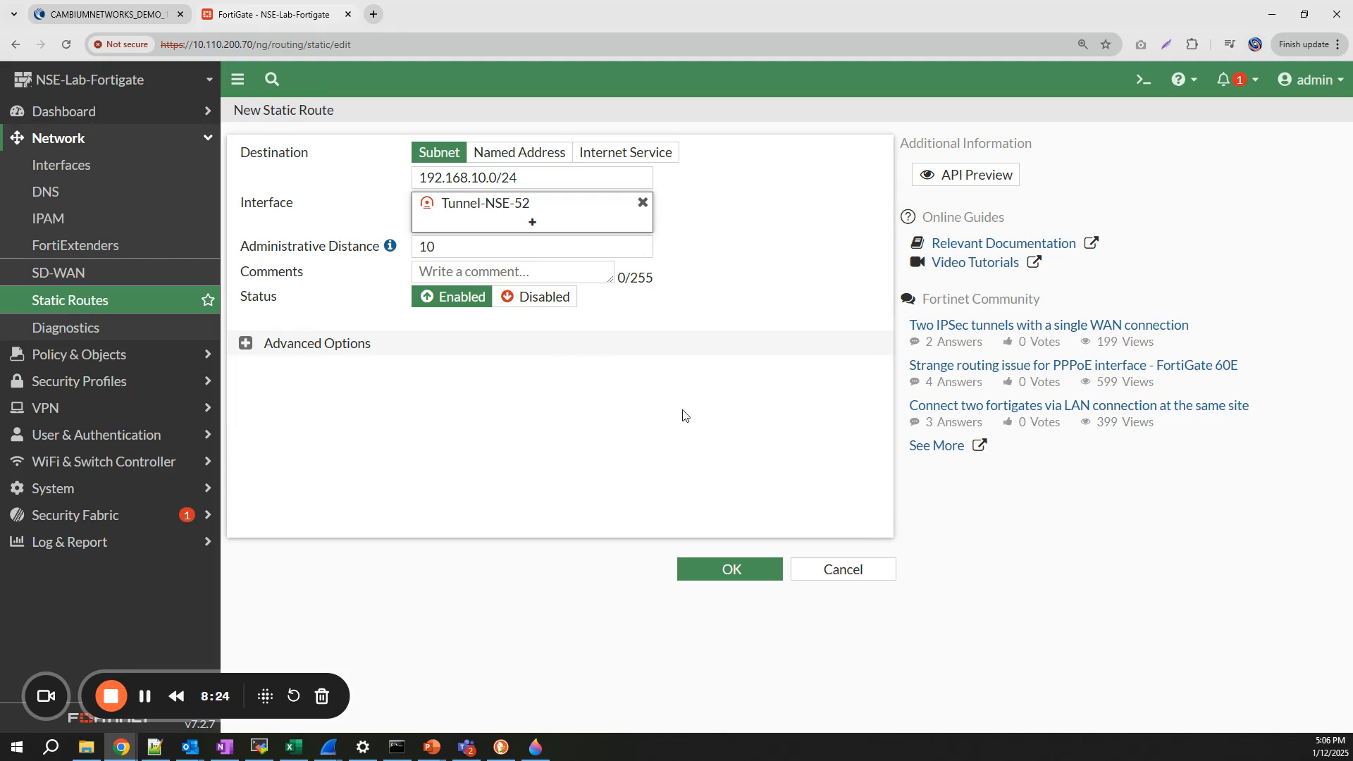
{"action": "left_click", "coordinate": [740, 573]}
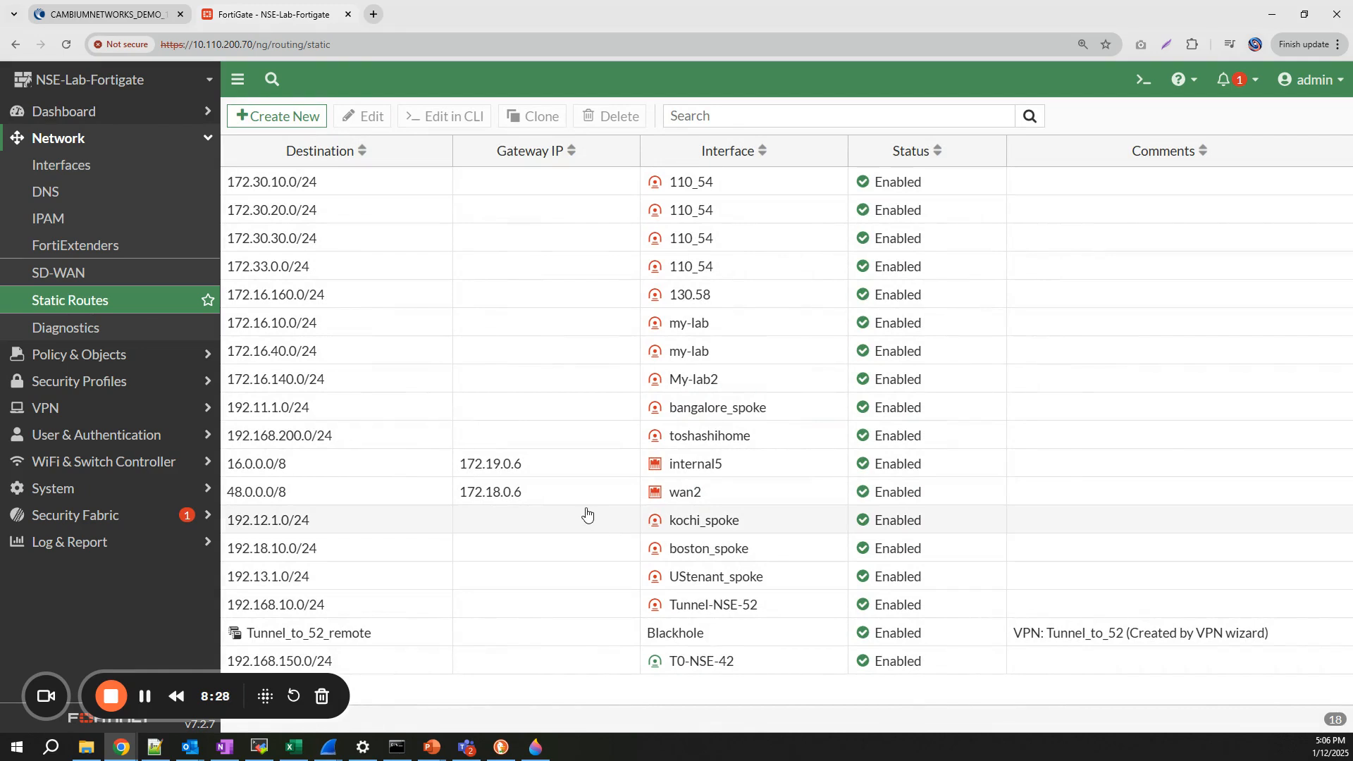
- Go to Policy & Objects > Firewall Policy and start a new policy at its Name field
{"action": "left_click", "coordinate": [144, 358]}
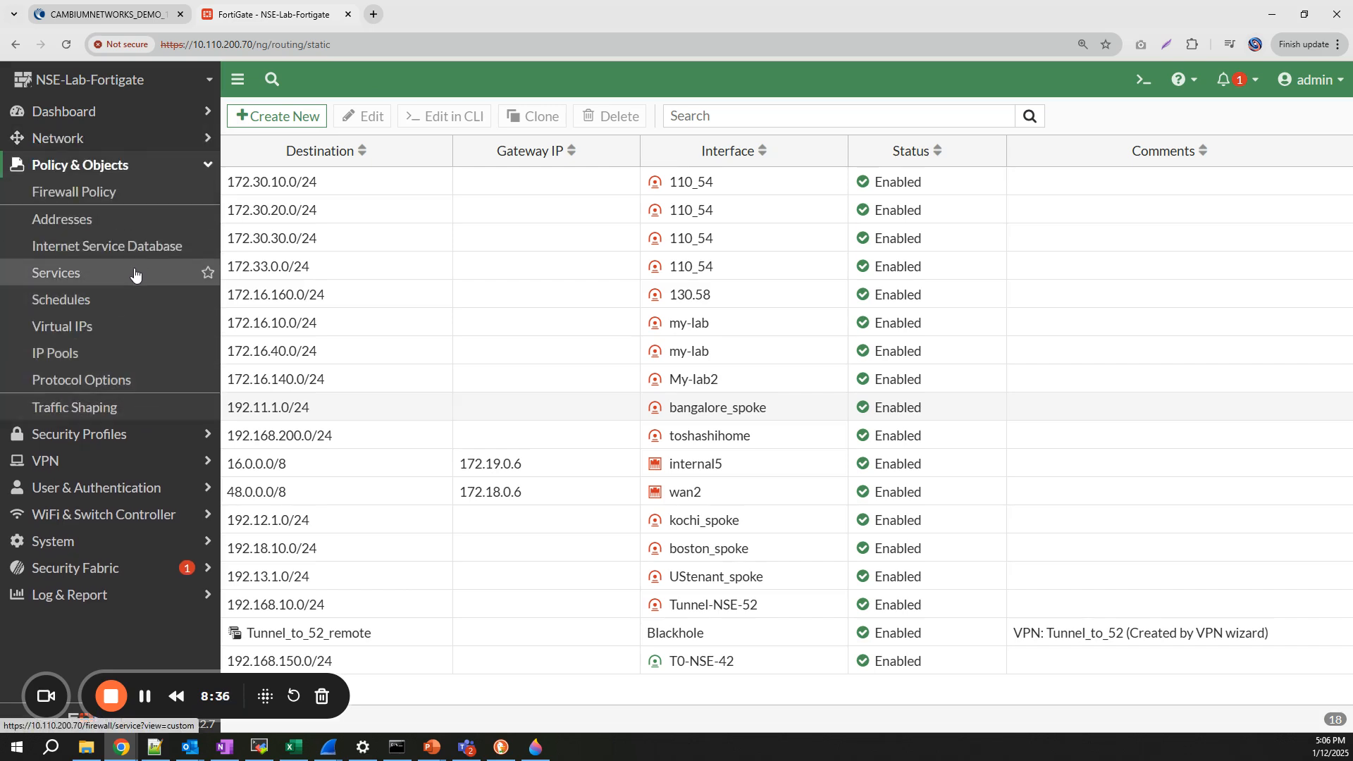
{"action": "left_click", "coordinate": [74, 192]}
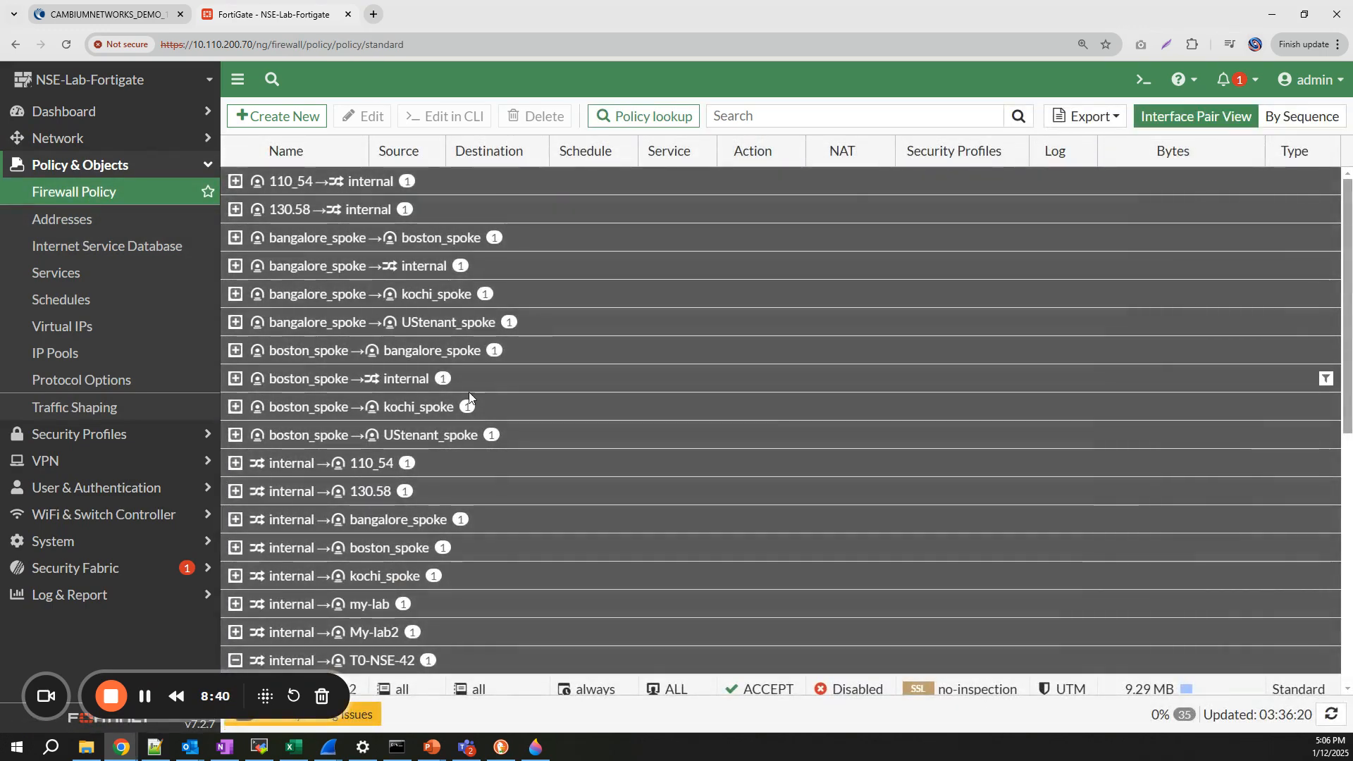
{"action": "left_click", "coordinate": [255, 121]}
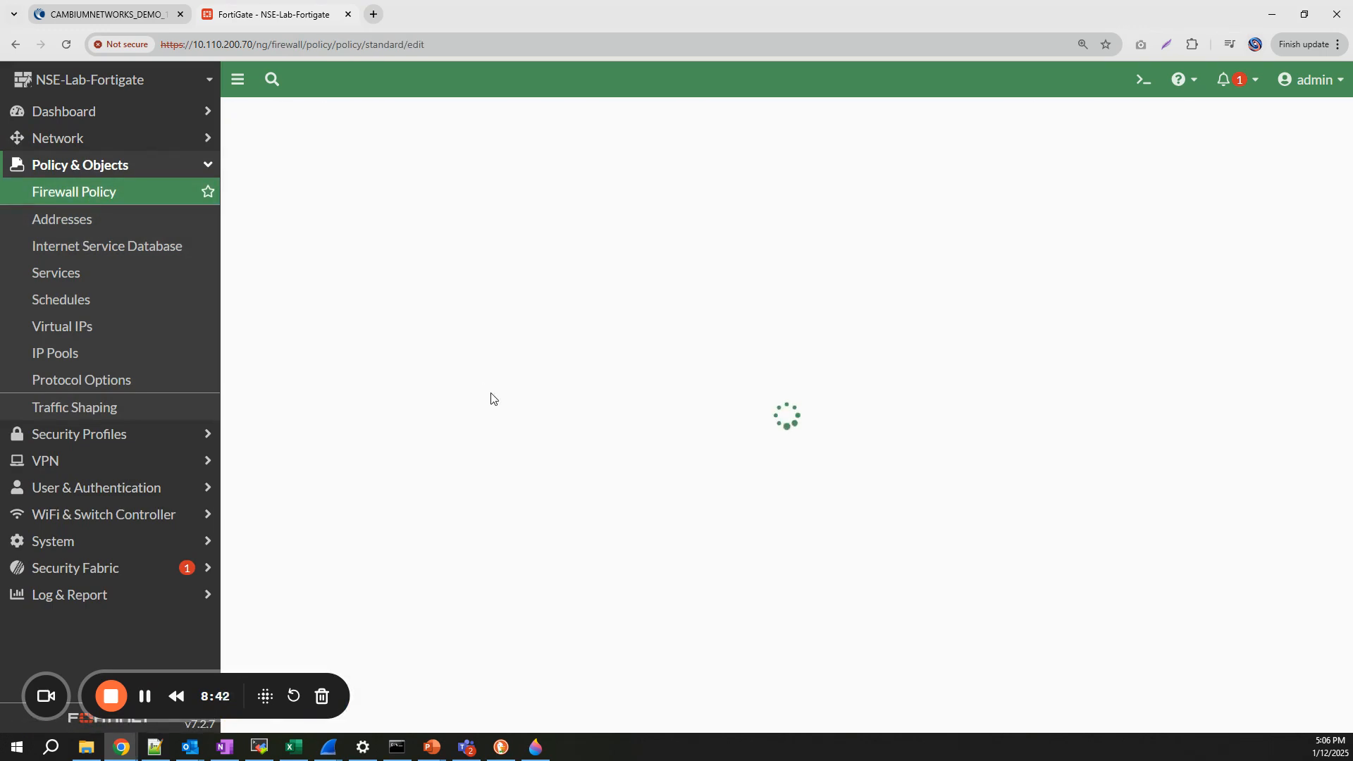
{"action": "left_click", "coordinate": [406, 167]}
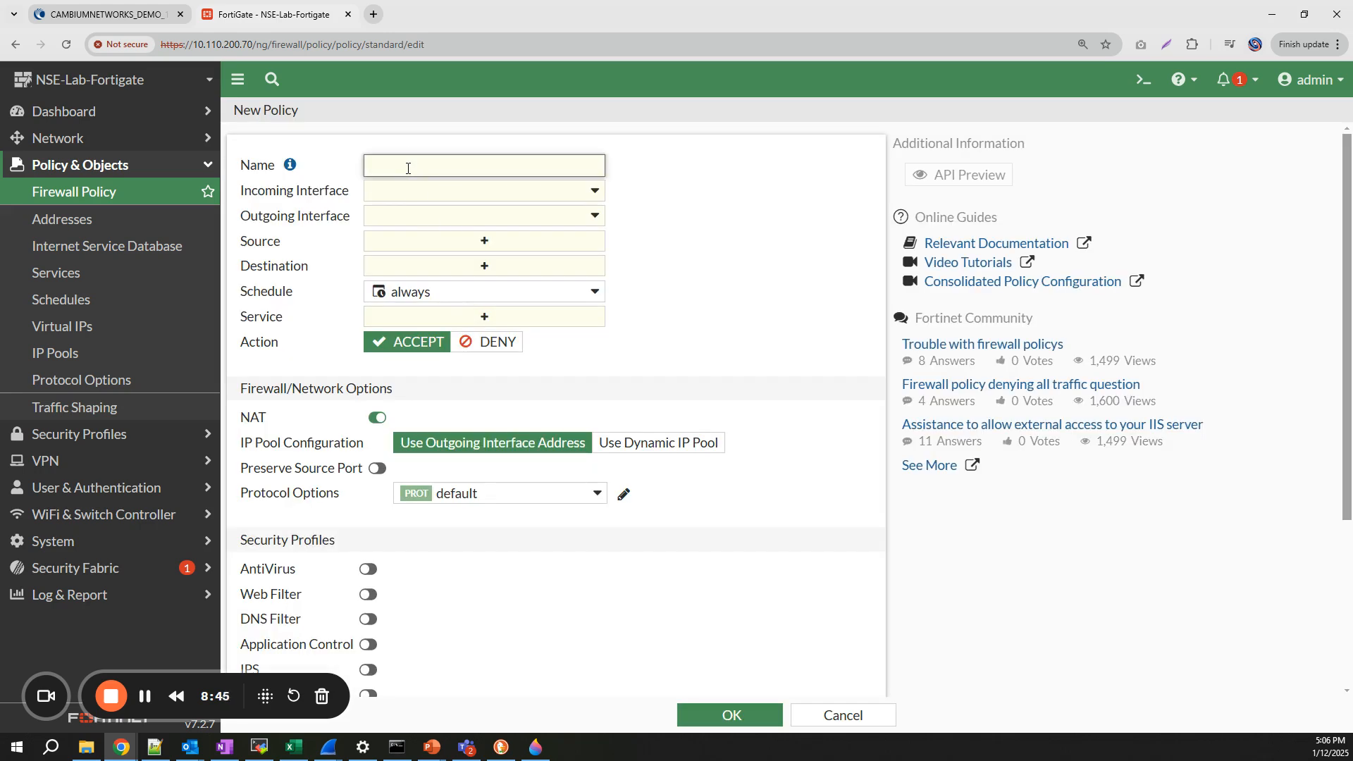
- Name the new policy Fortigate-to-NSE52
{"action": "type", "text": "NSE"}
{"action": "key", "text": "BackSpace"}
{"action": "type", "text": "Fortigate-to-NES"}
{"action": "key", "text": "BackSpace"}
{"action": "key", "text": "BackSpace"}
{"action": "type", "text": "N"}
{"action": "key", "text": "BackSpace"}
{"action": "type", "text": "SE52"}
- Set the incoming interface to internal and the outgoing interface to Tunnel-NSE-52
{"action": "left_click", "coordinate": [401, 200]}
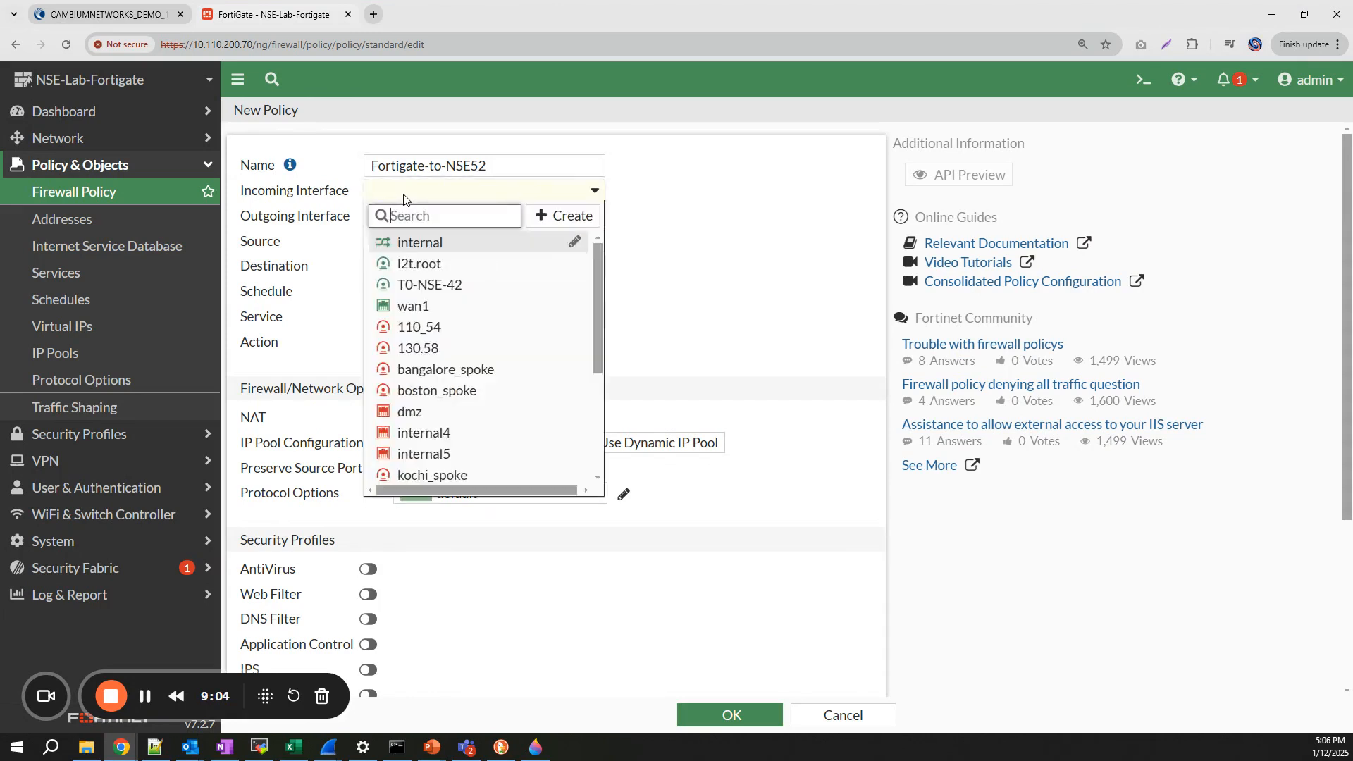
{"action": "left_click", "coordinate": [453, 245]}
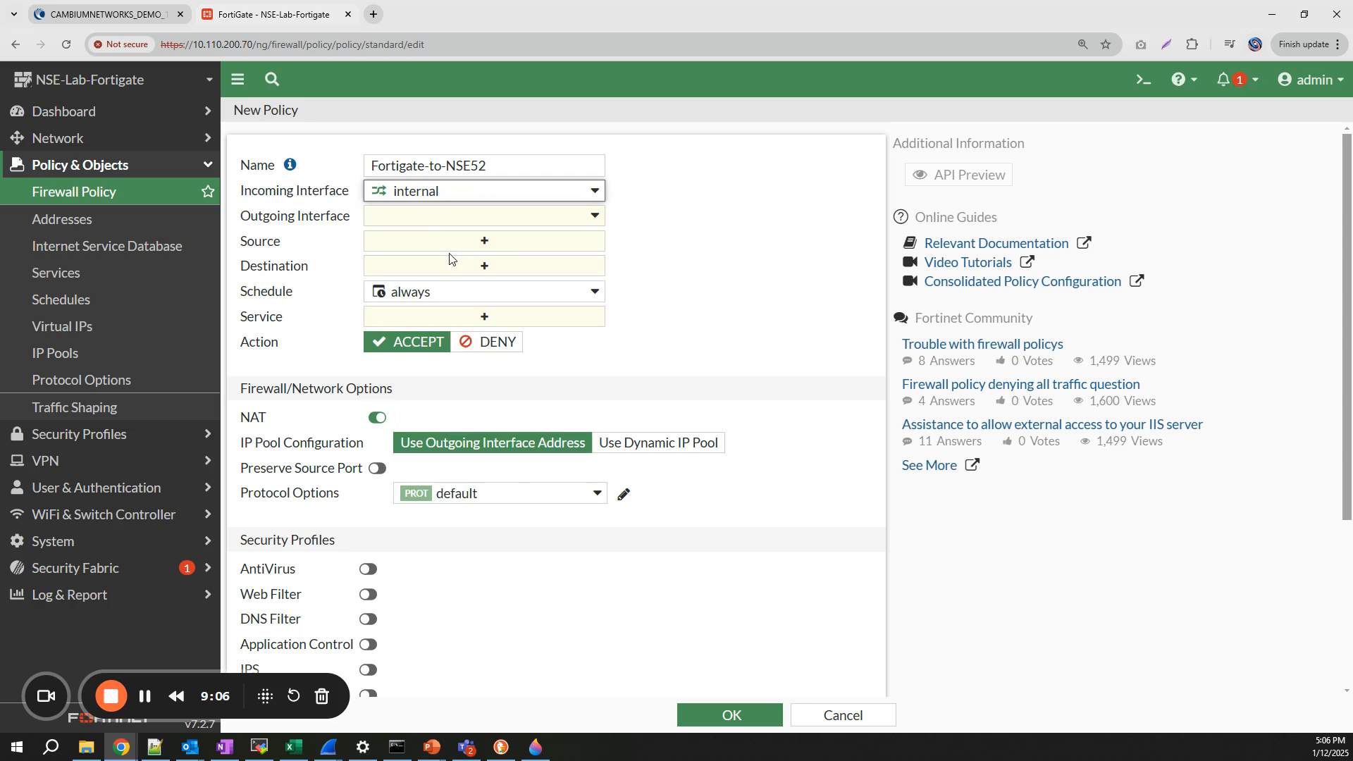
{"action": "left_click", "coordinate": [426, 225]}
{"action": "scroll", "coordinate": [460, 314], "scroll_direction": "down", "scroll_amount": 3}
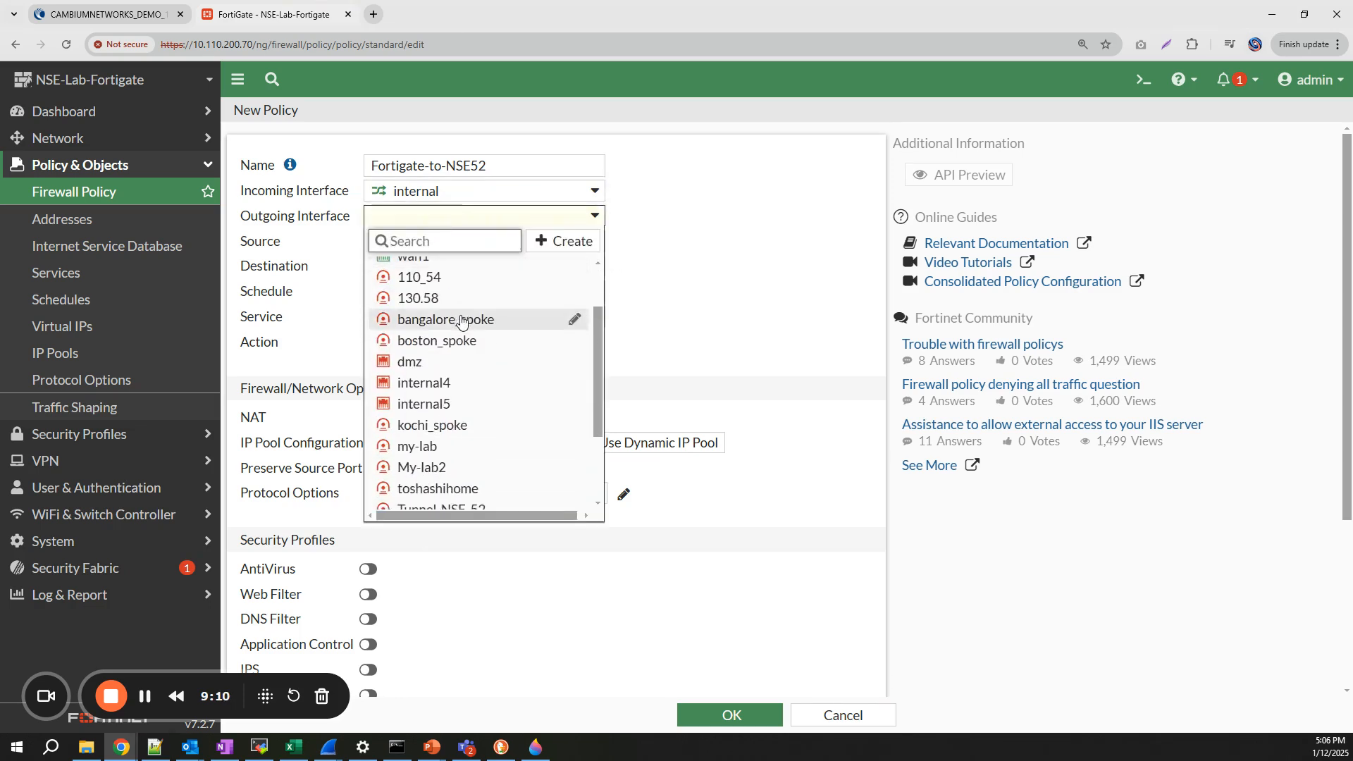
{"action": "scroll", "coordinate": [459, 317], "scroll_direction": "down", "scroll_amount": 3}
{"action": "left_click", "coordinate": [451, 395]}
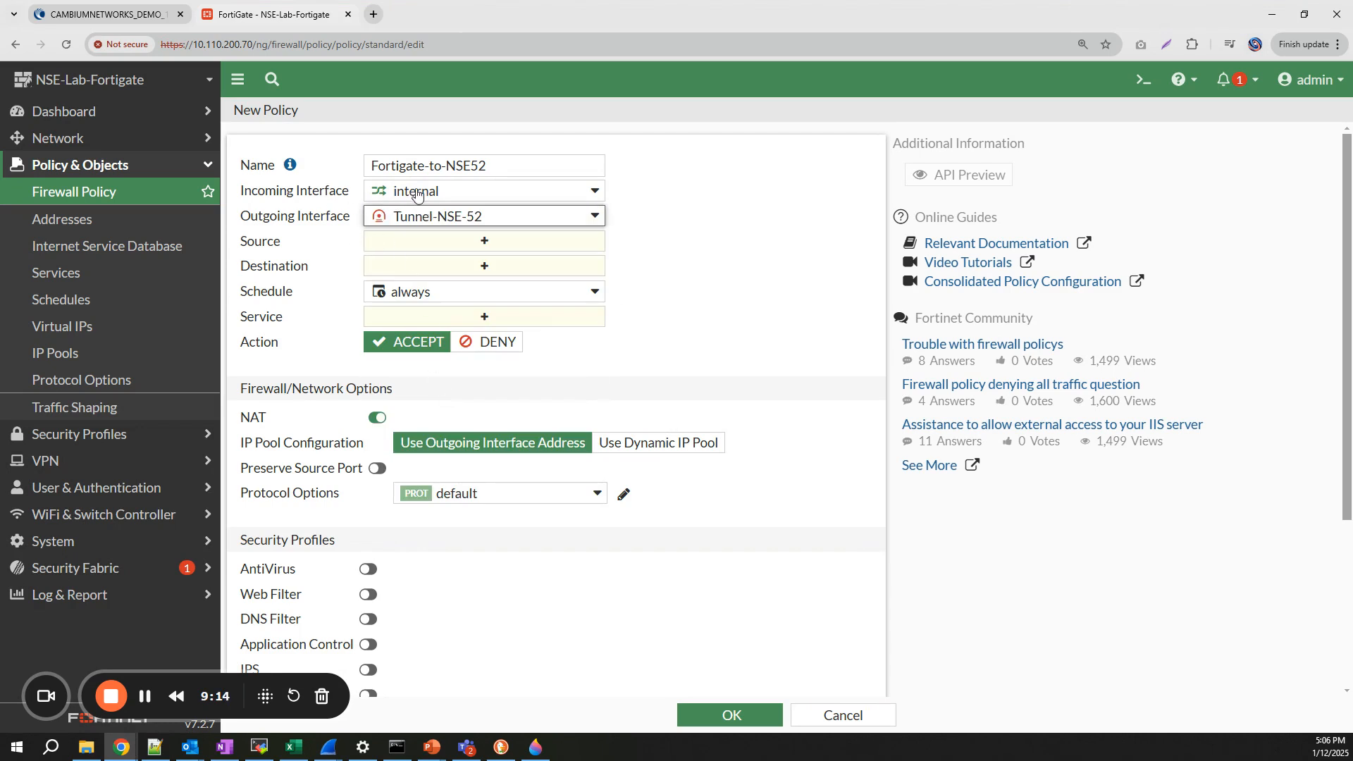
- Set source and destination addresses to all and the service to ALL
{"action": "mouse_move", "coordinate": [413, 195]}
{"action": "mouse_move", "coordinate": [424, 224]}
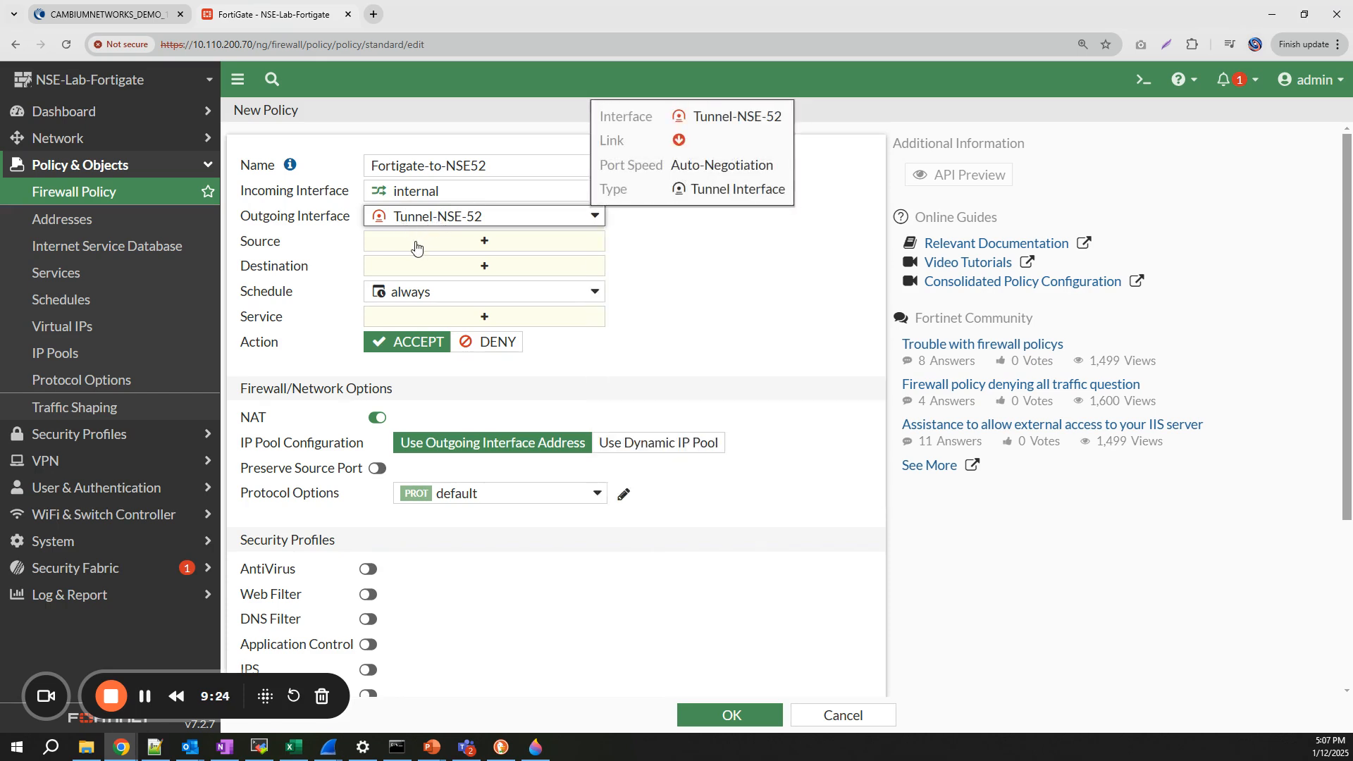
{"action": "left_click", "coordinate": [417, 243]}
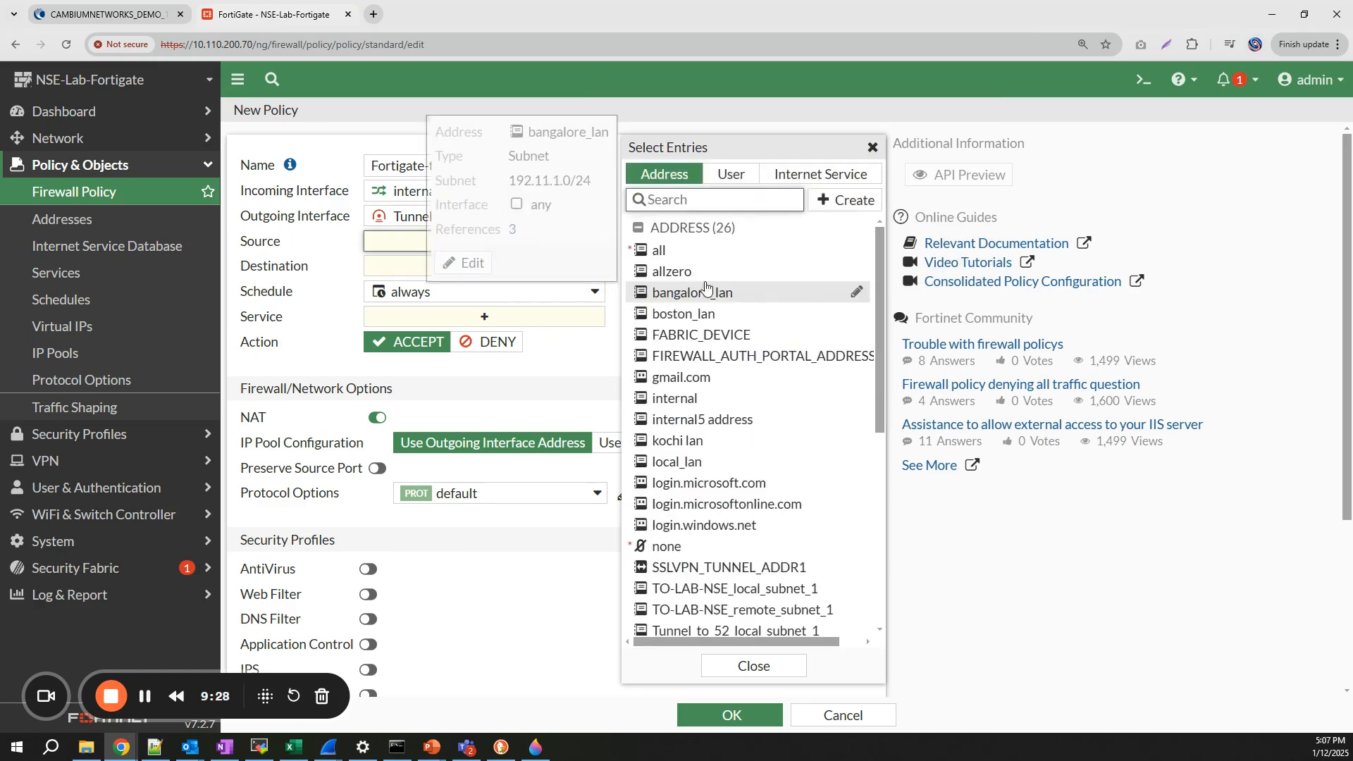
{"action": "left_click", "coordinate": [666, 253]}
{"action": "left_click", "coordinate": [413, 289]}
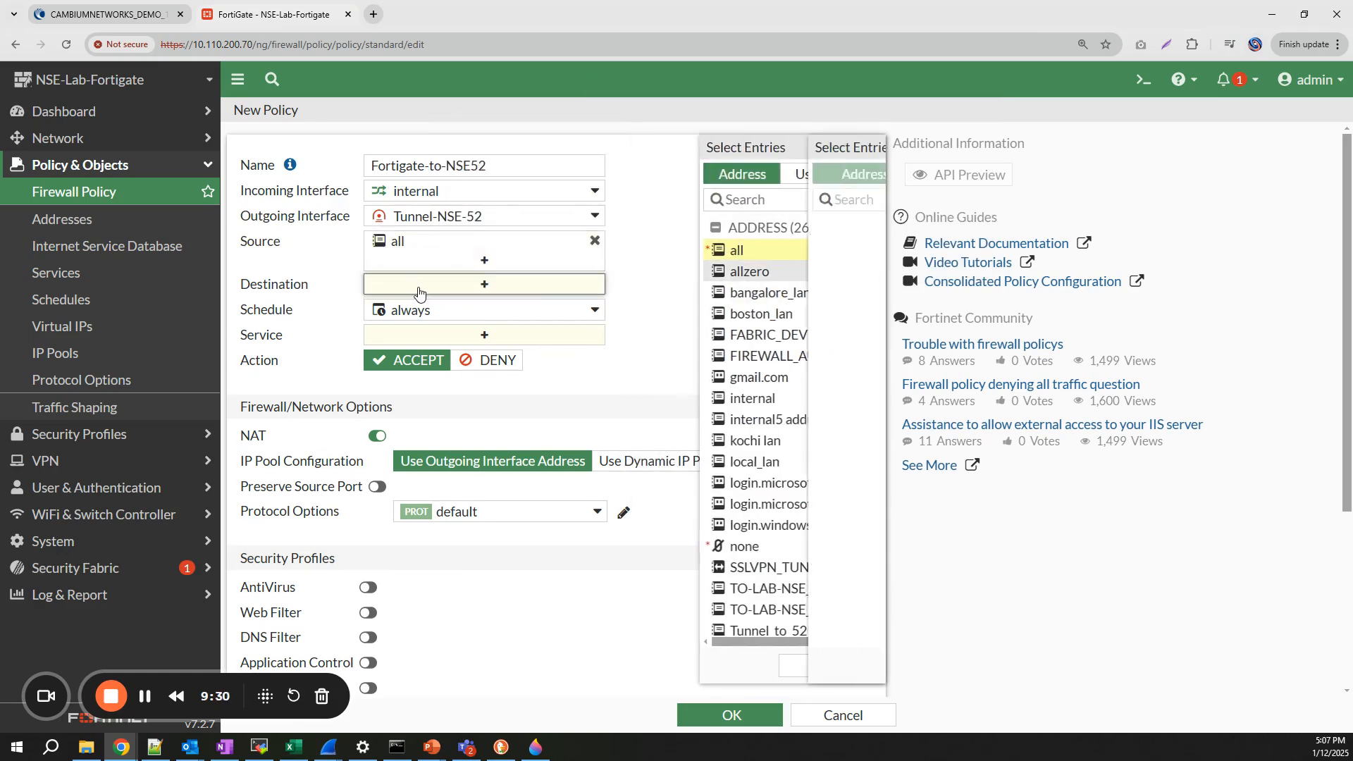
{"action": "left_click", "coordinate": [676, 260]}
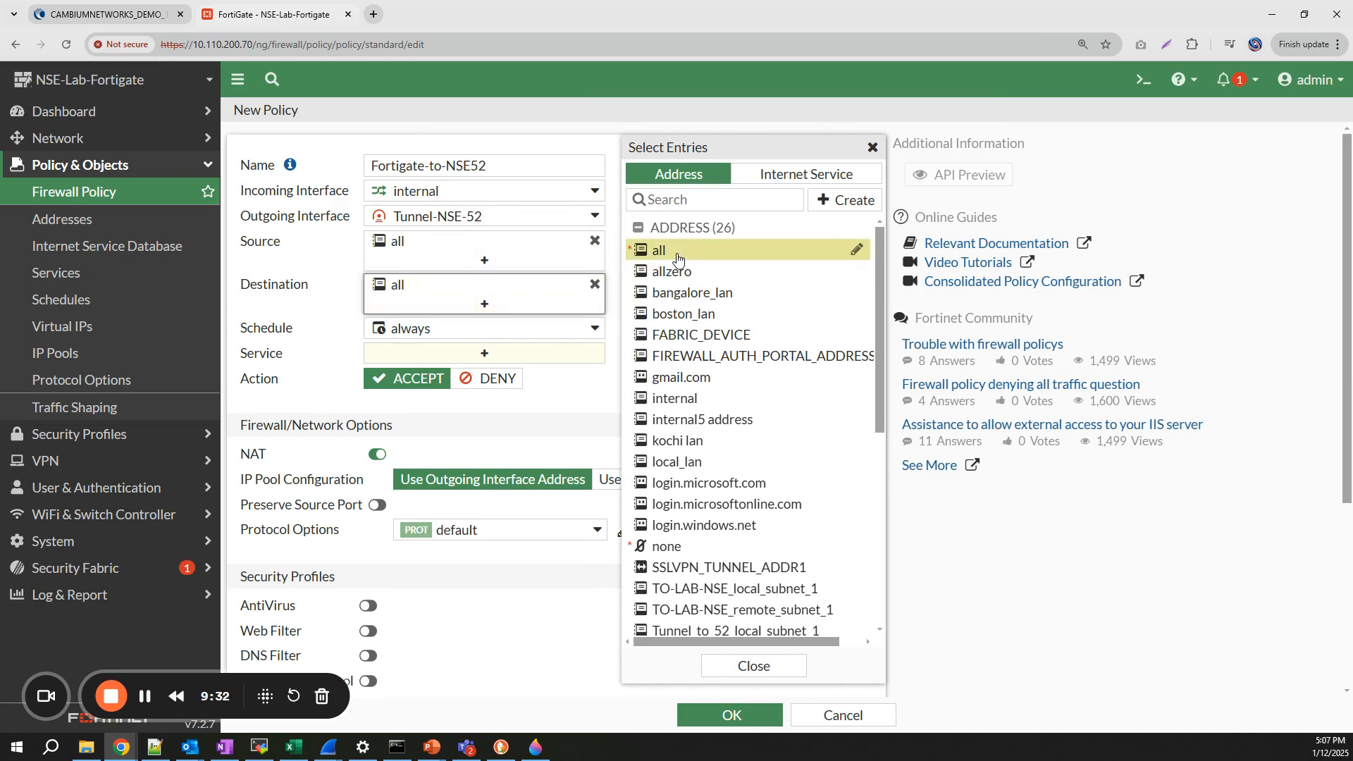
{"action": "left_click", "coordinate": [439, 352]}
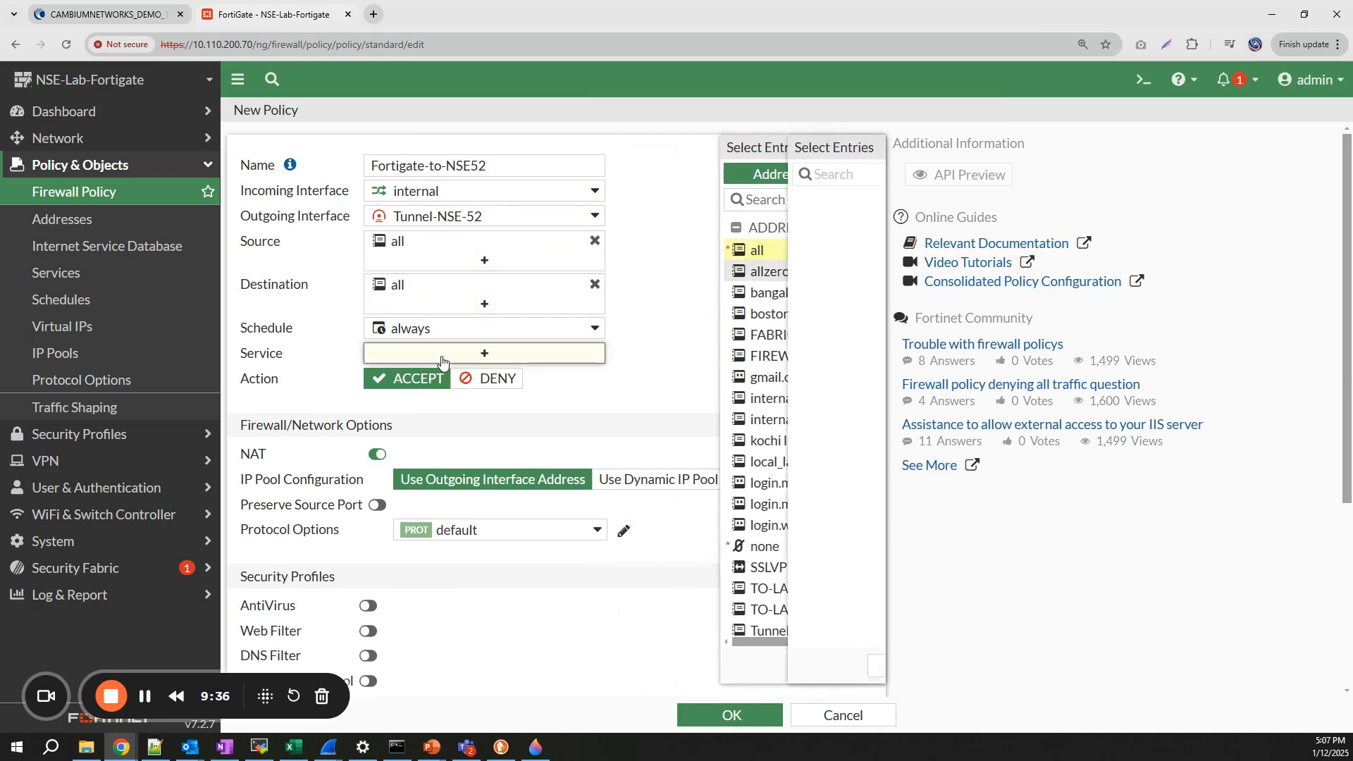
{"action": "left_click", "coordinate": [663, 246]}
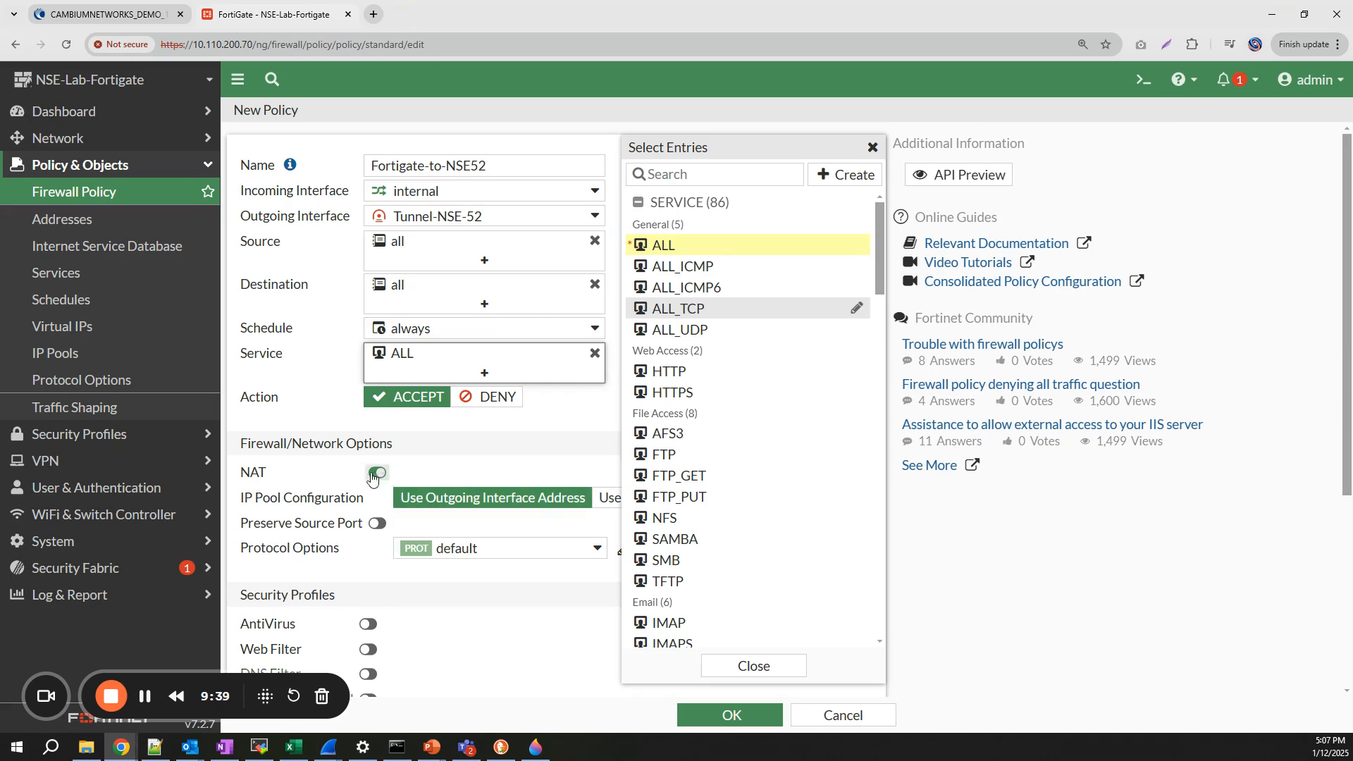
{"action": "left_click", "coordinate": [753, 666]}
- Disable NAT and save the Fortigate-to-NSE52 policy
{"action": "left_click", "coordinate": [374, 474]}
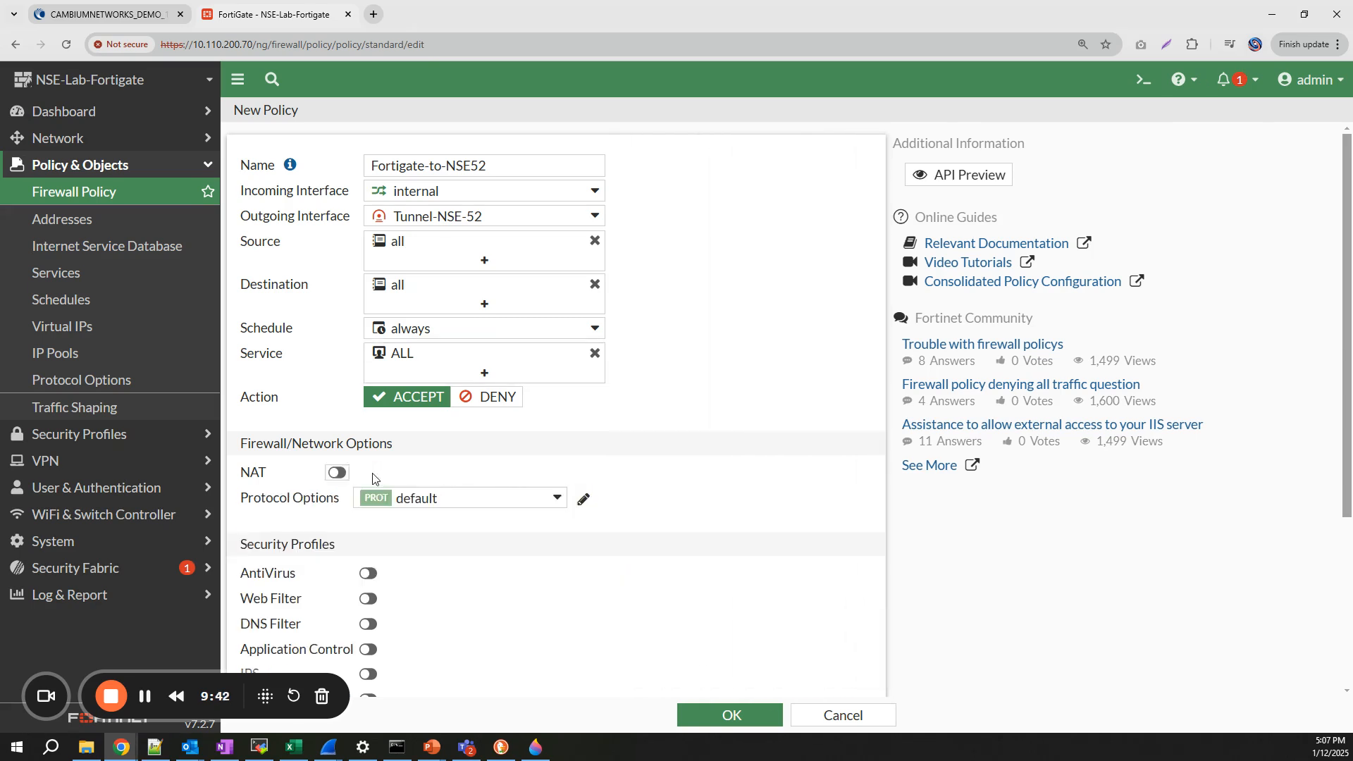
{"action": "scroll", "coordinate": [400, 459], "scroll_direction": "down", "scroll_amount": 2}
{"action": "scroll", "coordinate": [399, 459], "scroll_direction": "down", "scroll_amount": 2}
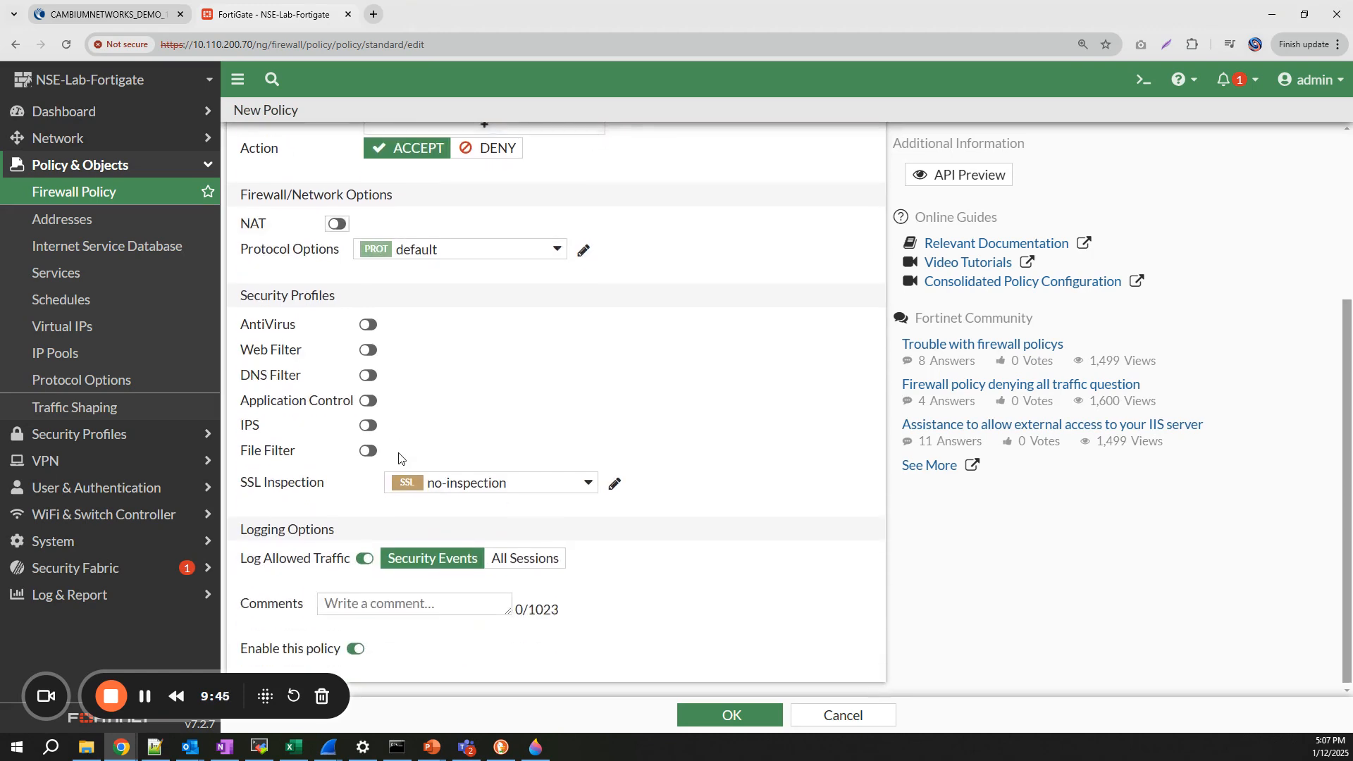
{"action": "left_click", "coordinate": [759, 718]}
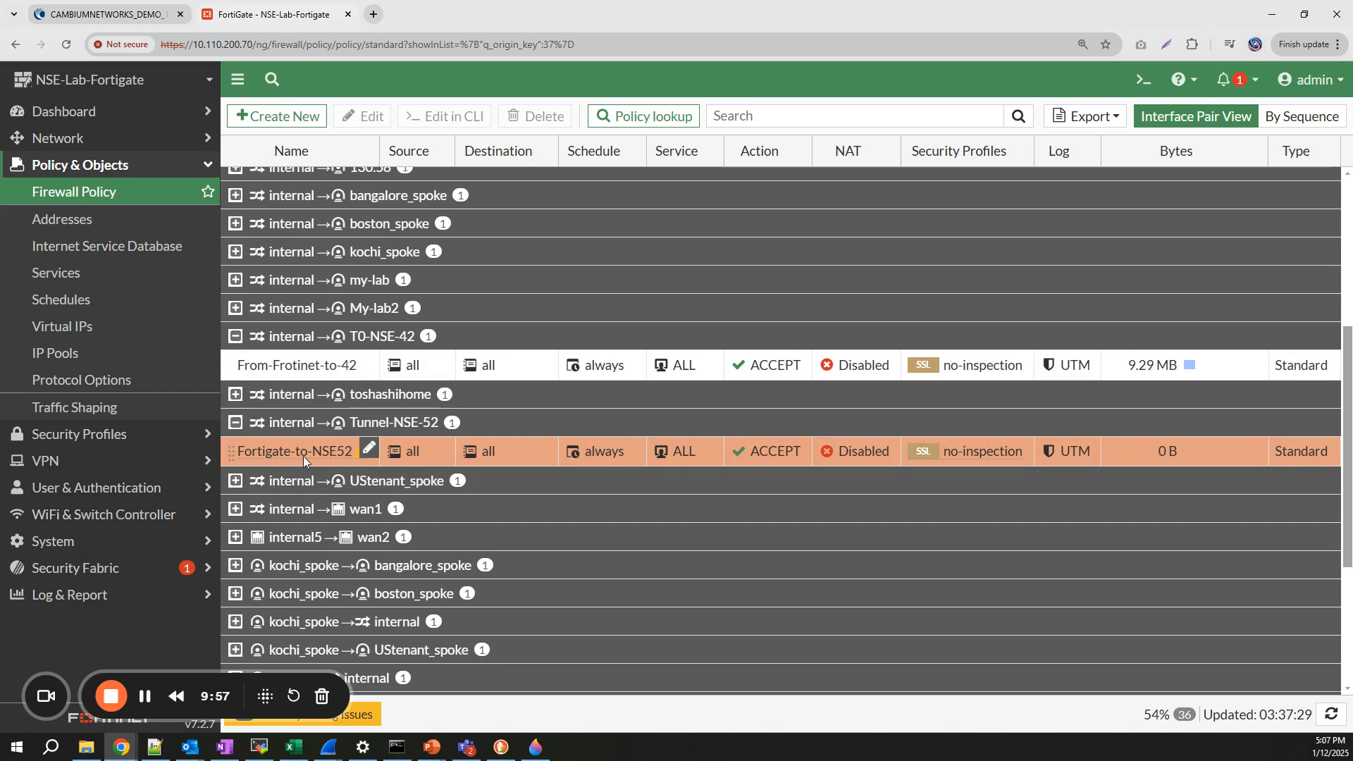
- Start a second firewall policy named NSE52-to-Fortigate
{"action": "left_click", "coordinate": [292, 115]}
{"action": "left_click", "coordinate": [418, 164]}
{"action": "type", "text": "NSE52-to"}
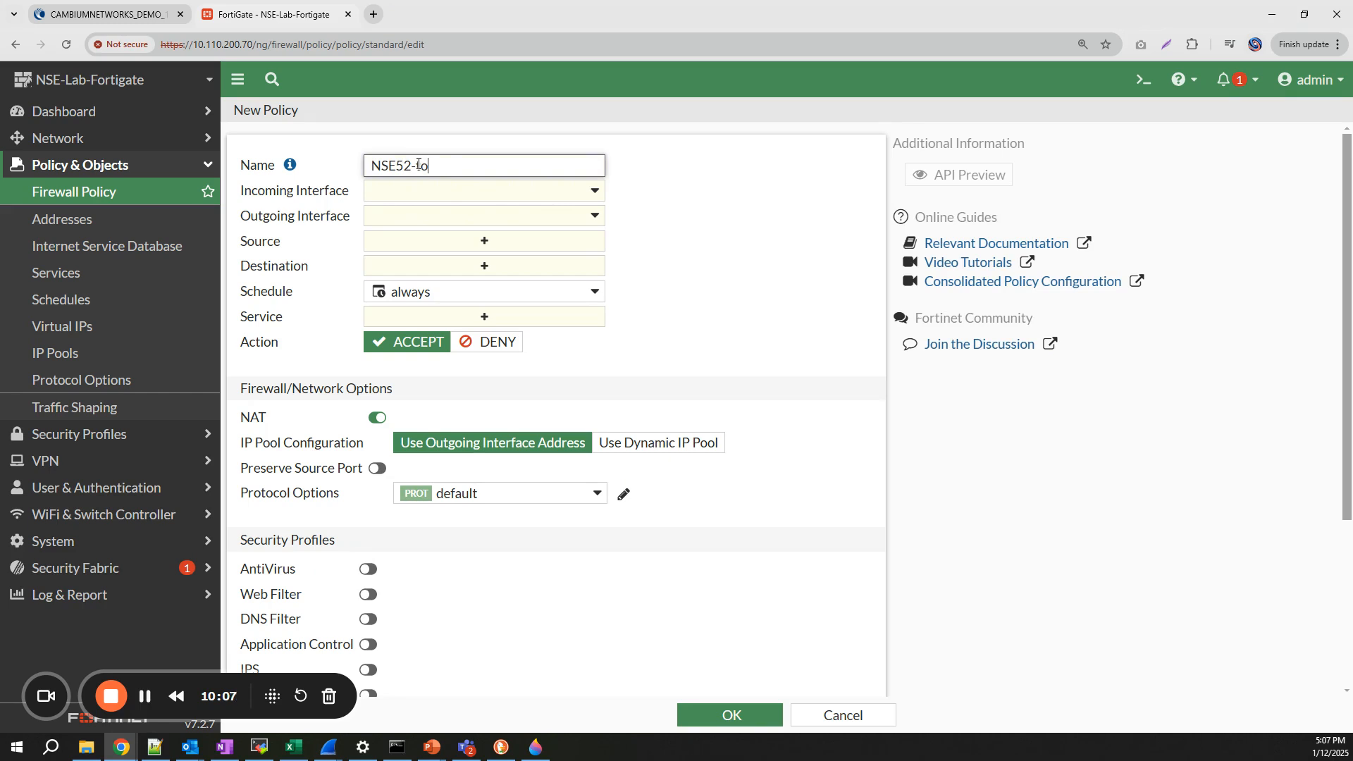
{"action": "type", "text": "-Fortigate"}
- Set the incoming interface to Tunnel-NSE-52 and the outgoing interface to internal
{"action": "left_click", "coordinate": [429, 194]}
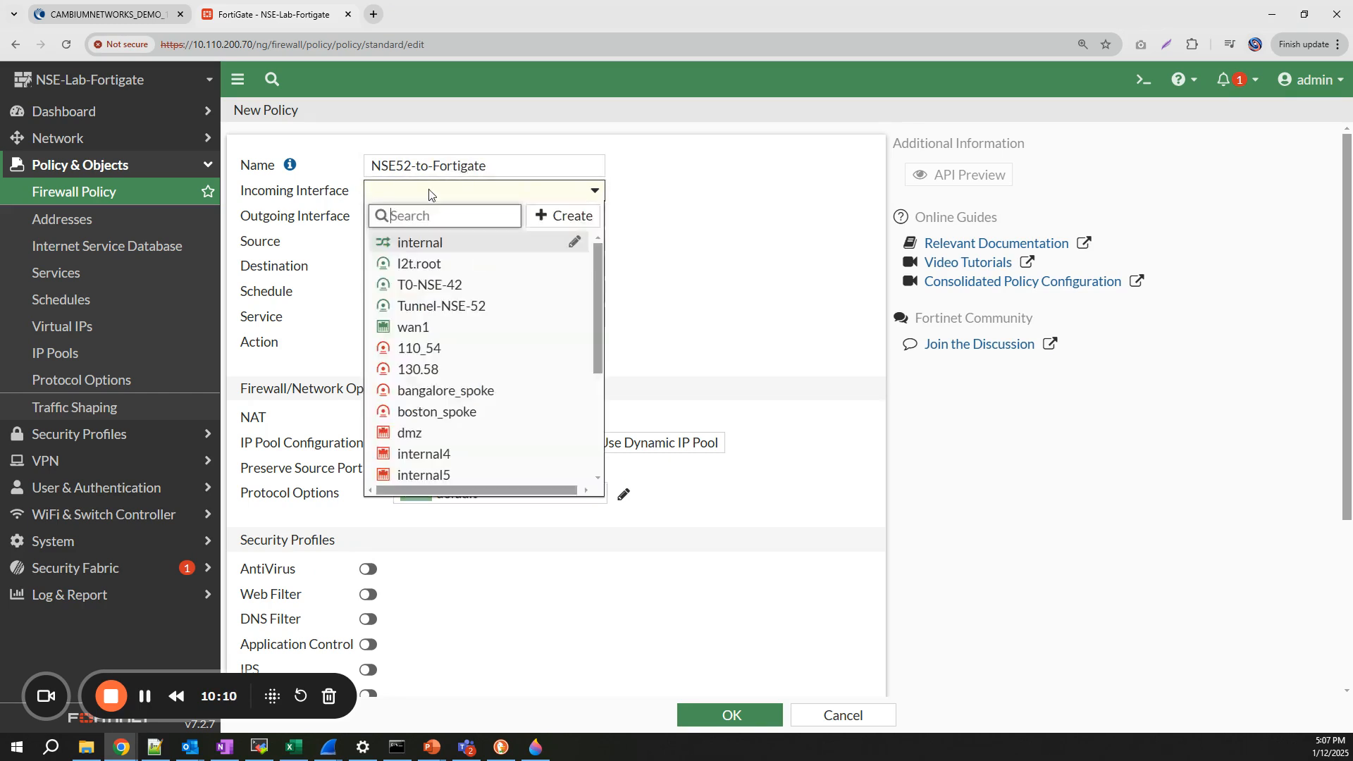
{"action": "left_click", "coordinate": [466, 308]}
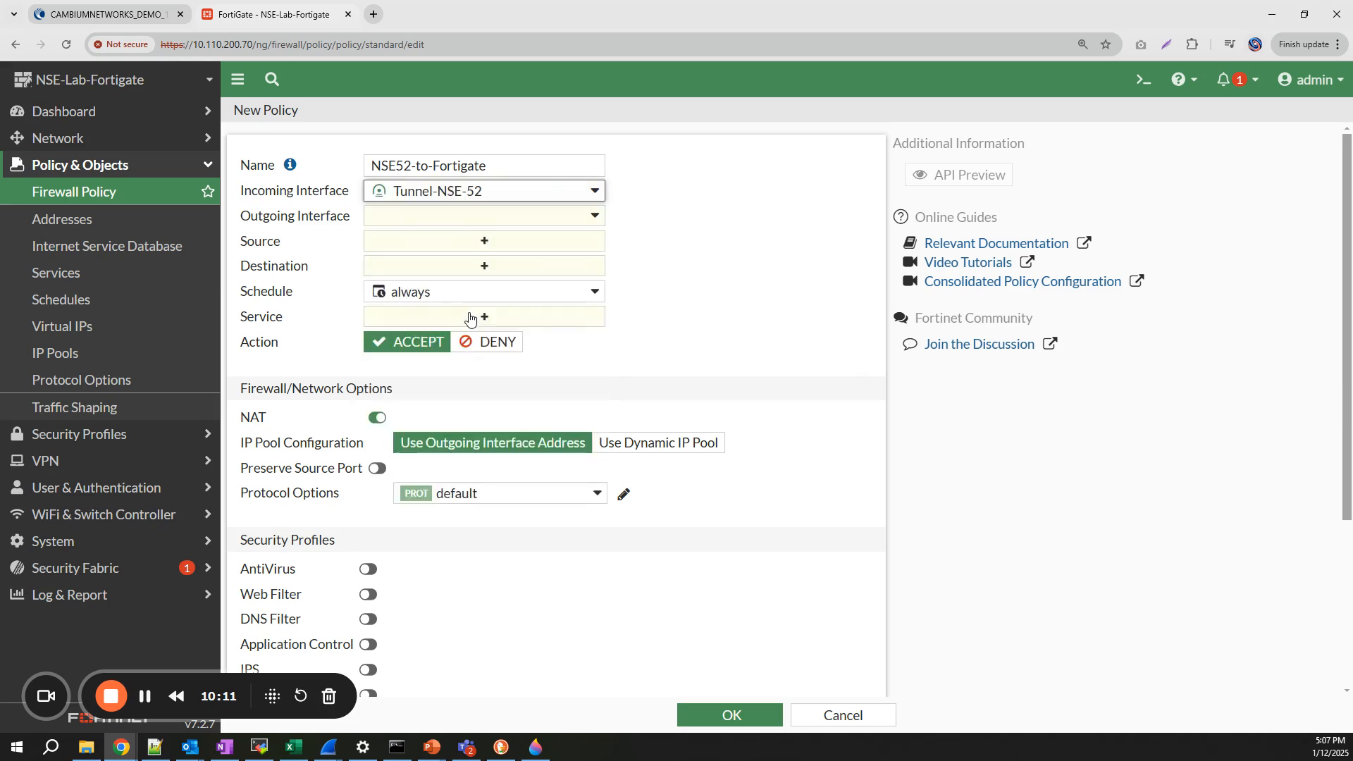
{"action": "left_click", "coordinate": [416, 220]}
{"action": "left_click", "coordinate": [444, 268]}
- Set the destination to all and the service to ALL, disable NAT, and save
{"action": "left_click", "coordinate": [424, 244]}
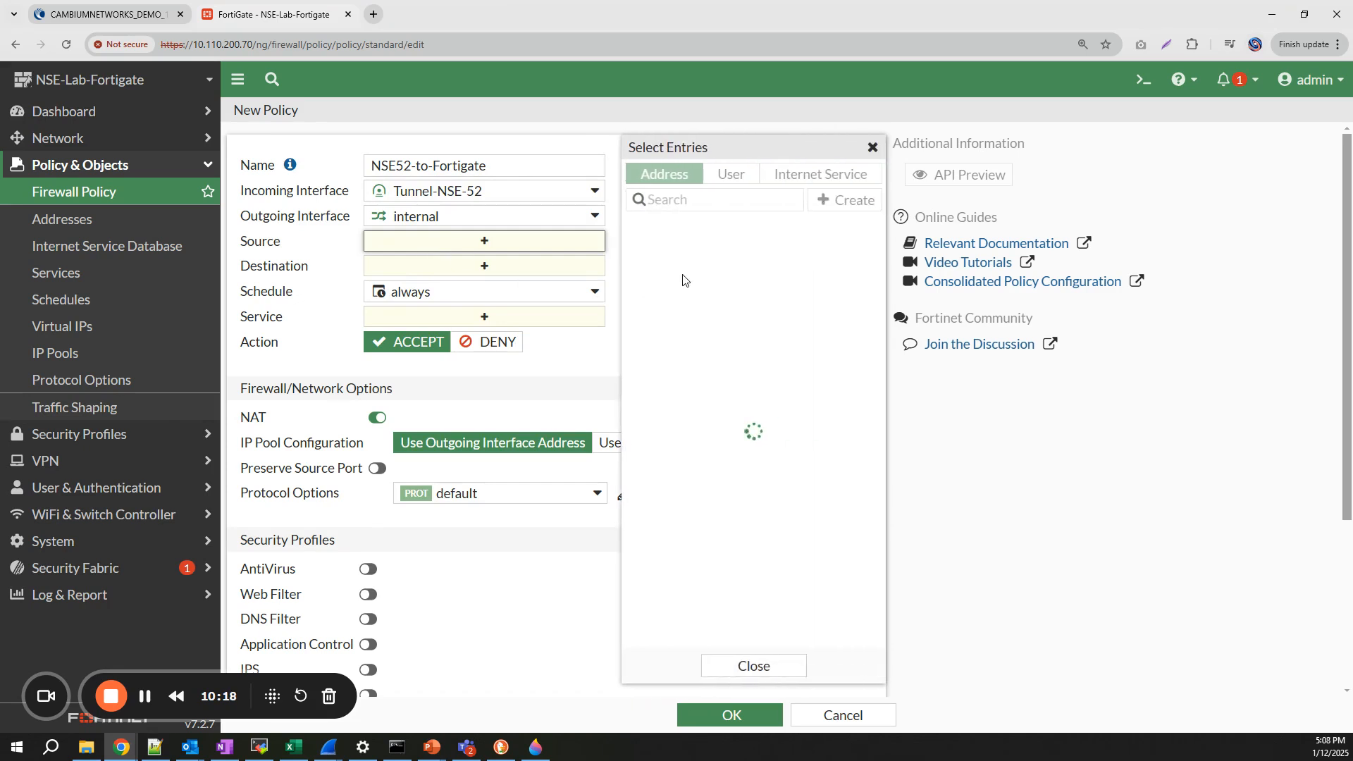
{"action": "left_click", "coordinate": [518, 286]}
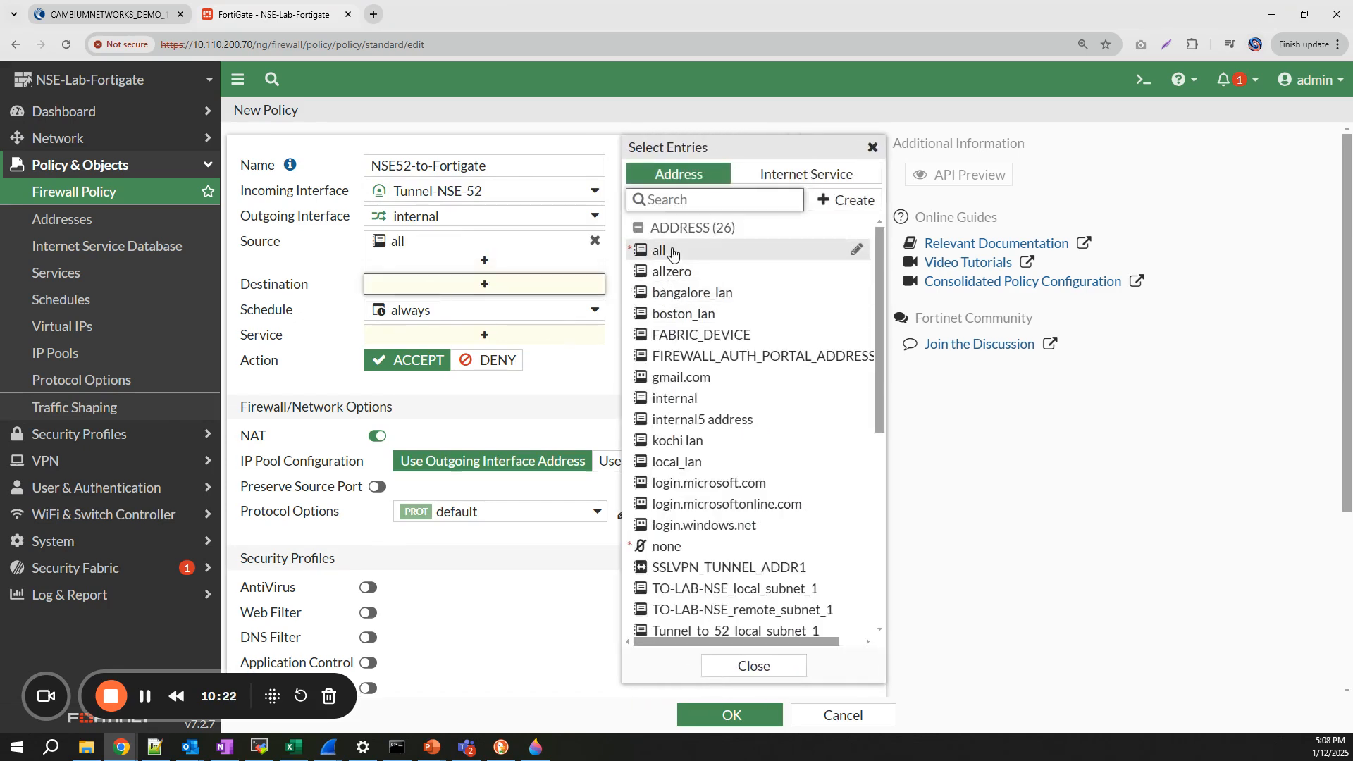
{"action": "left_click", "coordinate": [673, 252]}
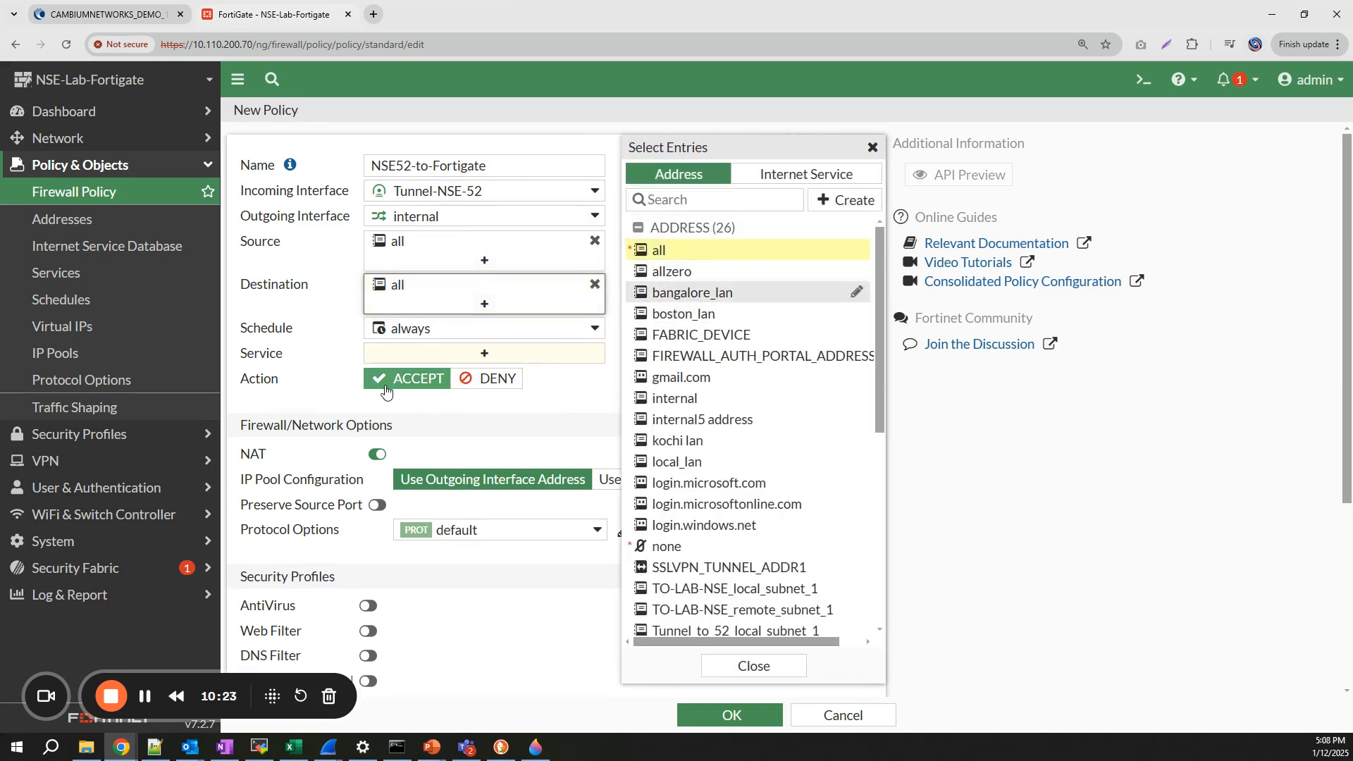
{"action": "left_click", "coordinate": [408, 358]}
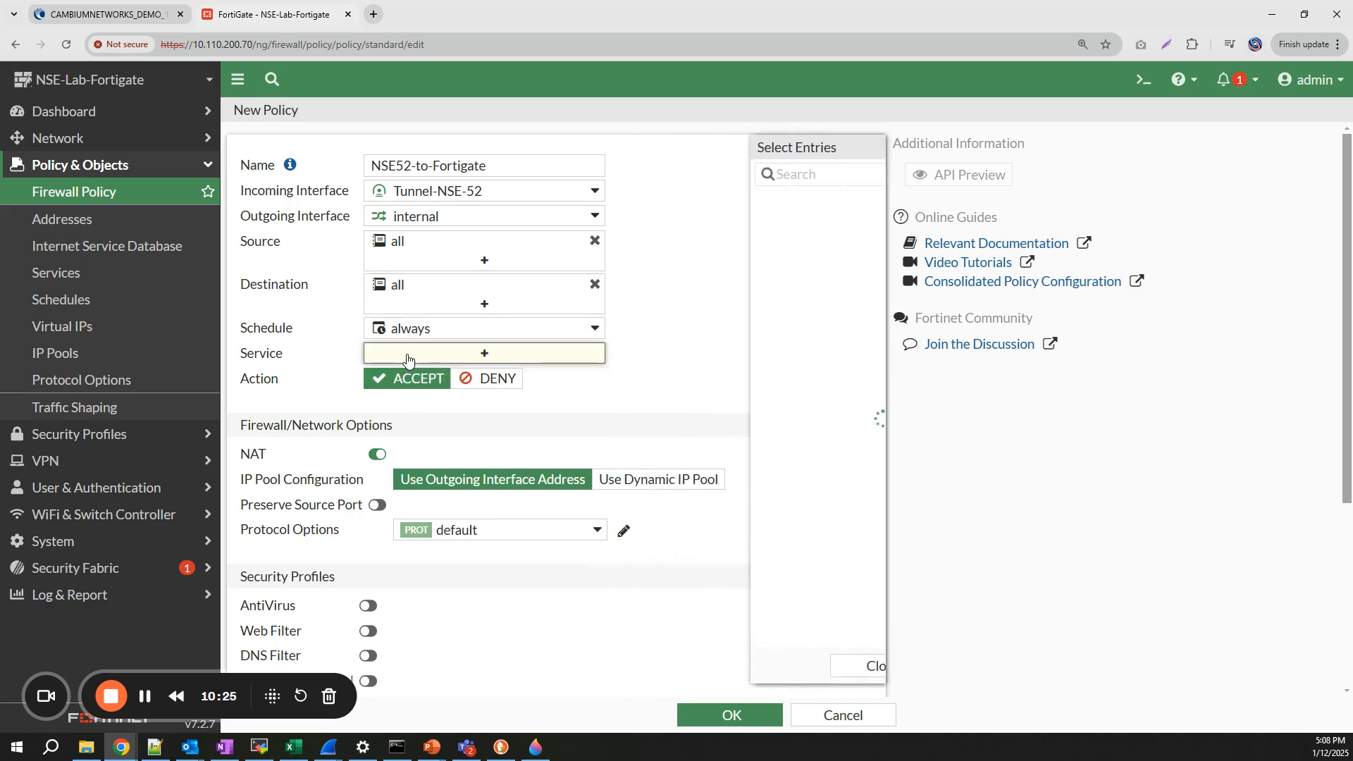
{"action": "left_click", "coordinate": [663, 245]}
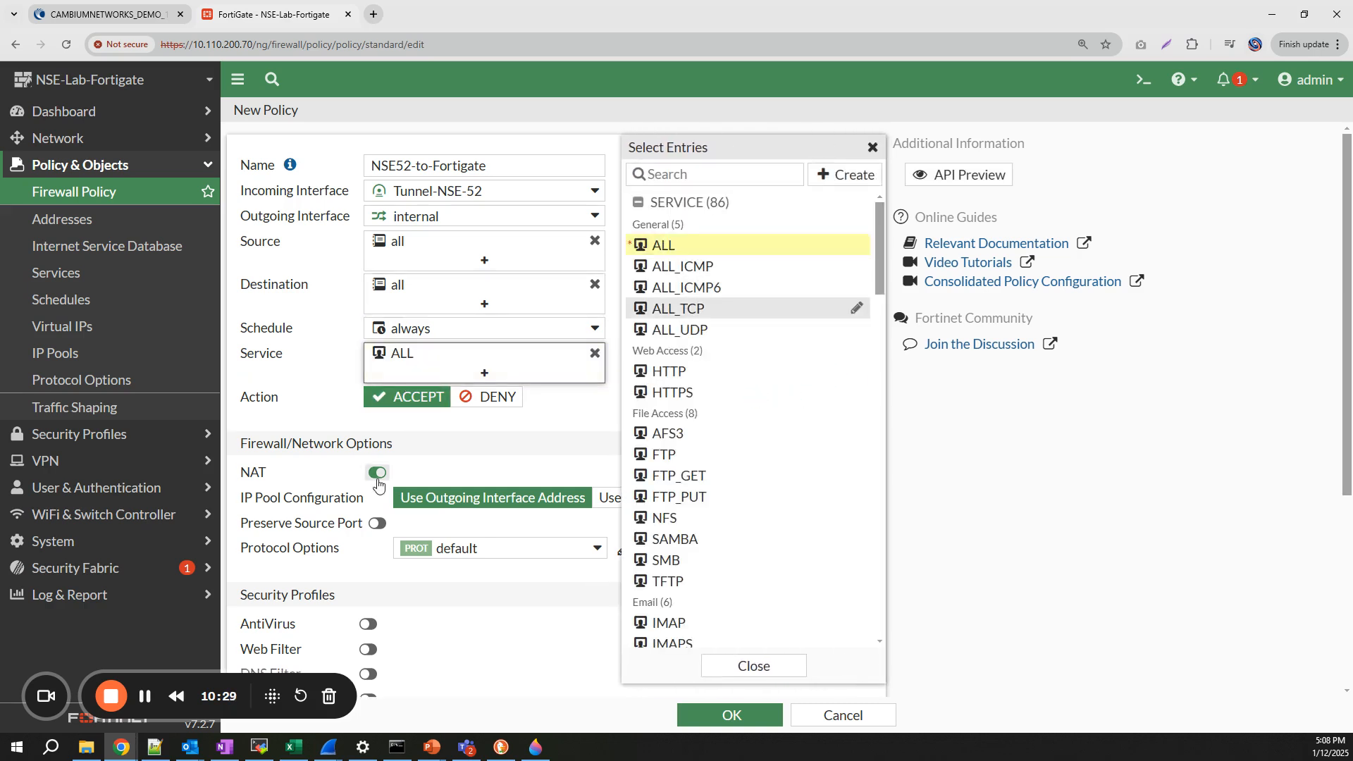
{"action": "left_click", "coordinate": [372, 474]}
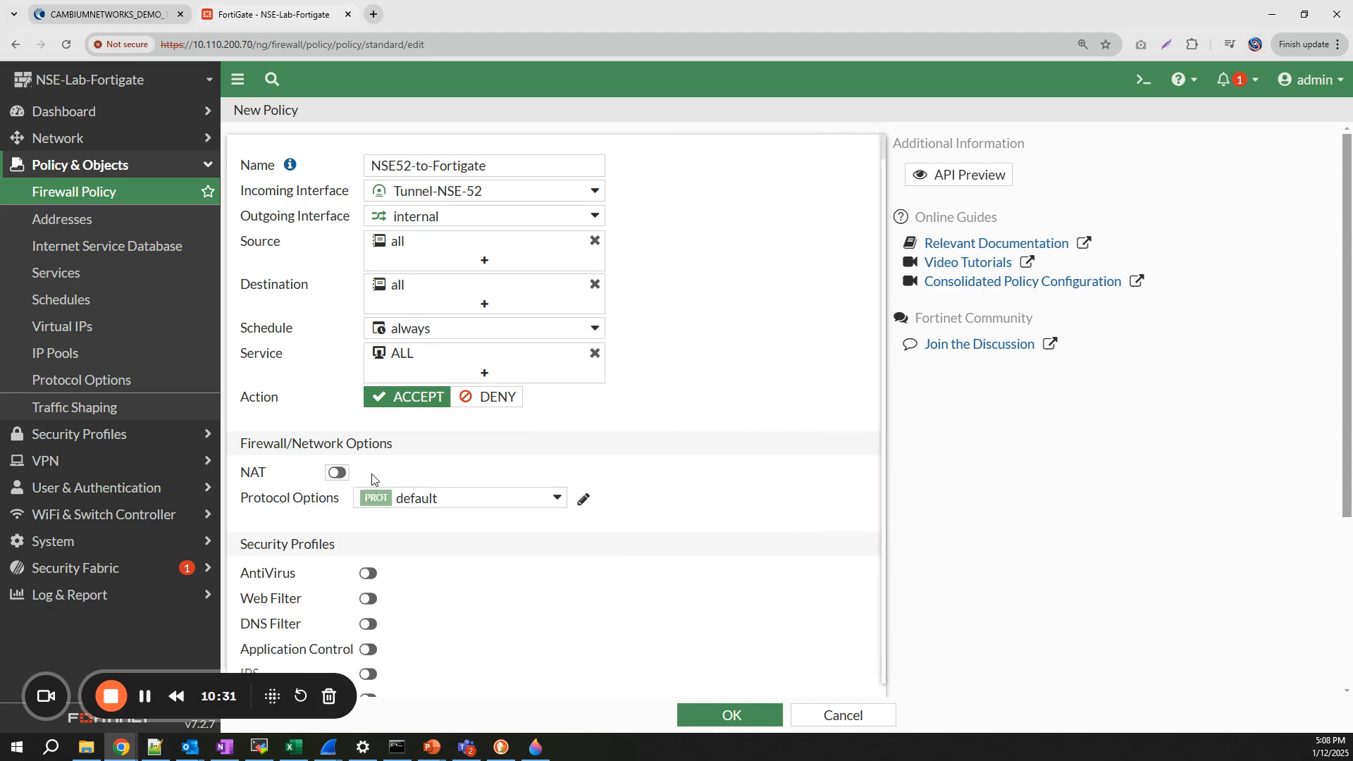
{"action": "left_click", "coordinate": [740, 716]}
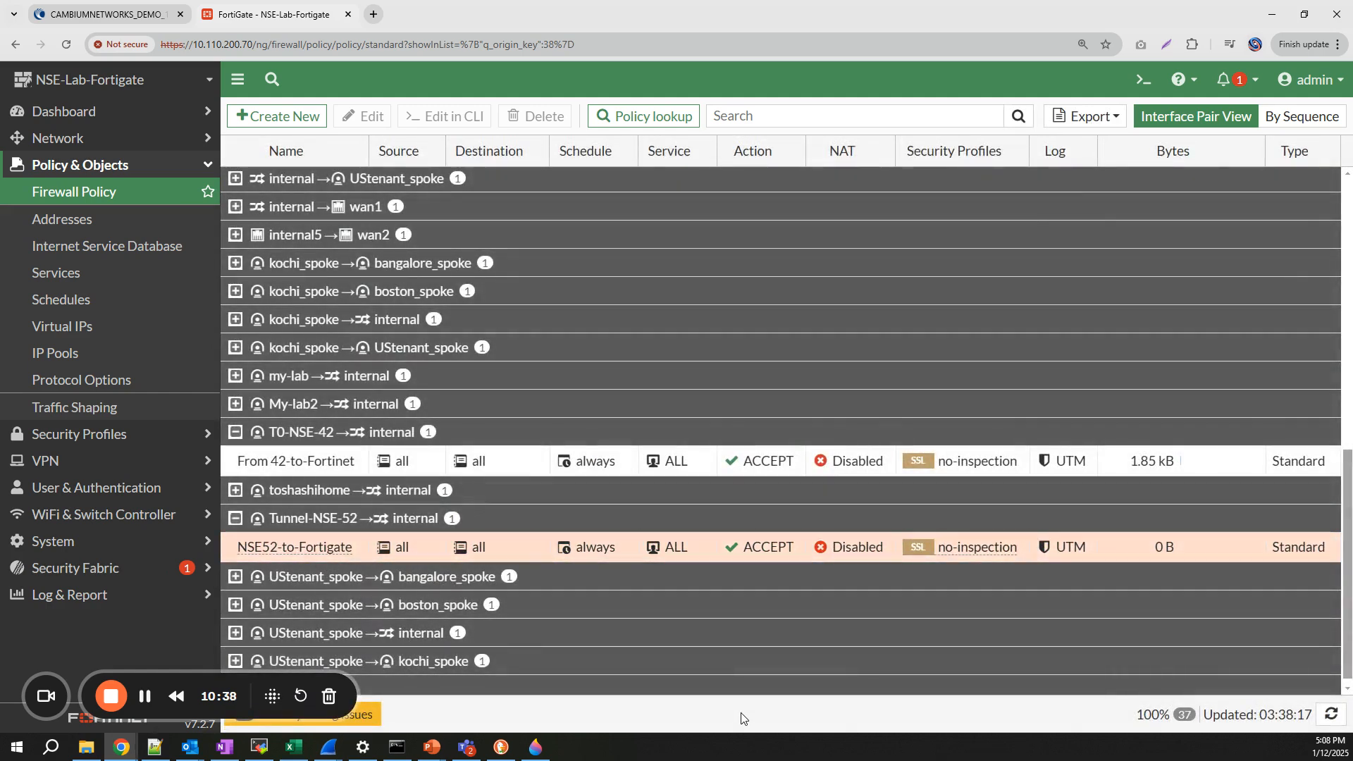
- Check that Tunnel-NSE-52 is Up under VPN > IPsec Tunnels, then switch to the Ipsec topology slides
{"action": "scroll", "coordinate": [666, 659], "scroll_direction": "down", "scroll_amount": 1}
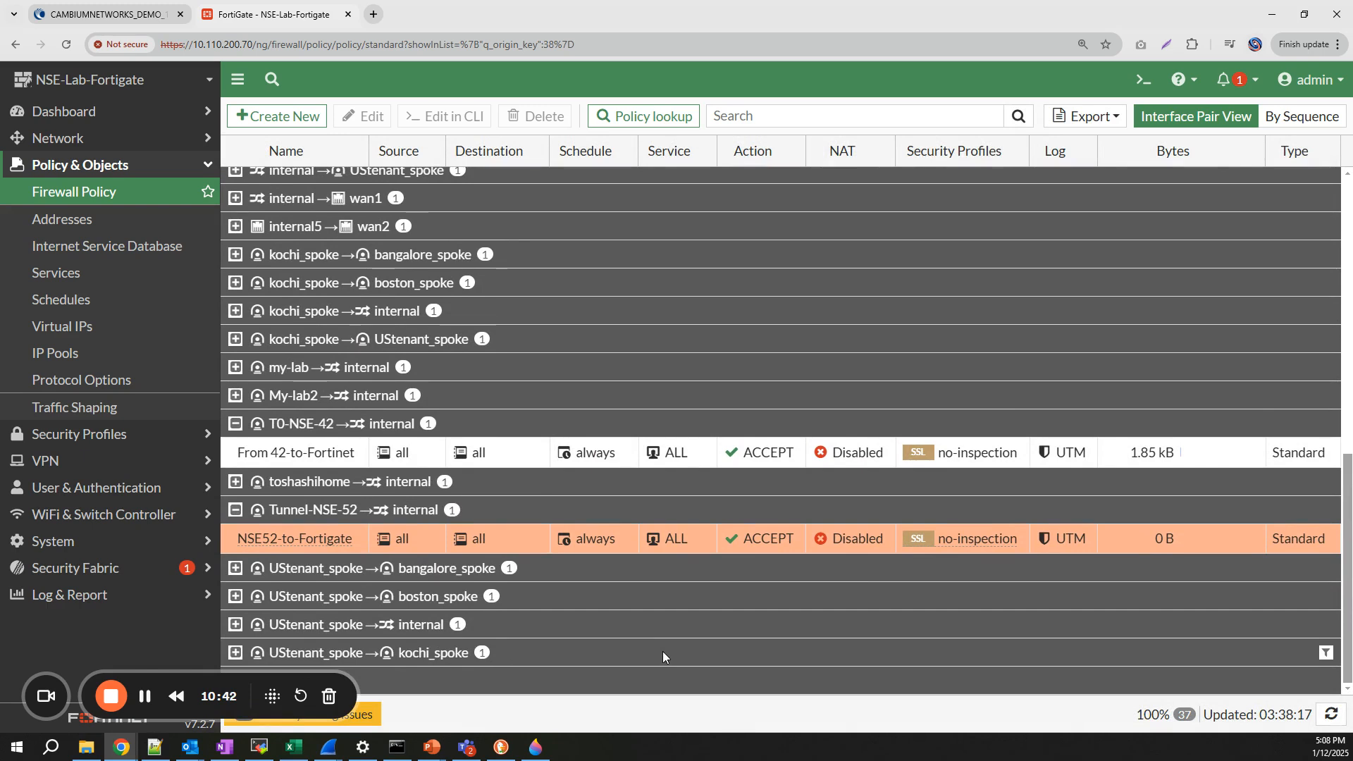
{"action": "left_click", "coordinate": [134, 461]}
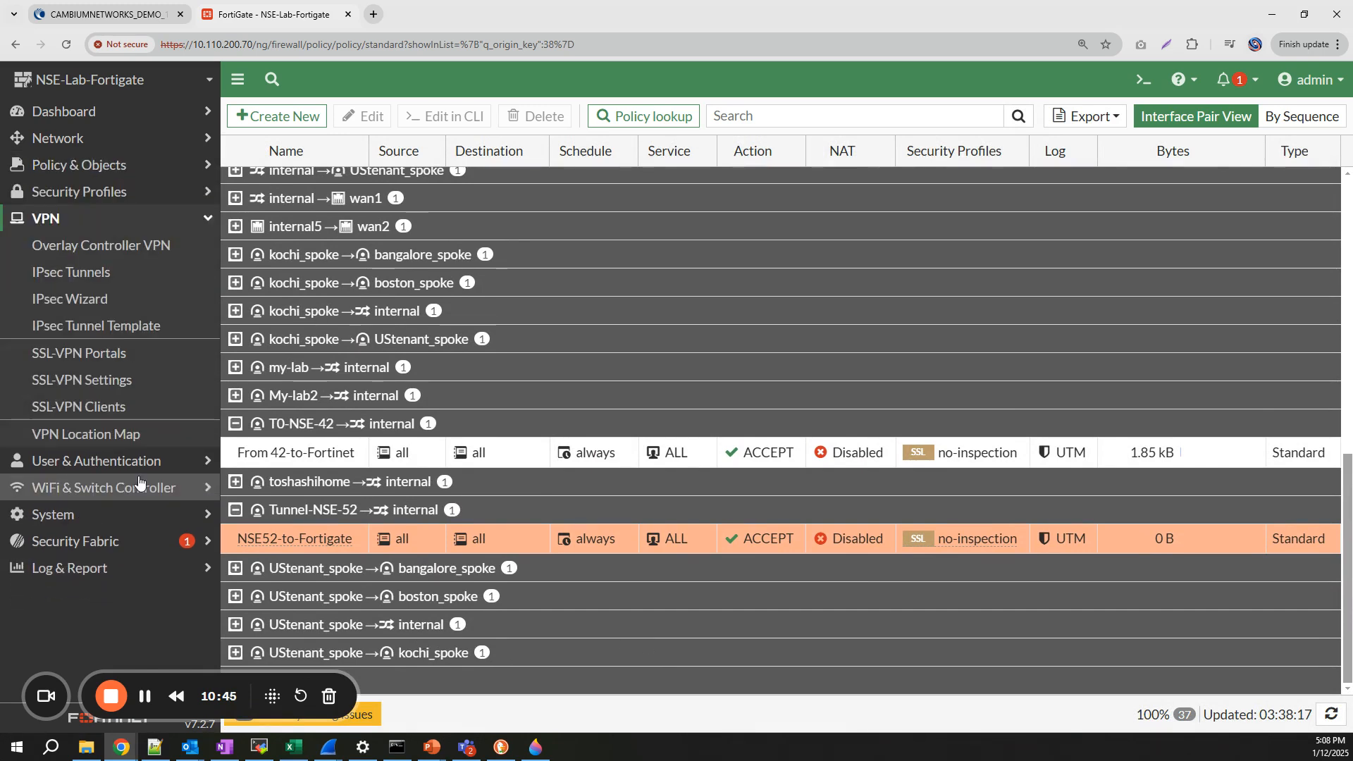
{"action": "left_click", "coordinate": [100, 277]}
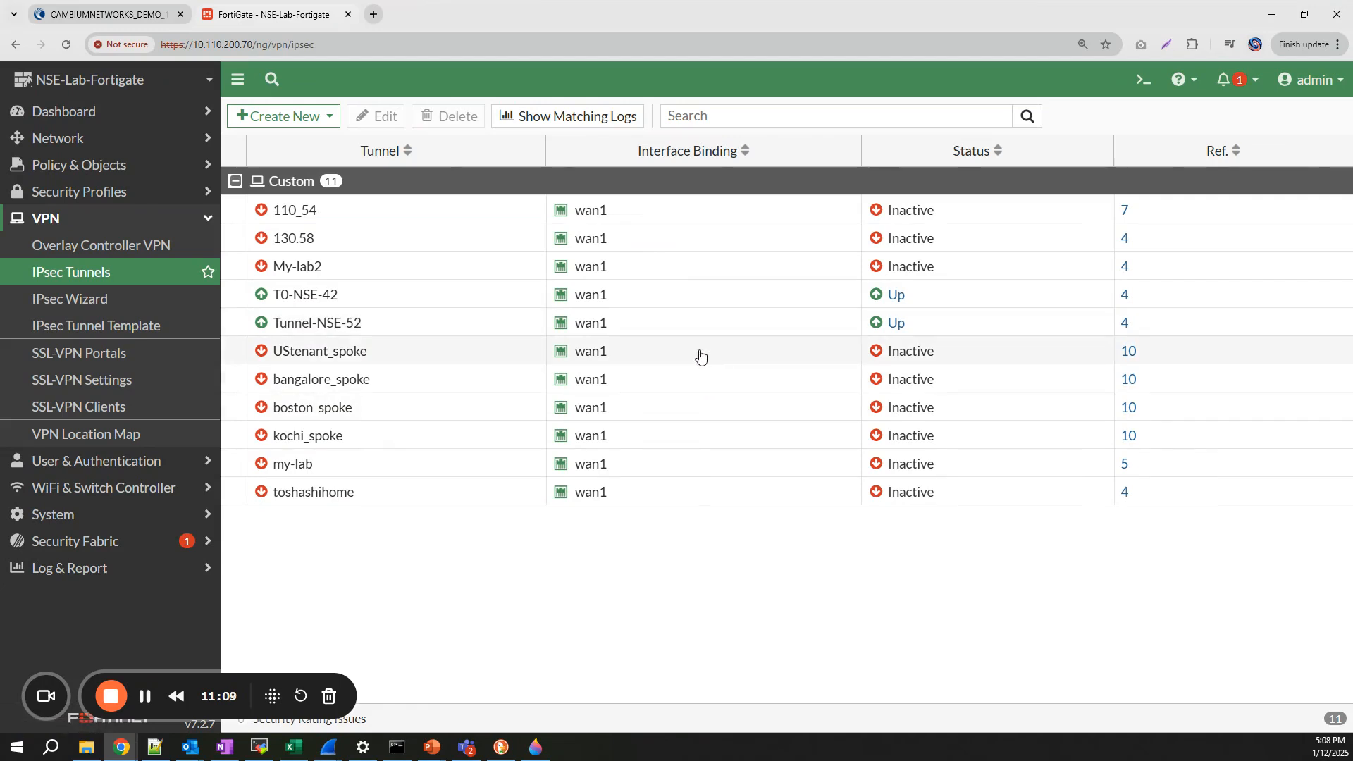
{"action": "left_click", "coordinate": [430, 747]}
{"action": "left_click", "coordinate": [611, 671]}
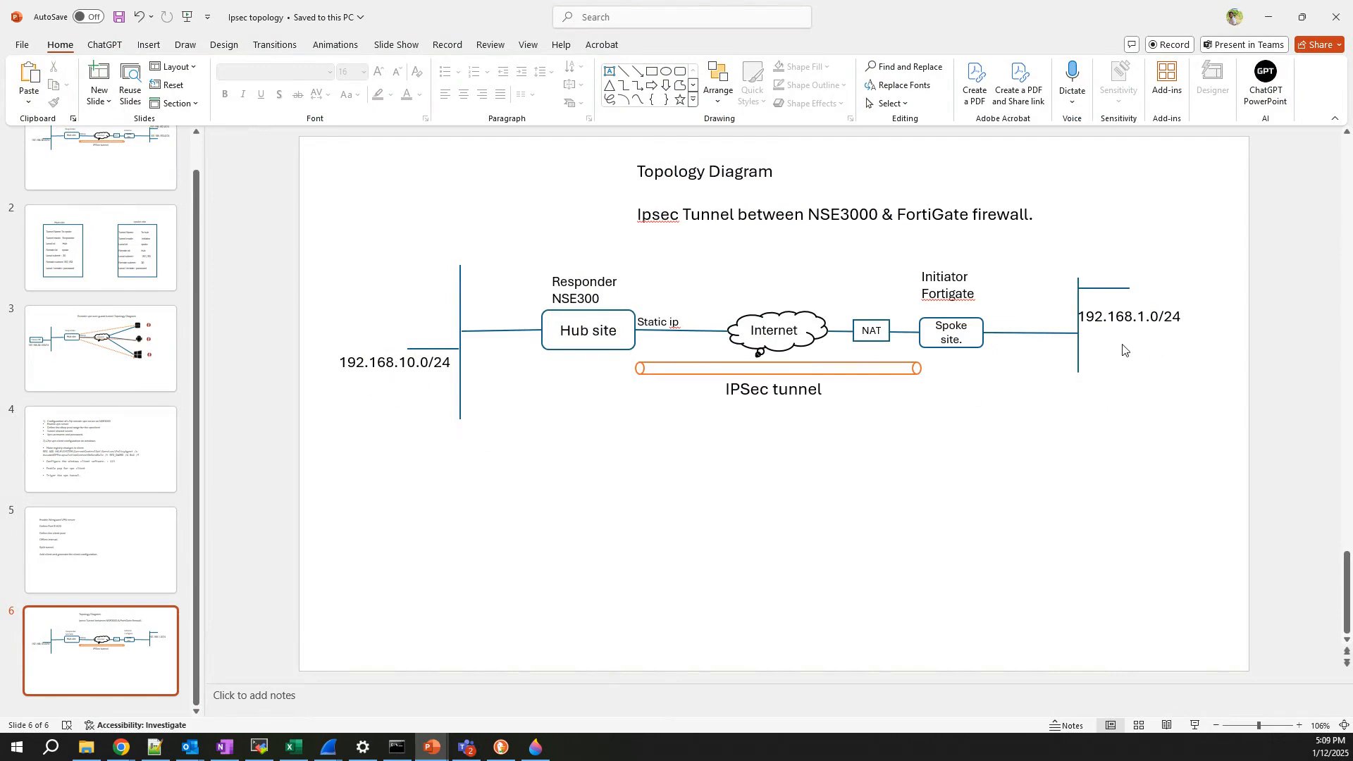
- Switch to the cnMaestro tab and show the NSE-3000 hub's Network > VPN Sites status
{"action": "left_click", "coordinate": [121, 747]}
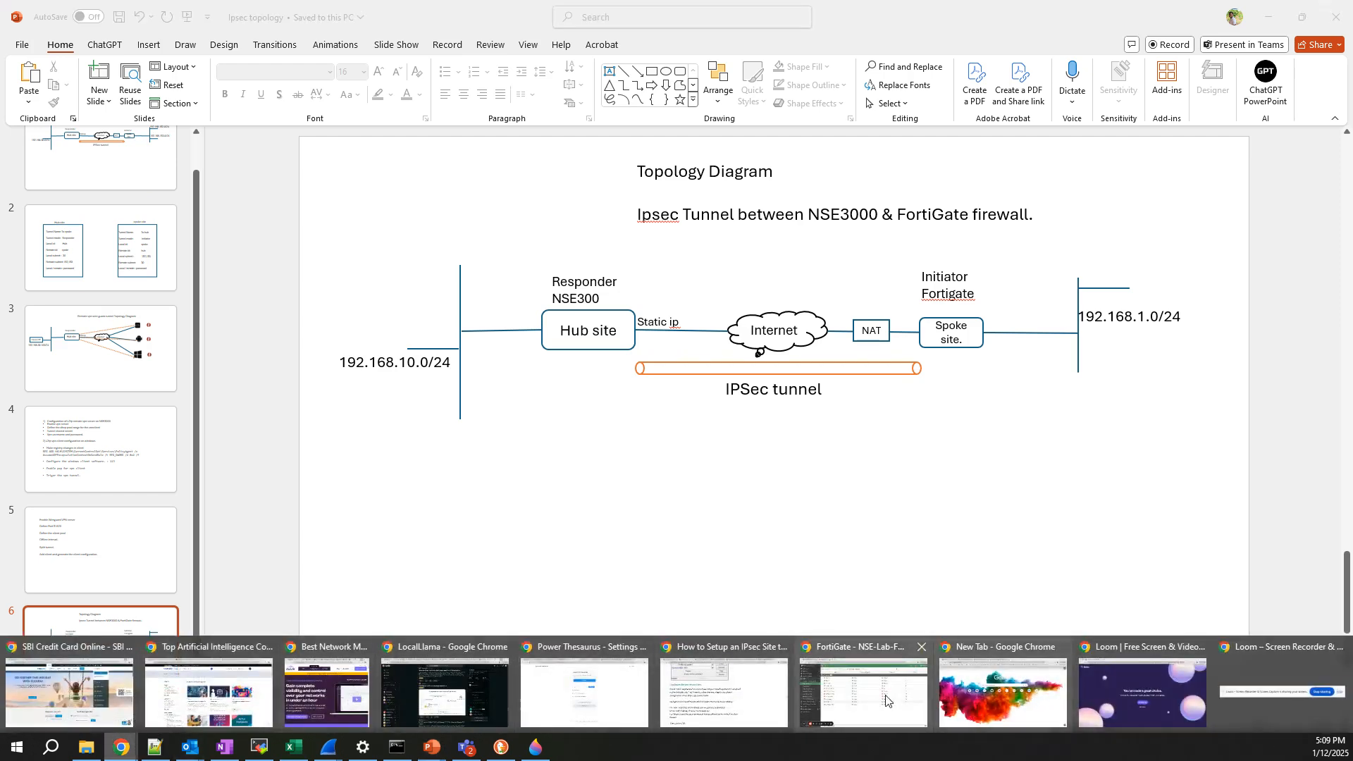
{"action": "left_click", "coordinate": [856, 692]}
{"action": "key", "text": "ctrl+1"}
{"action": "left_click", "coordinate": [579, 156]}
{"action": "left_click", "coordinate": [462, 177]}
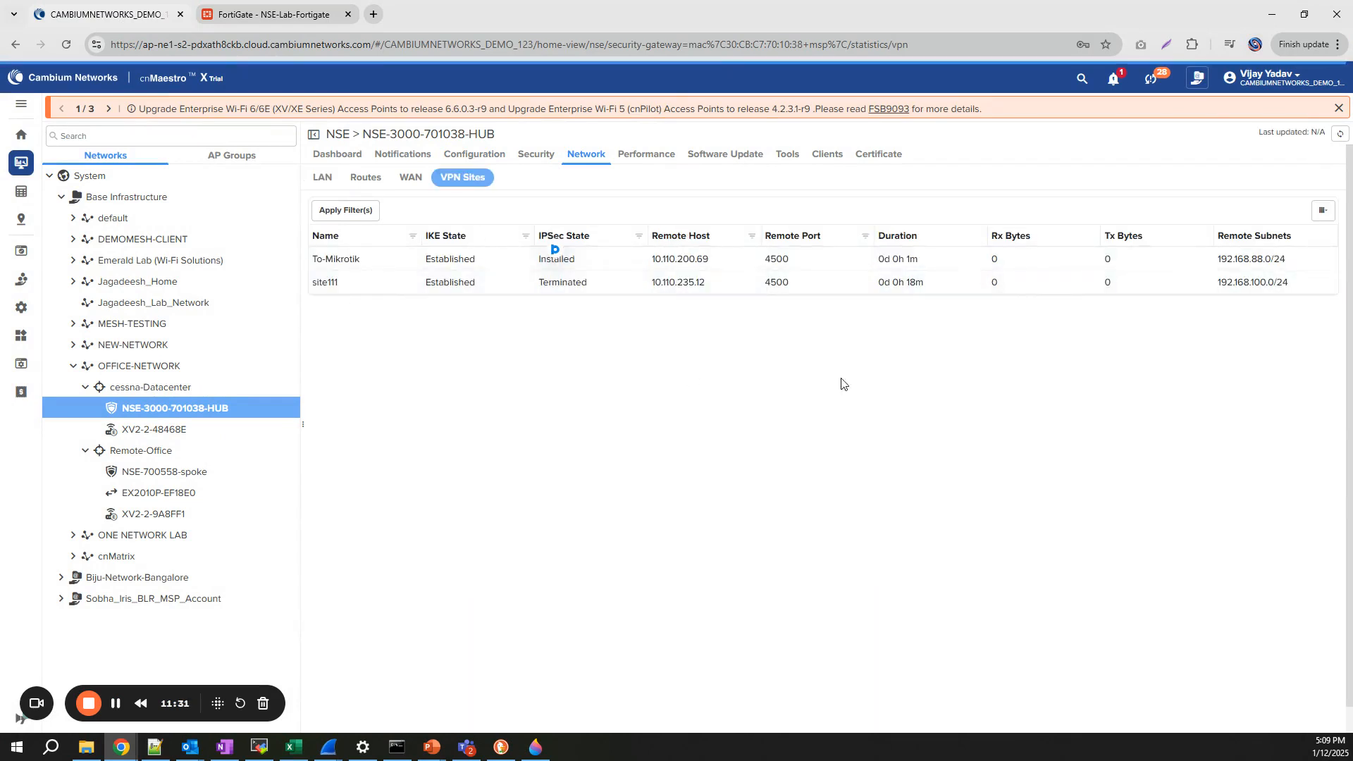
- Refresh the VPN status, then run 'ping 192.168.1.99' from the hub's Tools > Remote CLI
{"action": "left_click", "coordinate": [1340, 133]}
{"action": "left_click", "coordinate": [788, 154]}
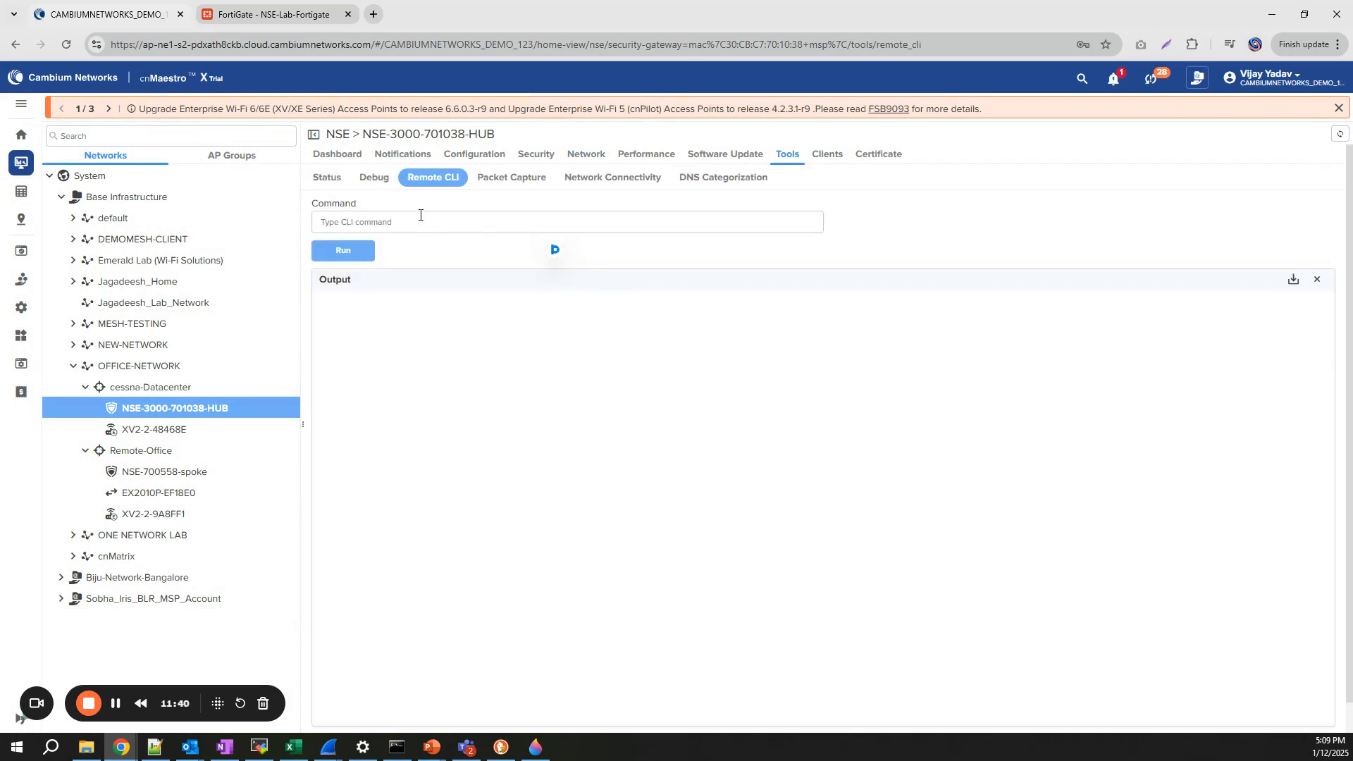
{"action": "left_click", "coordinate": [422, 224]}
{"action": "type", "text": "ping 192.168.1.99"}
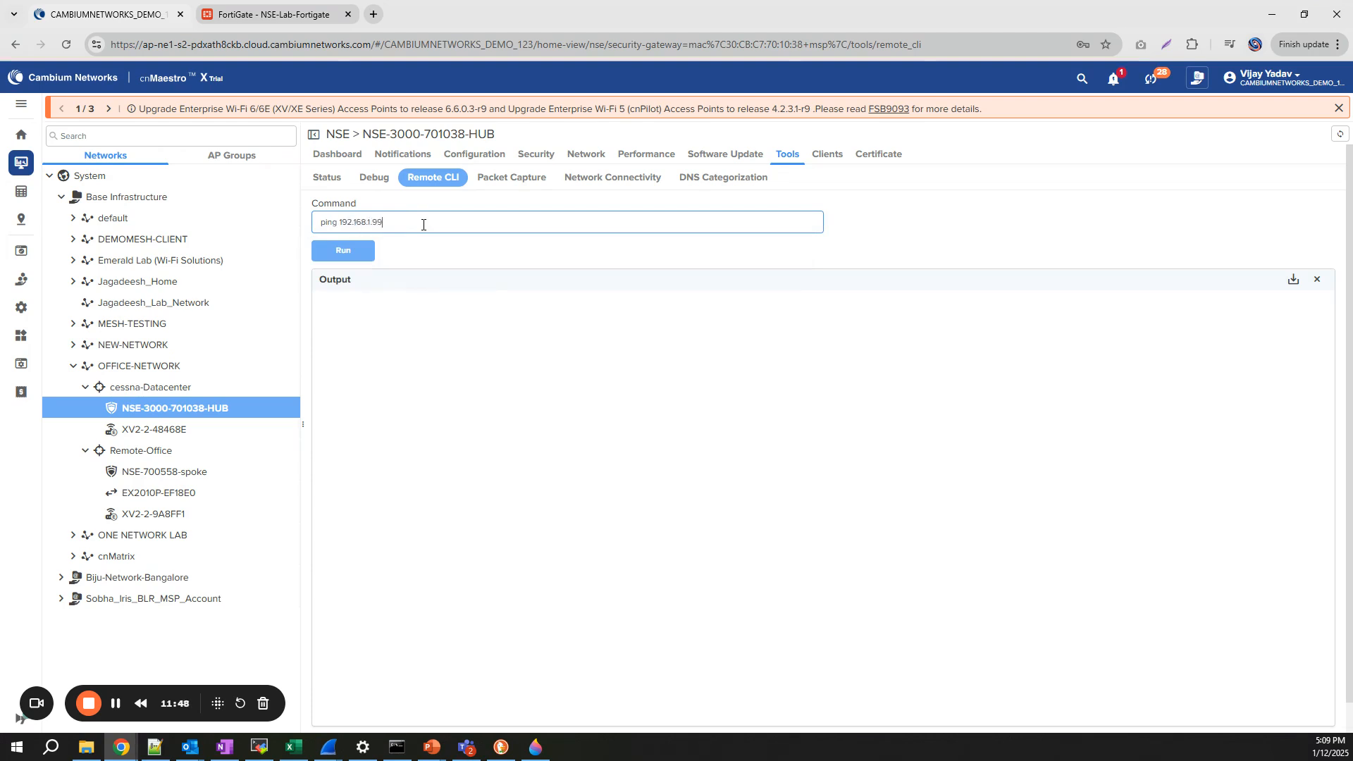
{"action": "key", "text": "Return"}
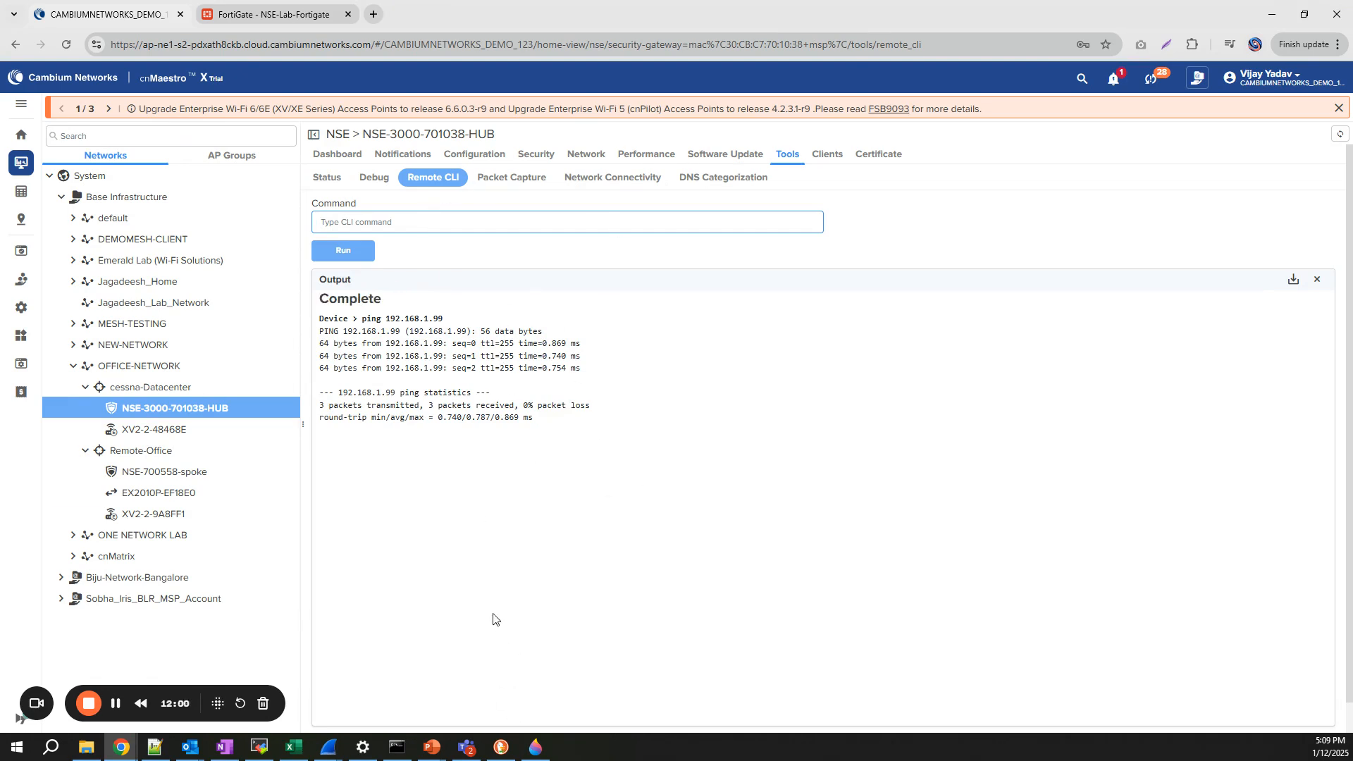
- Reopen Network > VPN Sites and highlight Tunnel-to-Fortigate's Established state
{"action": "left_click", "coordinate": [575, 155]}
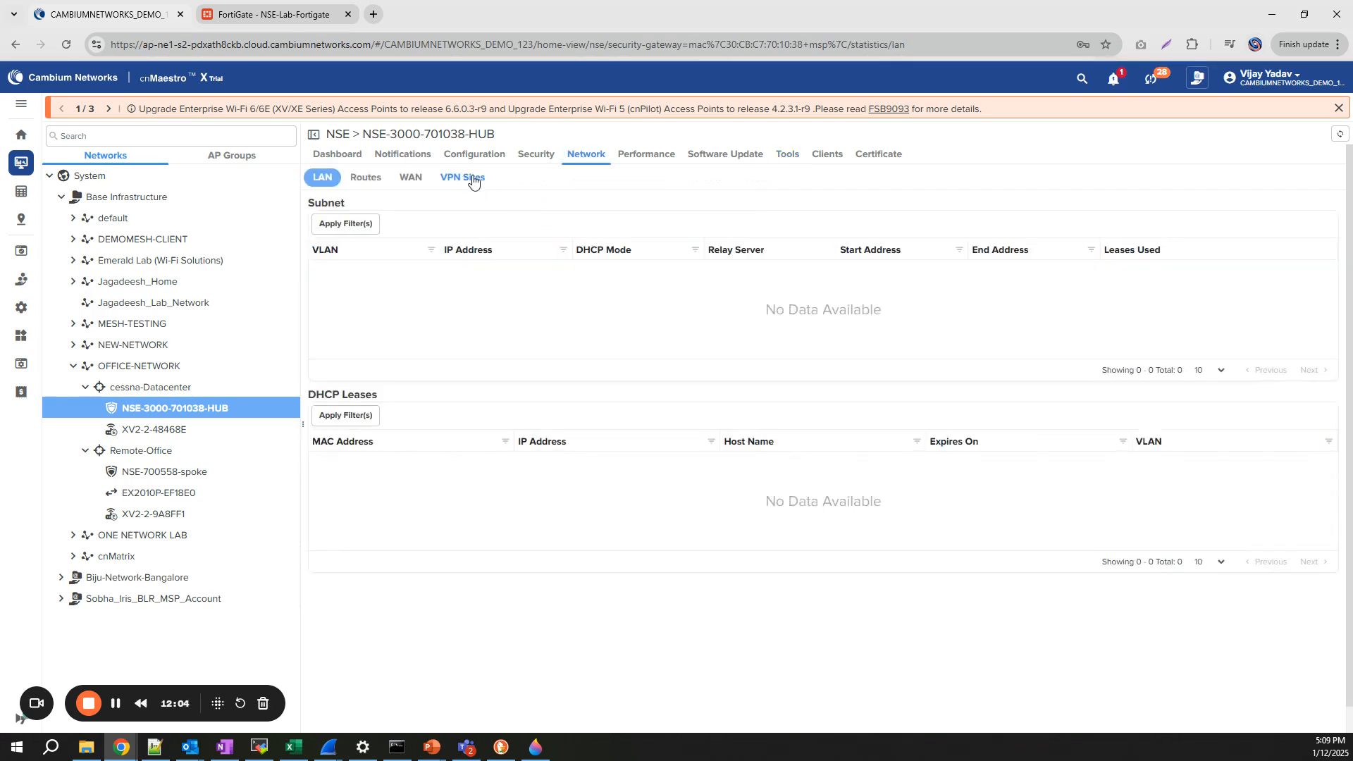
{"action": "left_click", "coordinate": [473, 180]}
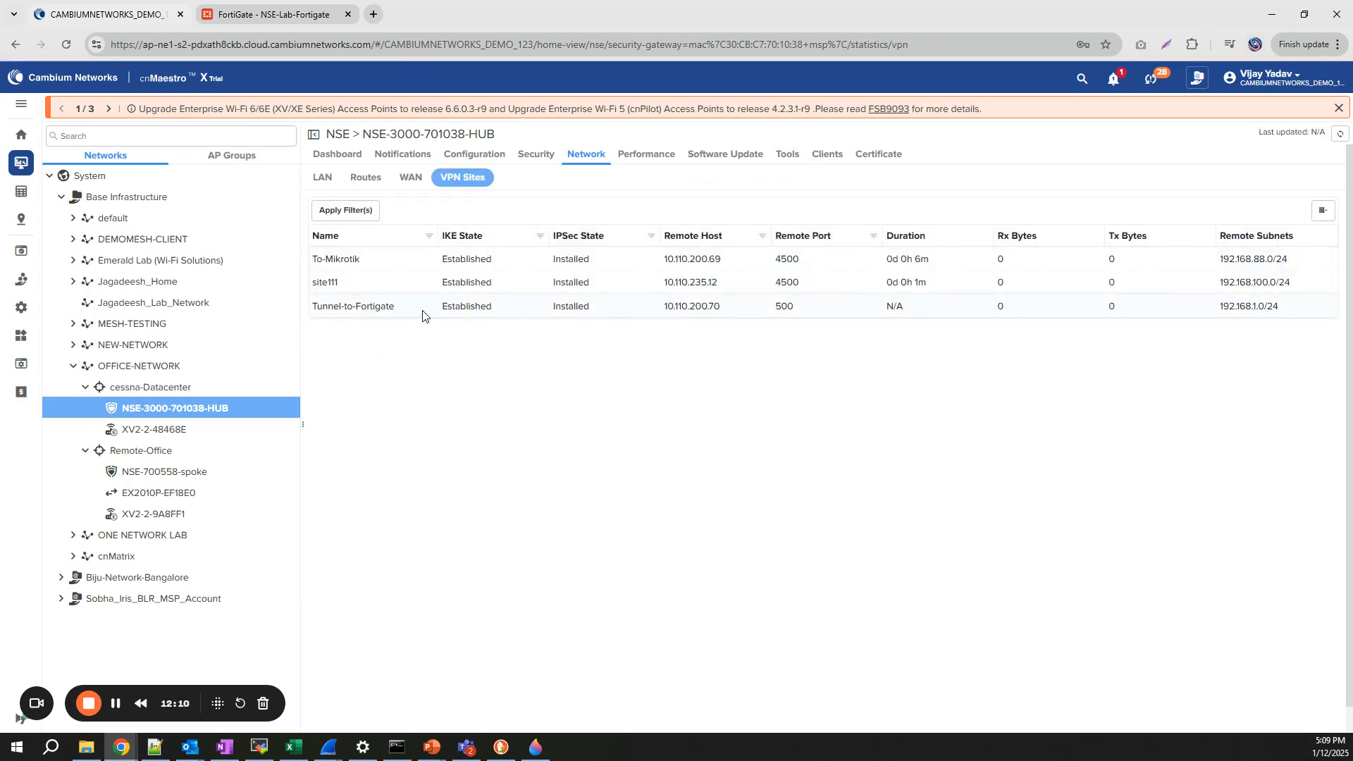
{"action": "left_click_drag", "start_coordinate": [425, 312], "coordinate": [523, 314]}
- Open Notifications > Events, highlight the child SA installed message, then return to the FortiGate tab
{"action": "left_click", "coordinate": [399, 155]}
{"action": "left_click", "coordinate": [461, 178]}
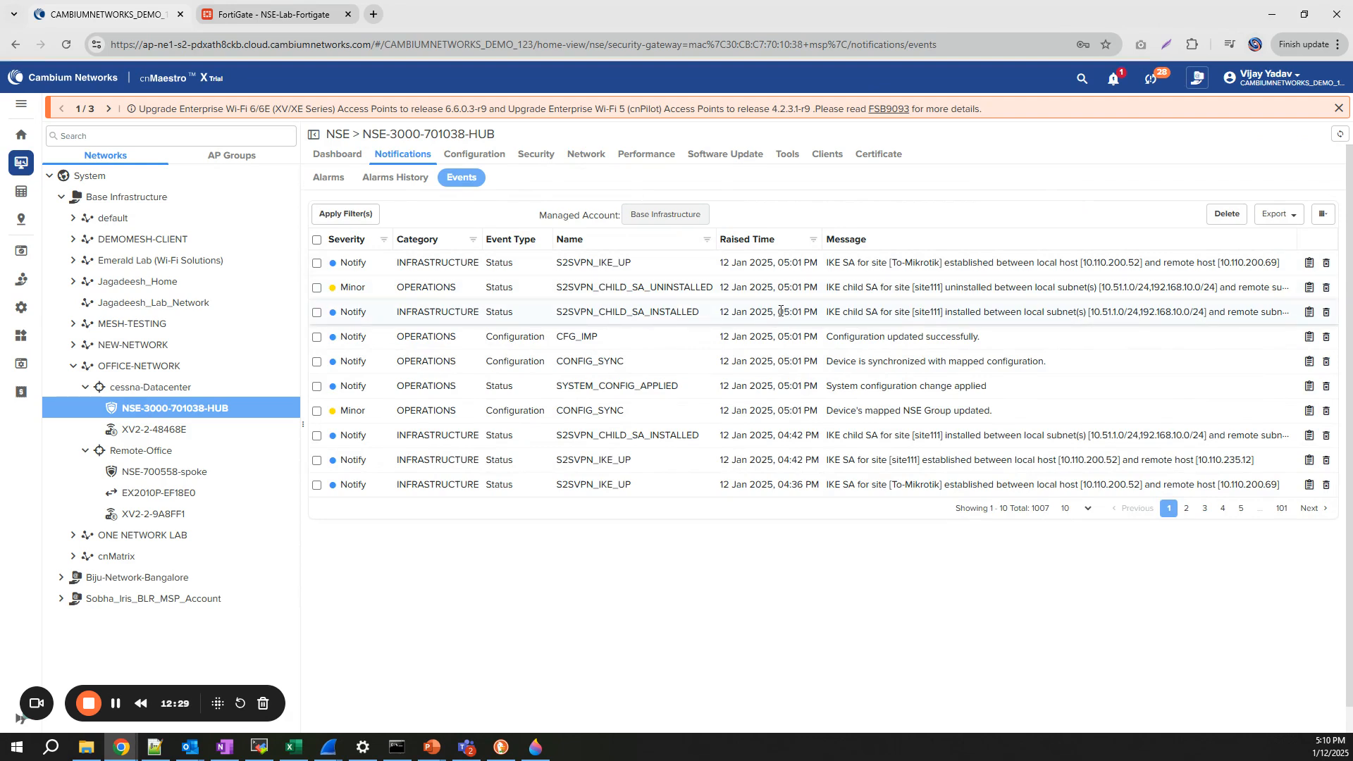
{"action": "left_click_drag", "start_coordinate": [788, 313], "coordinate": [1207, 312]}
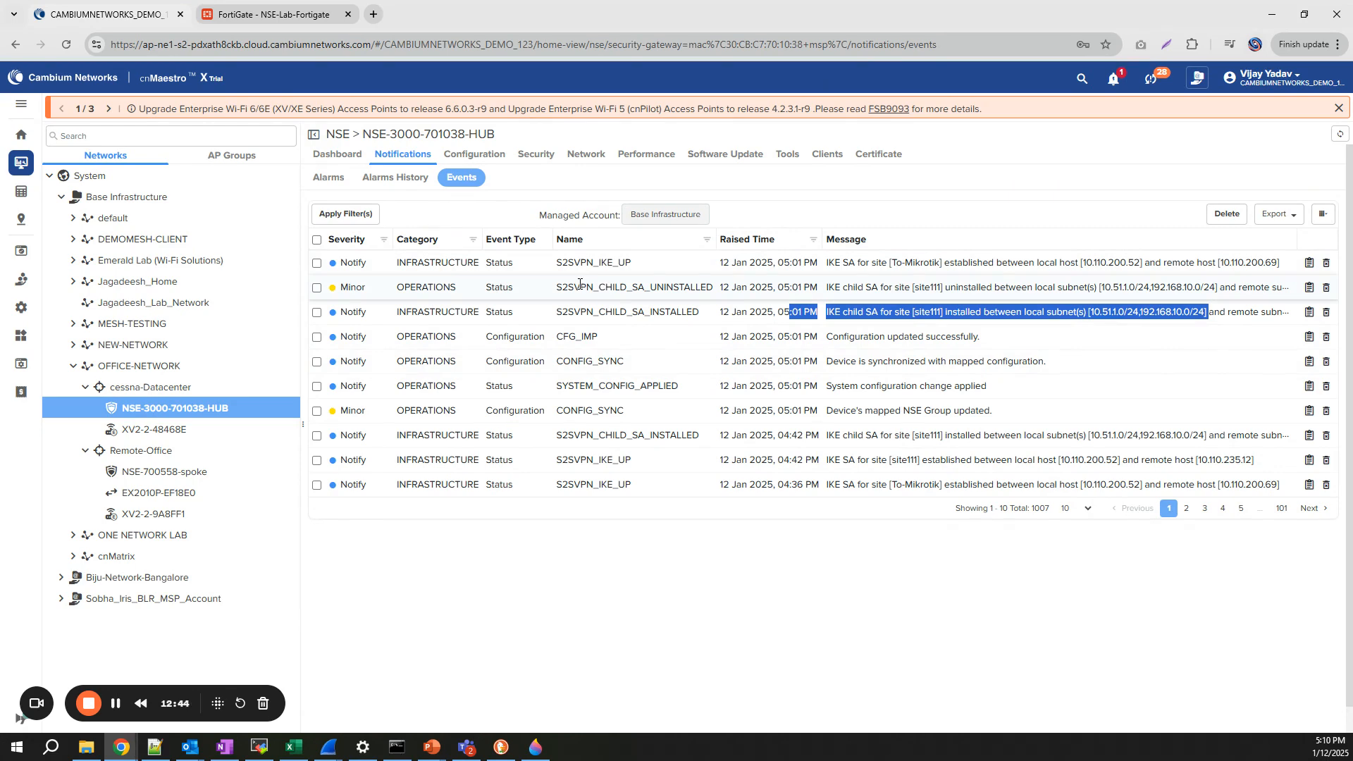
{"action": "left_click", "coordinate": [268, 14]}
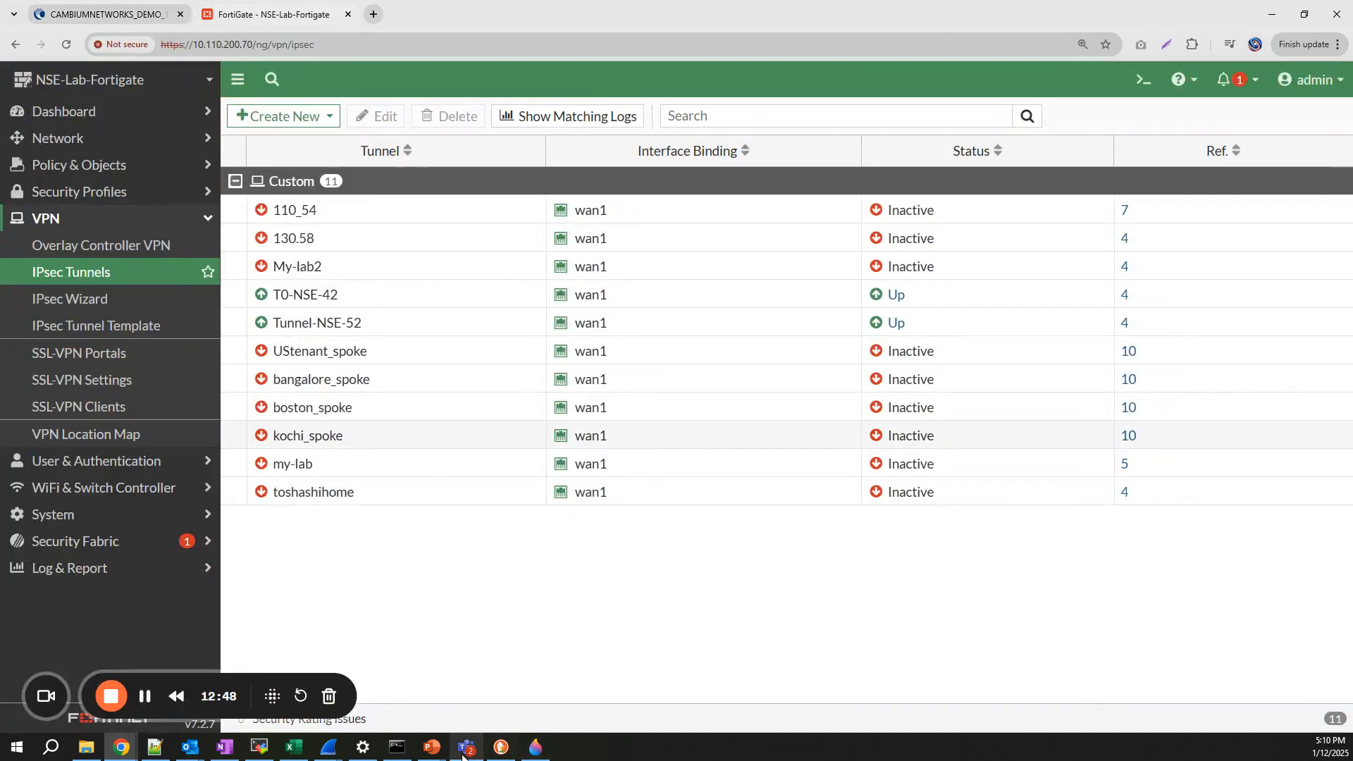
- Show the Ipsec topology slide, then bring the Loom browser window to the front
{"action": "mouse_move", "coordinate": [433, 748]}
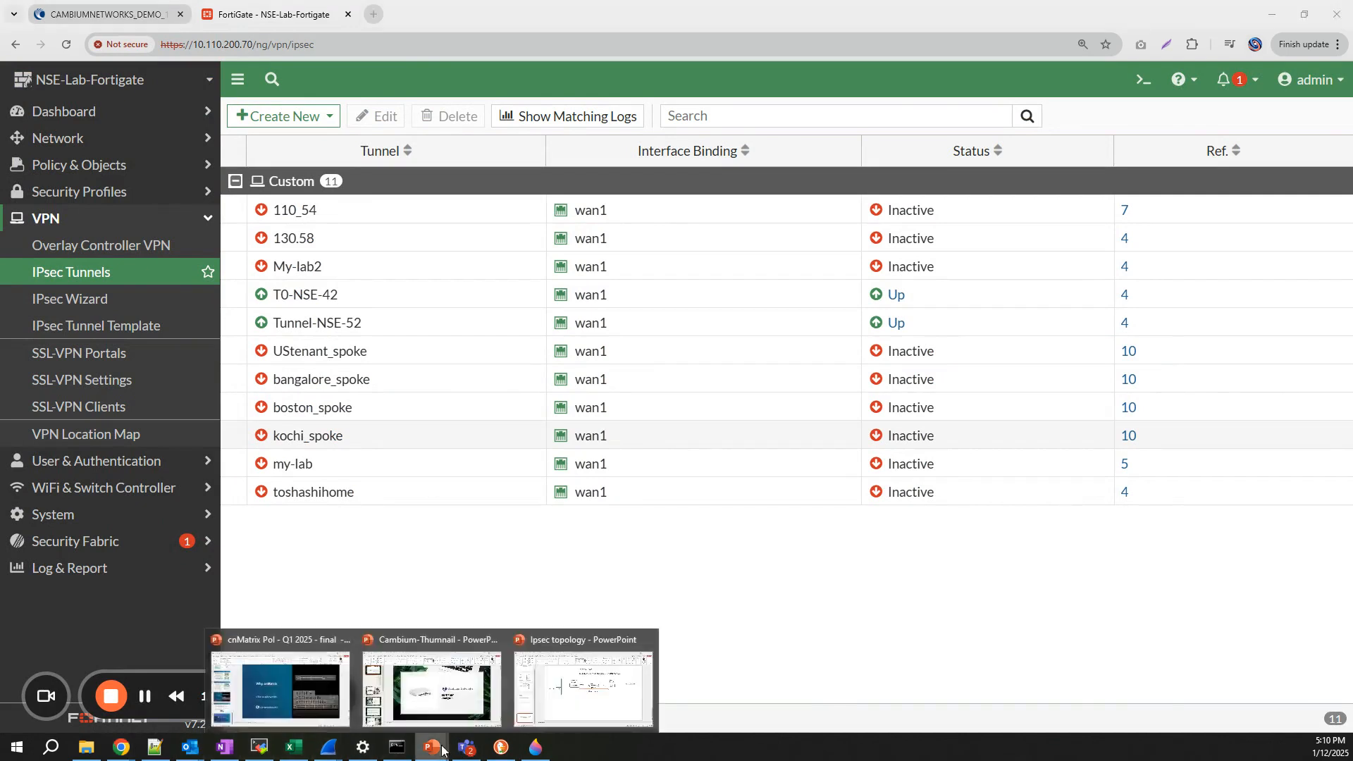
{"action": "left_click", "coordinate": [575, 709]}
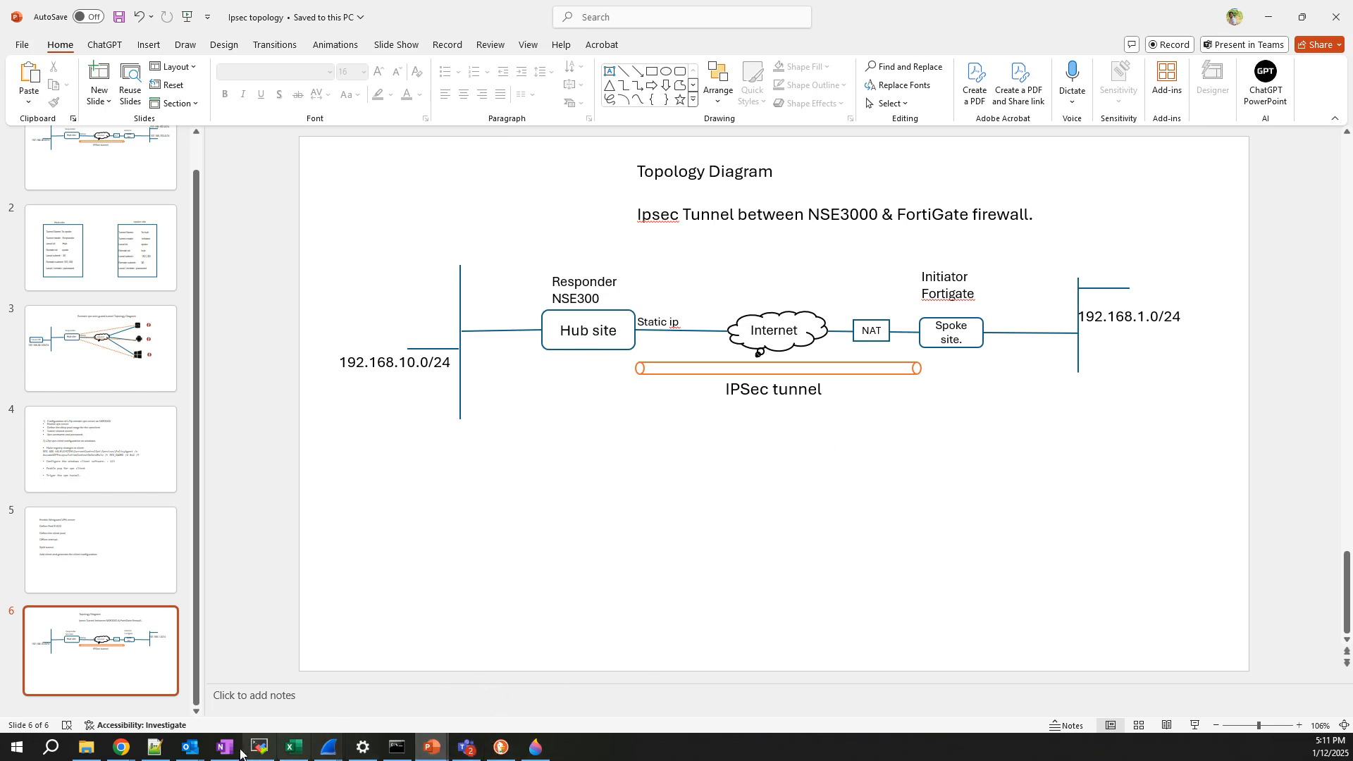
{"action": "mouse_move", "coordinate": [122, 747]}
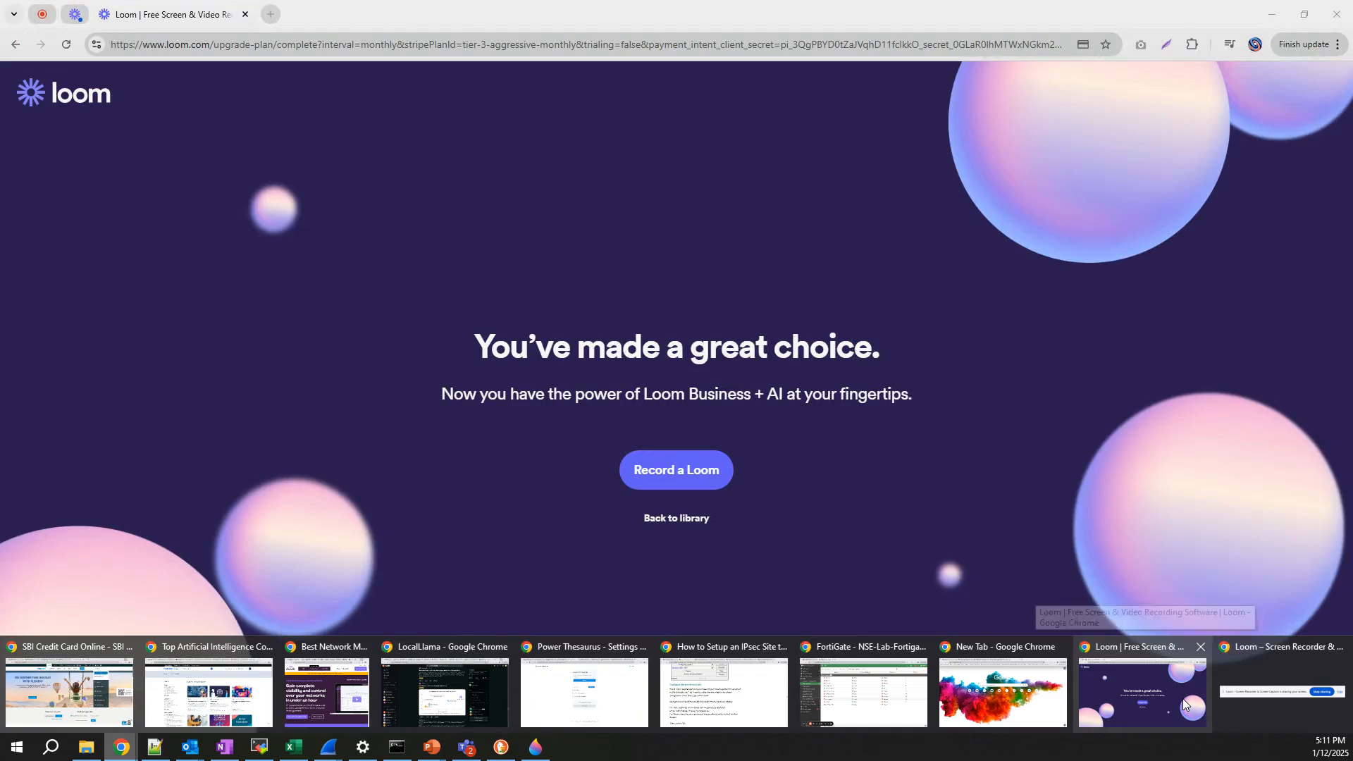
{"action": "left_click", "coordinate": [1183, 700]}
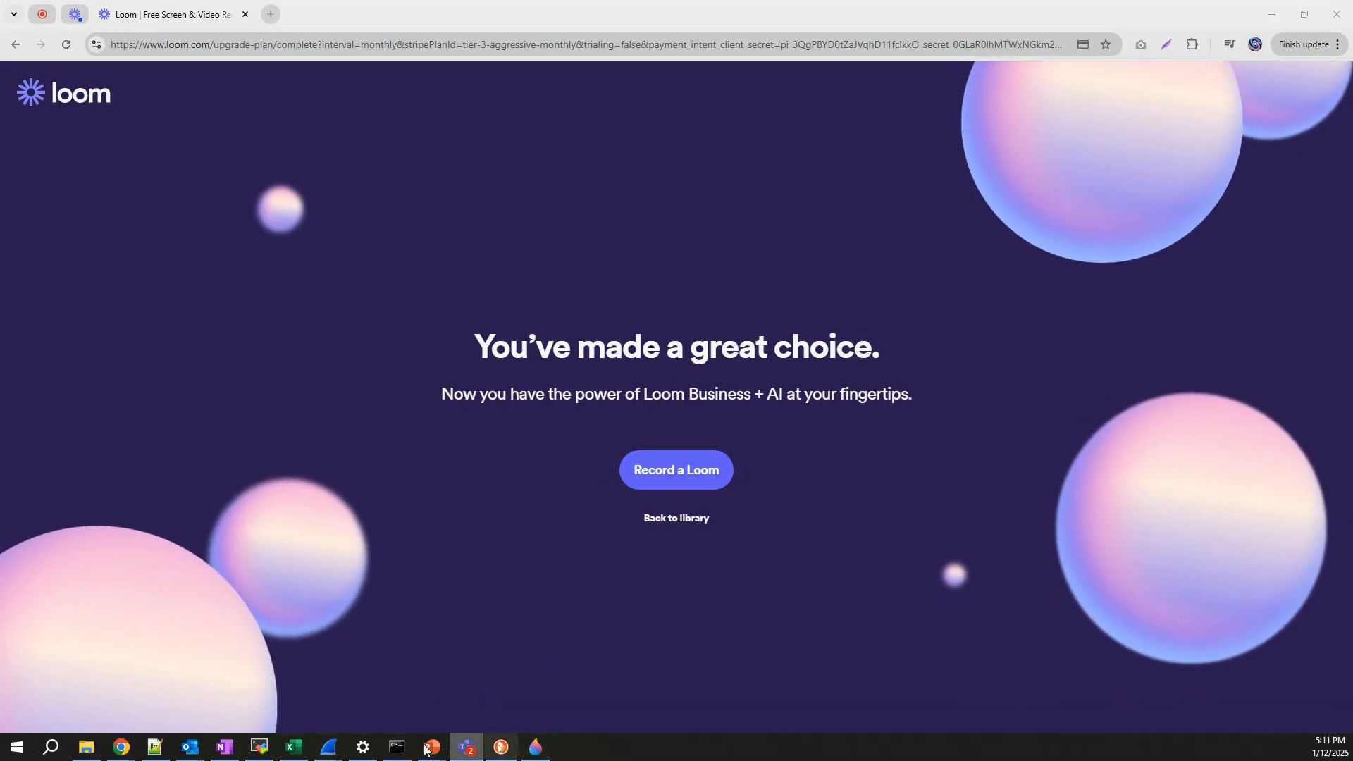
{"action": "mouse_move", "coordinate": [466, 748]}
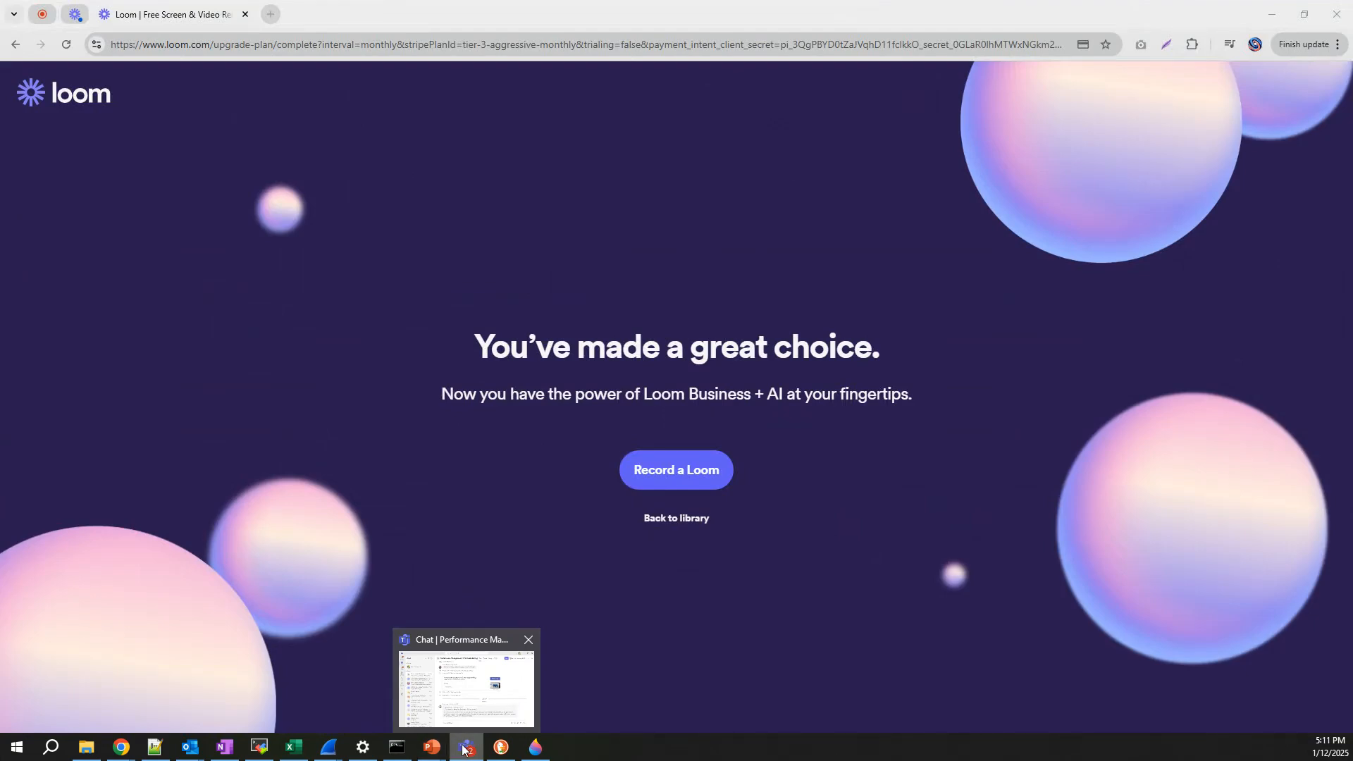
{"action": "mouse_move", "coordinate": [121, 747]}
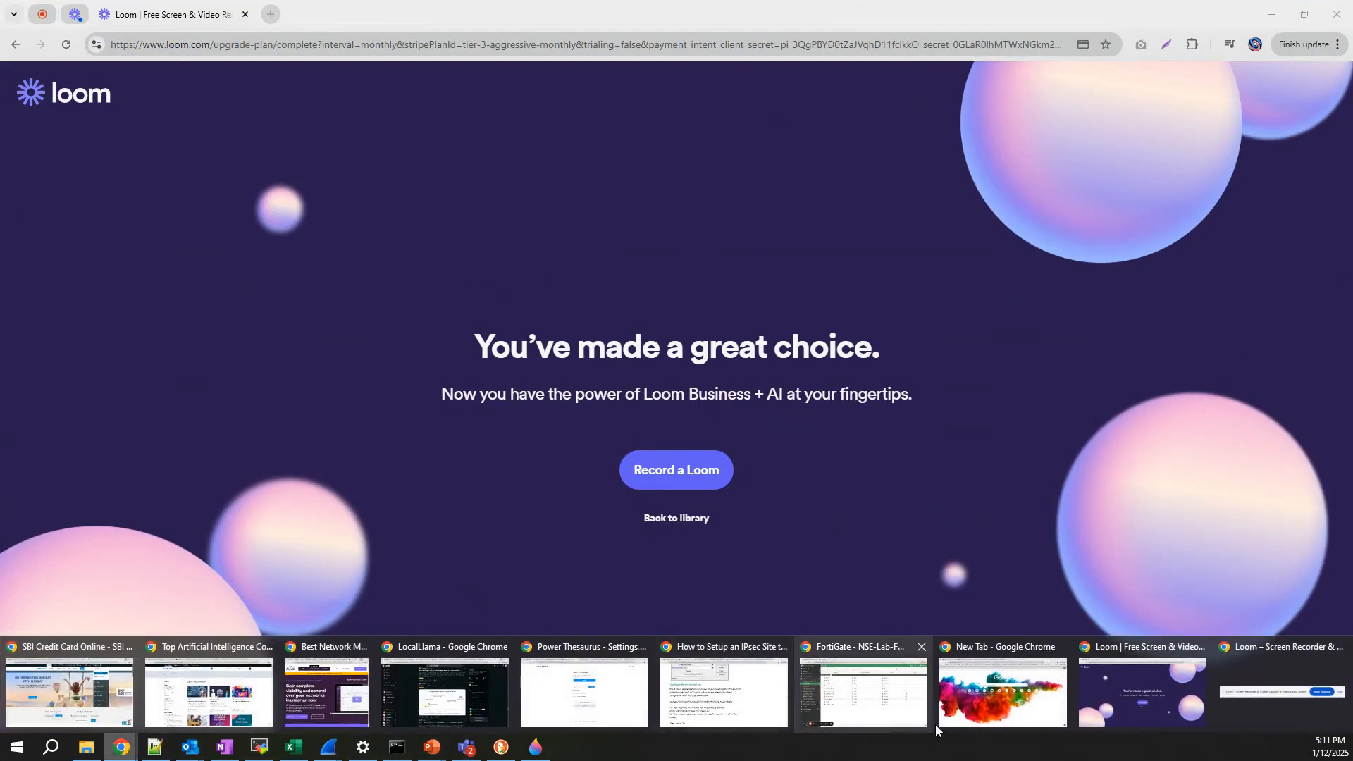
{"action": "mouse_move", "coordinate": [885, 712]}
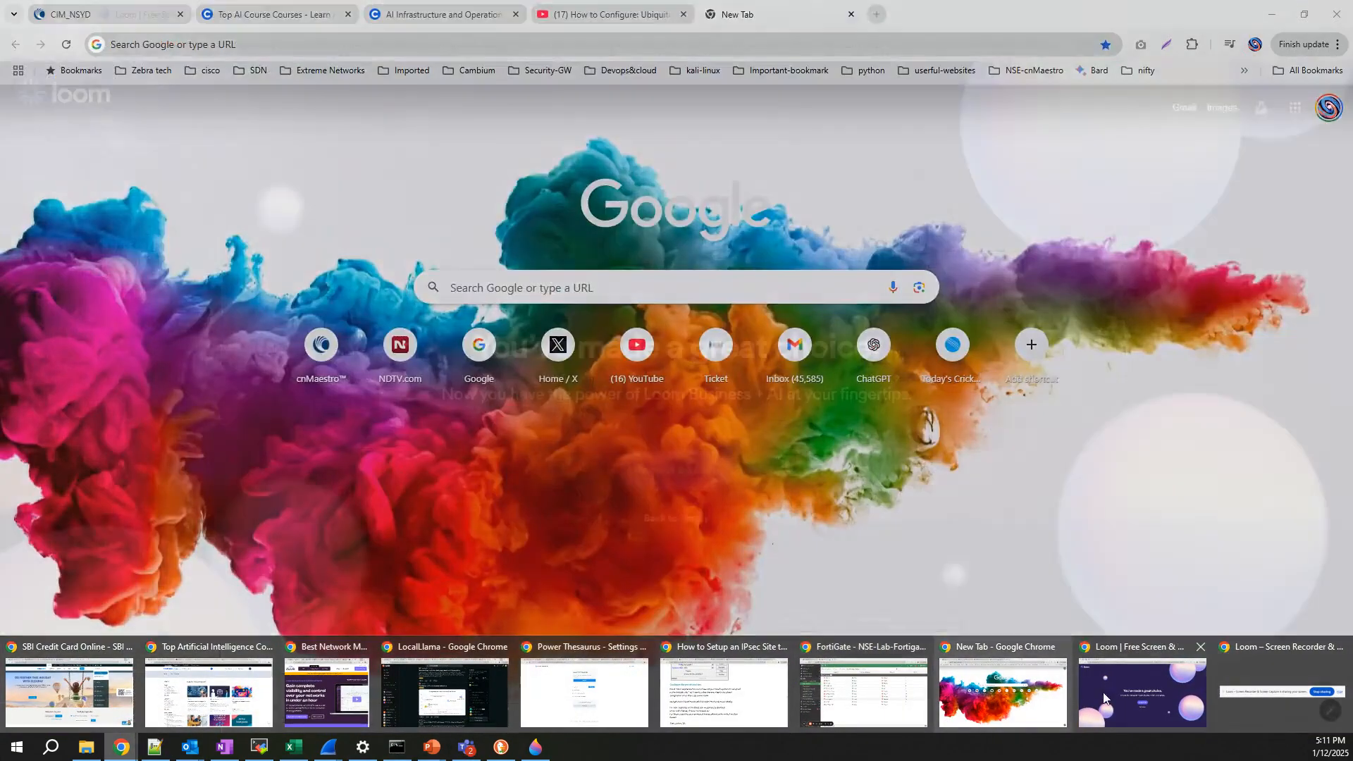
{"action": "mouse_move", "coordinate": [1170, 701]}
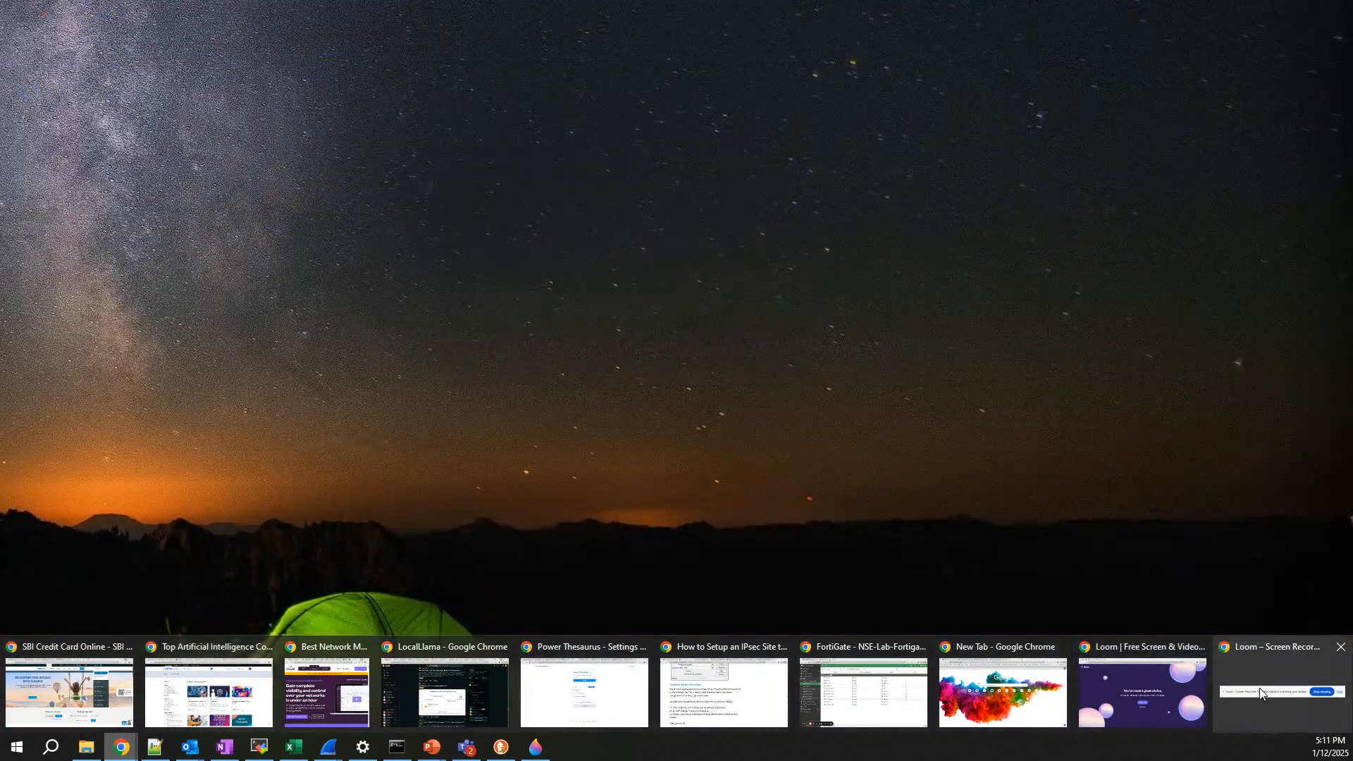